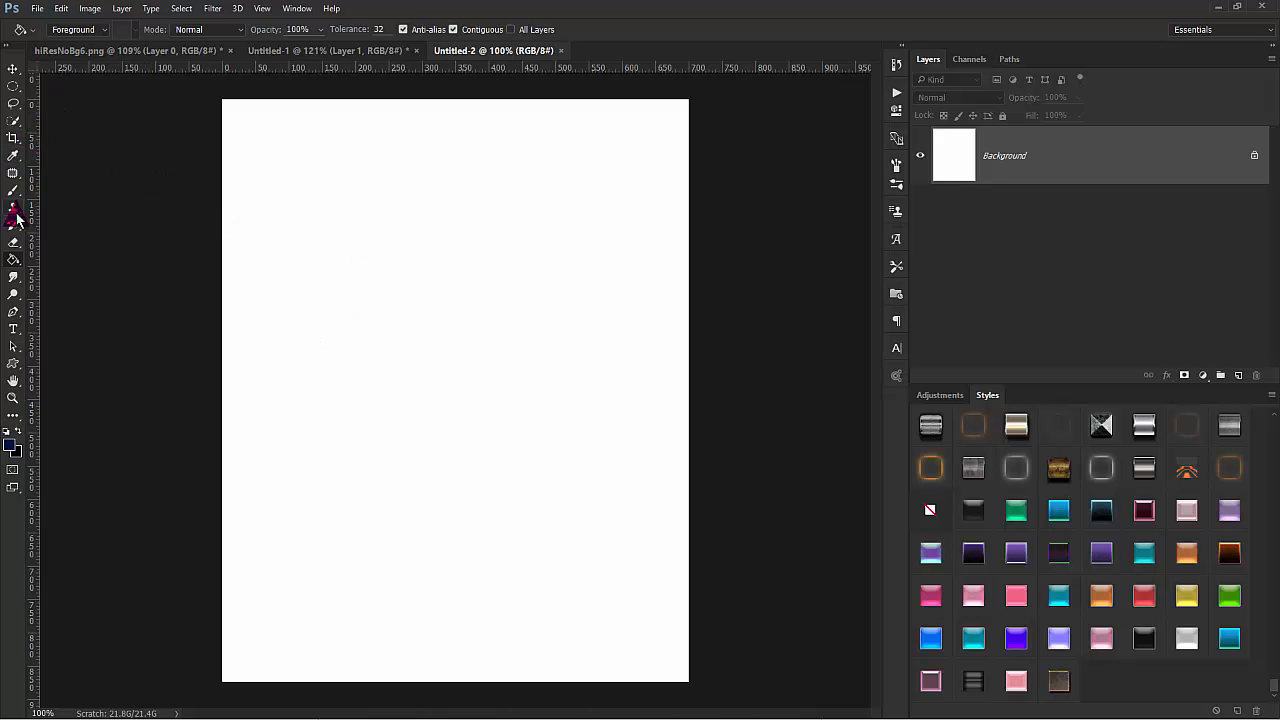
Switch to the Gradient tool and load the Red, Green preset in the gradient editor.
{"action": "right_click", "coordinate": [12, 264]}
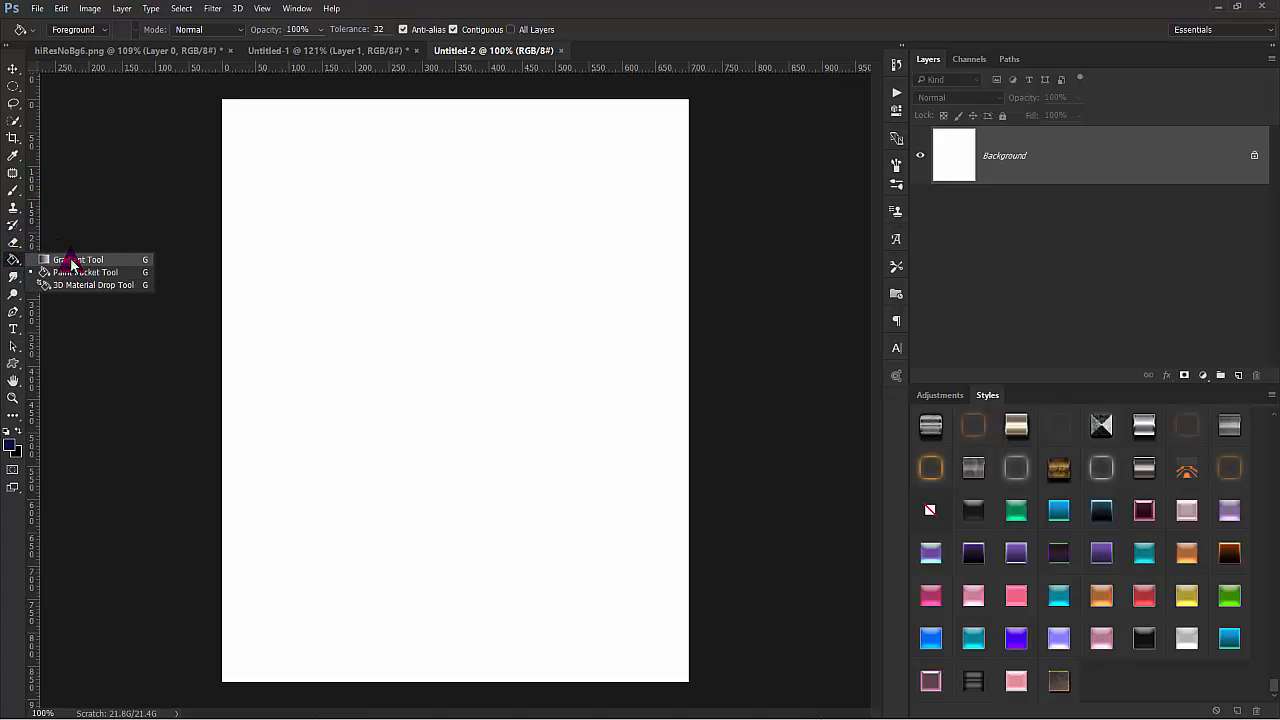
{"action": "left_click", "coordinate": [72, 260]}
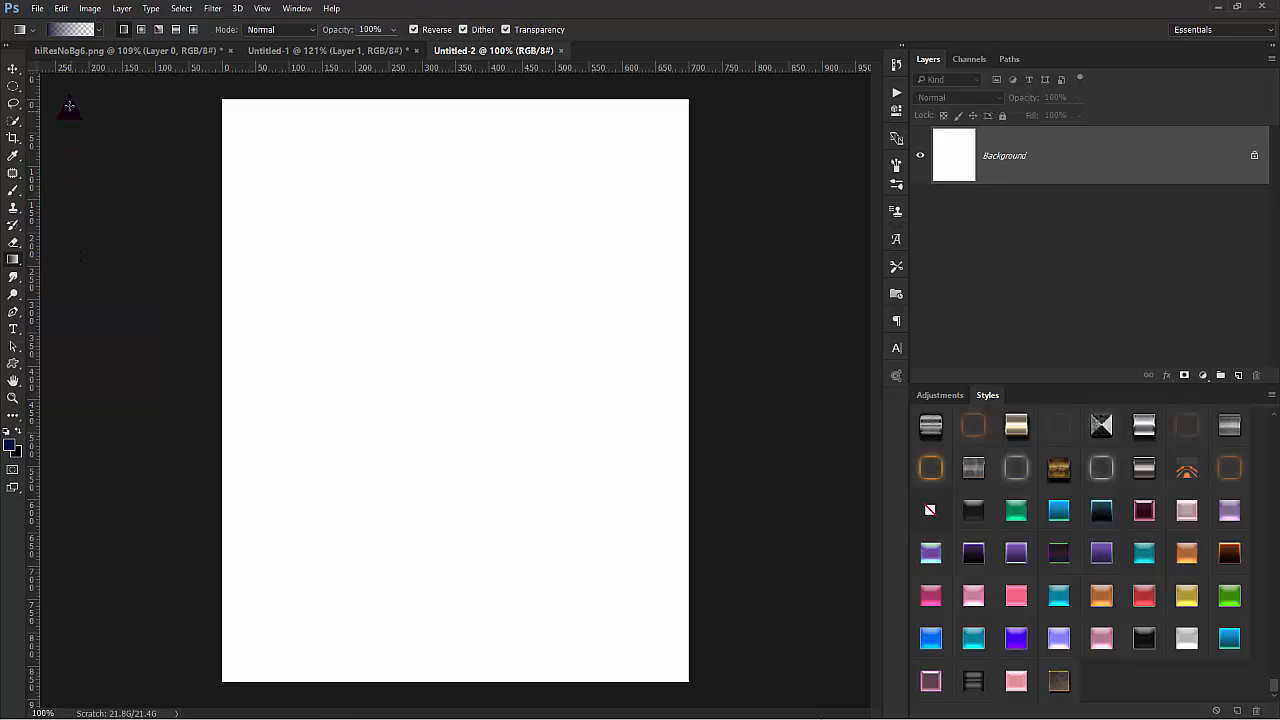
{"action": "left_click", "coordinate": [74, 32]}
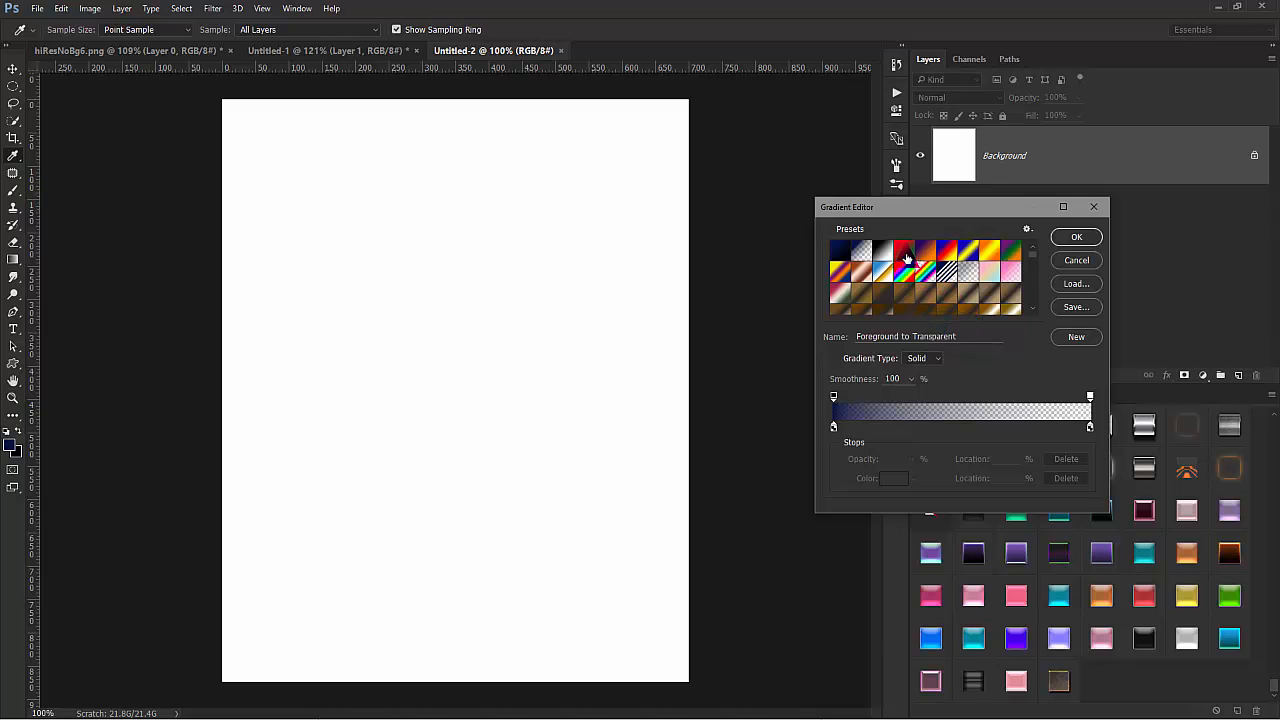
{"action": "left_click", "coordinate": [840, 250]}
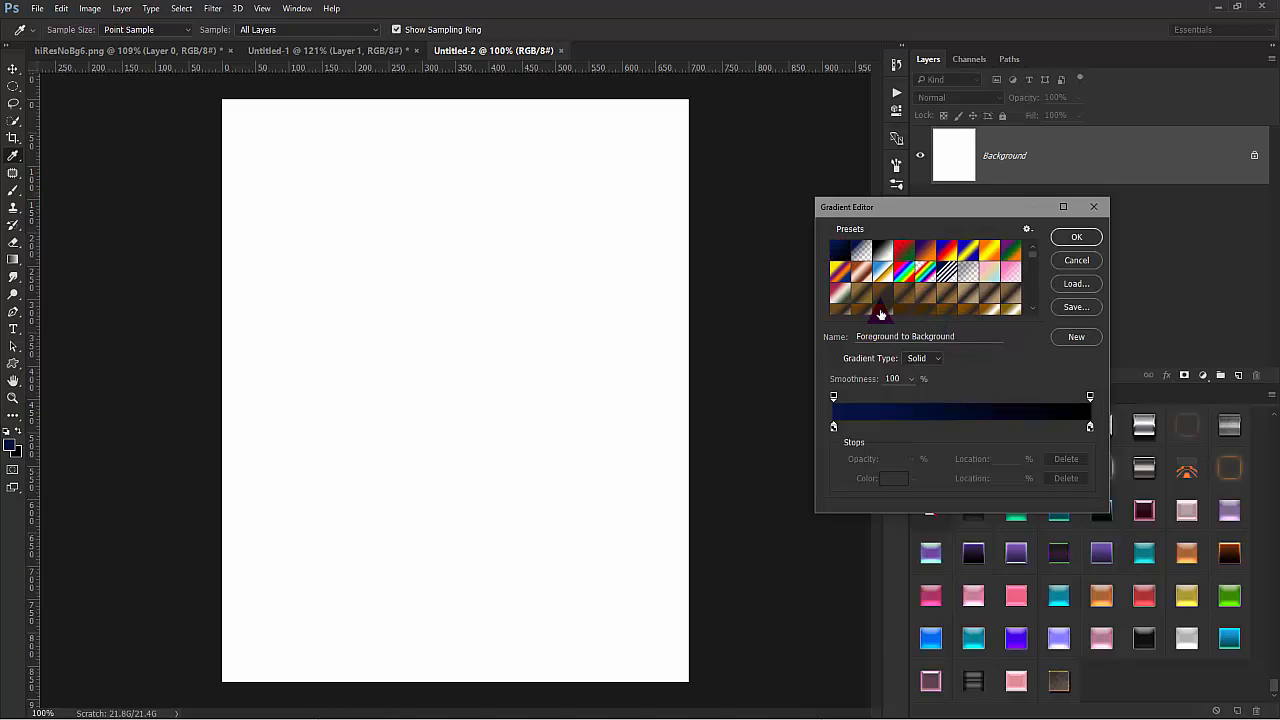
{"action": "left_click", "coordinate": [905, 251]}
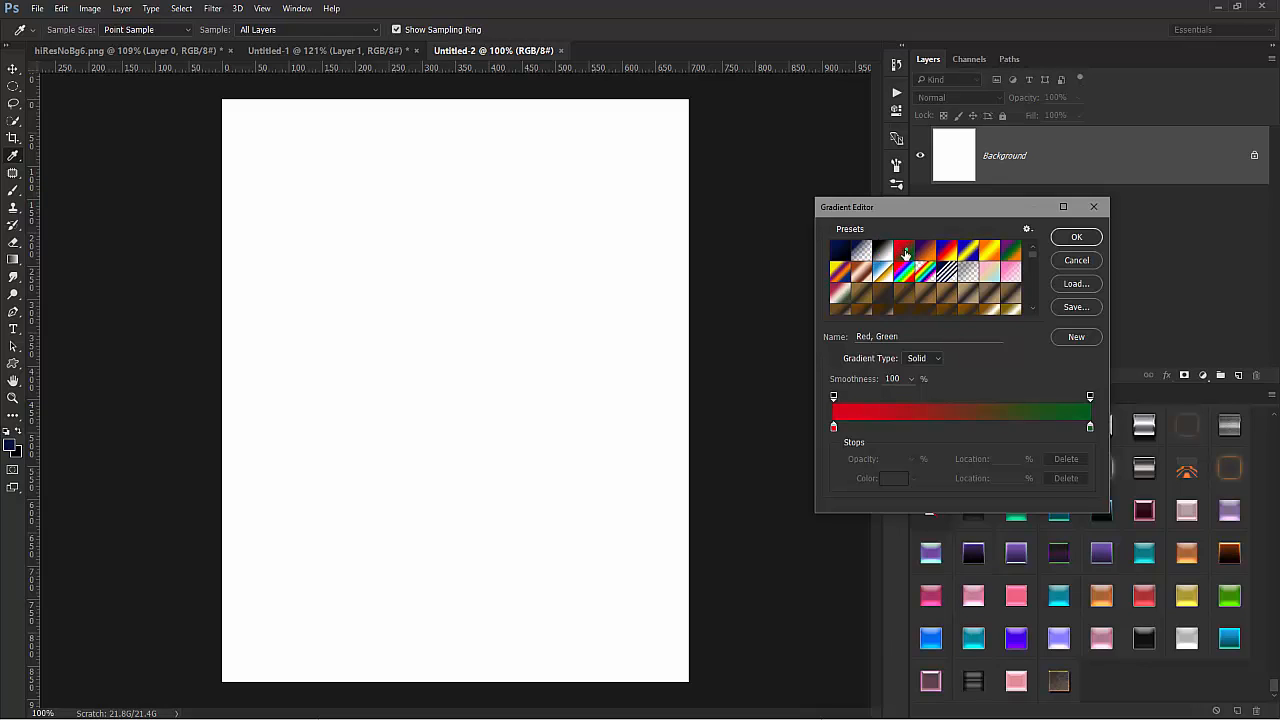
Recolor the gradient's red start stop to dark blue 190085.
{"action": "left_click", "coordinate": [833, 428]}
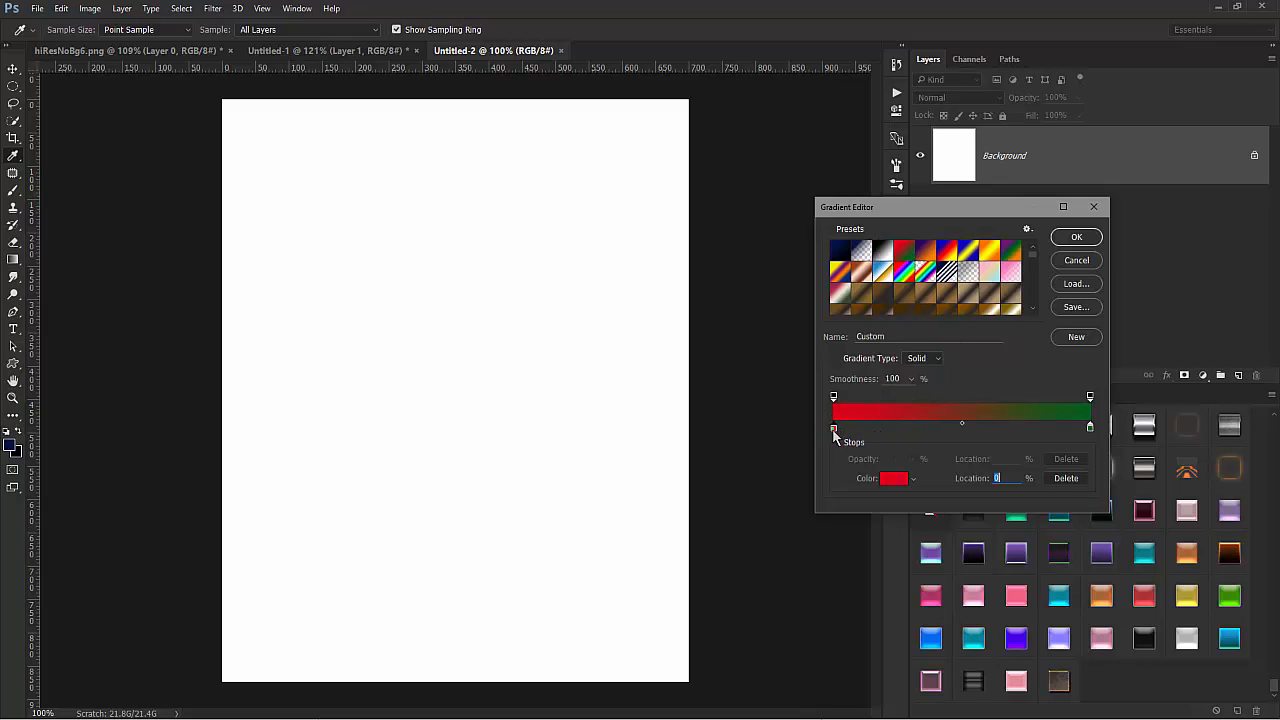
{"action": "left_click", "coordinate": [889, 480]}
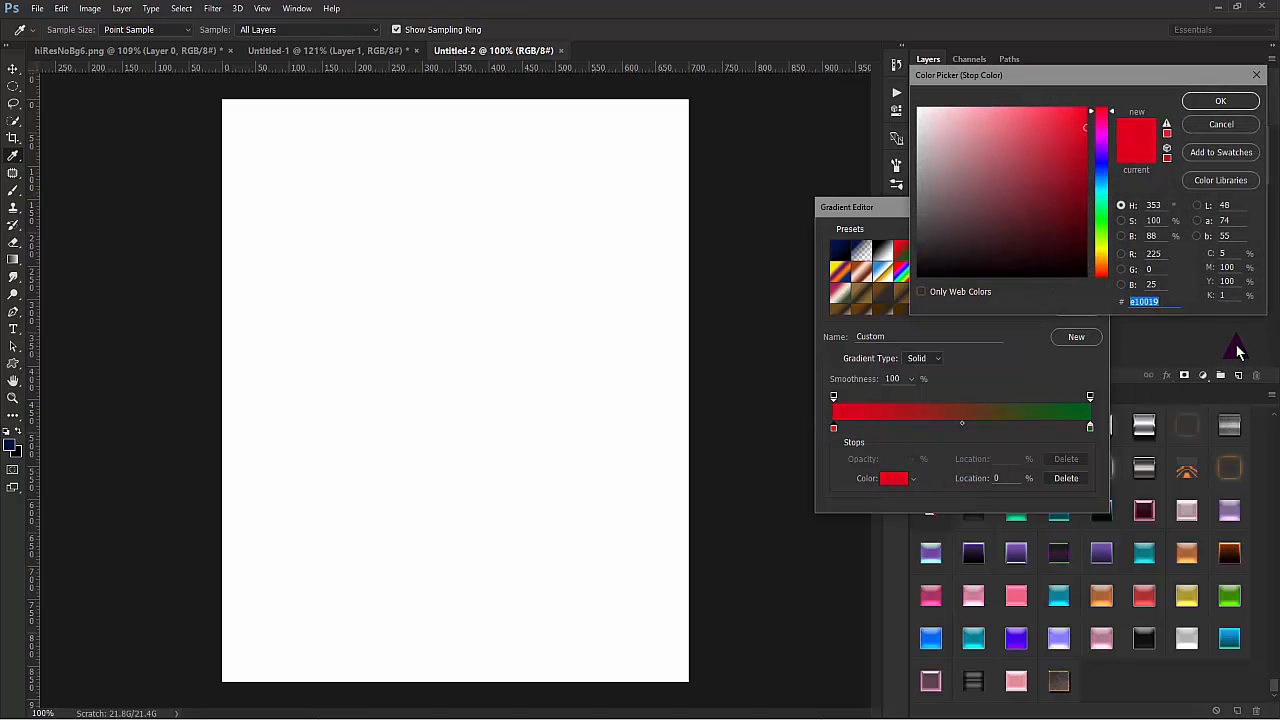
{"action": "left_click", "coordinate": [1102, 159]}
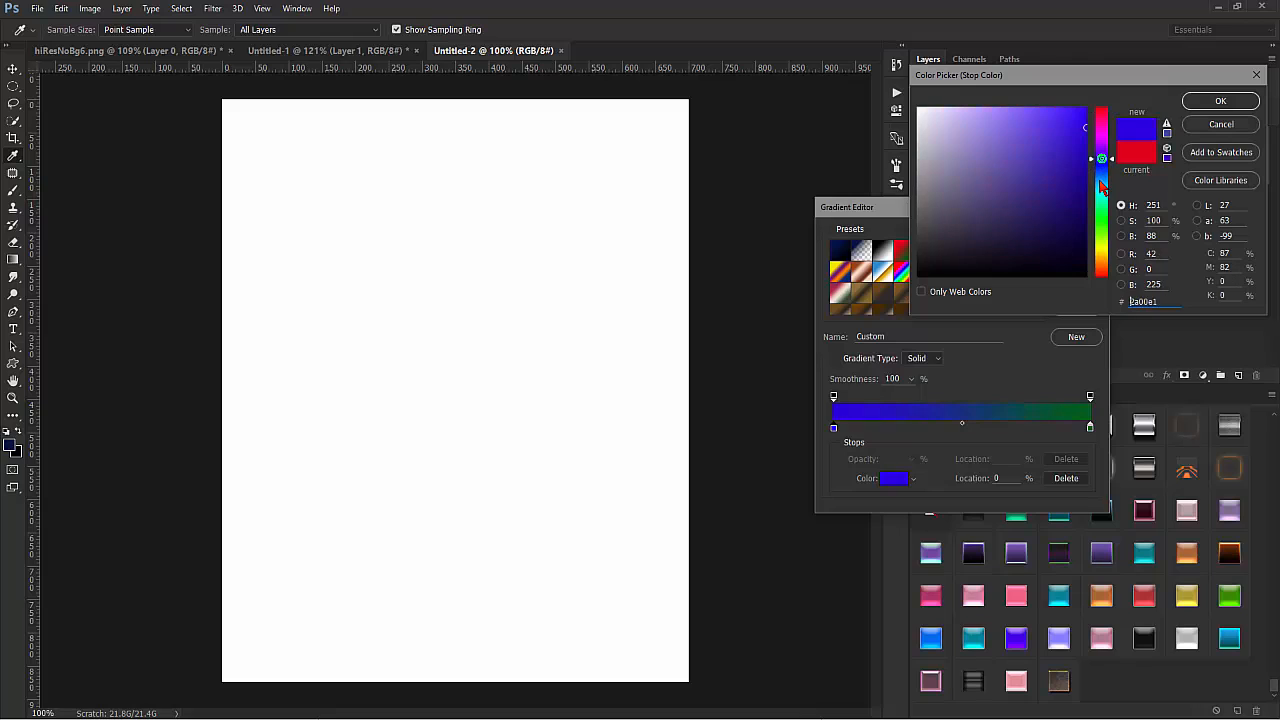
{"action": "left_click_drag", "start_coordinate": [1076, 162], "coordinate": [1101, 160]}
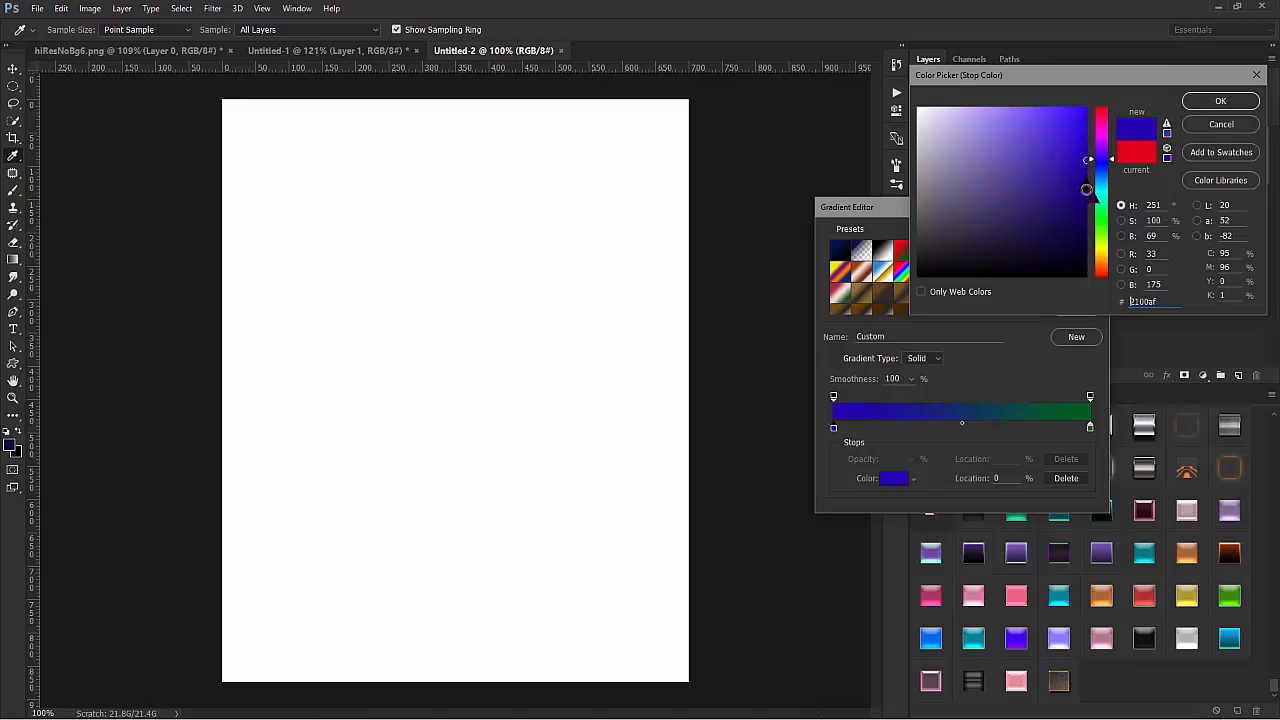
{"action": "left_click", "coordinate": [1086, 189]}
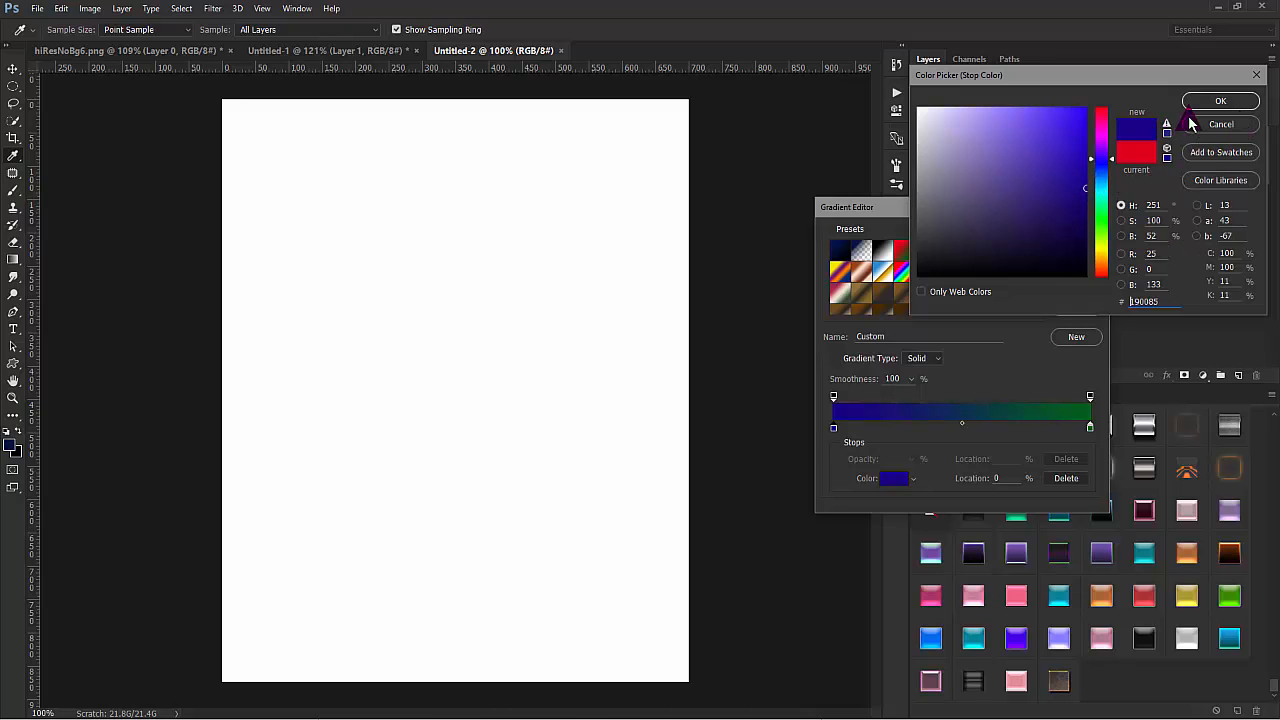
{"action": "left_click", "coordinate": [1210, 102]}
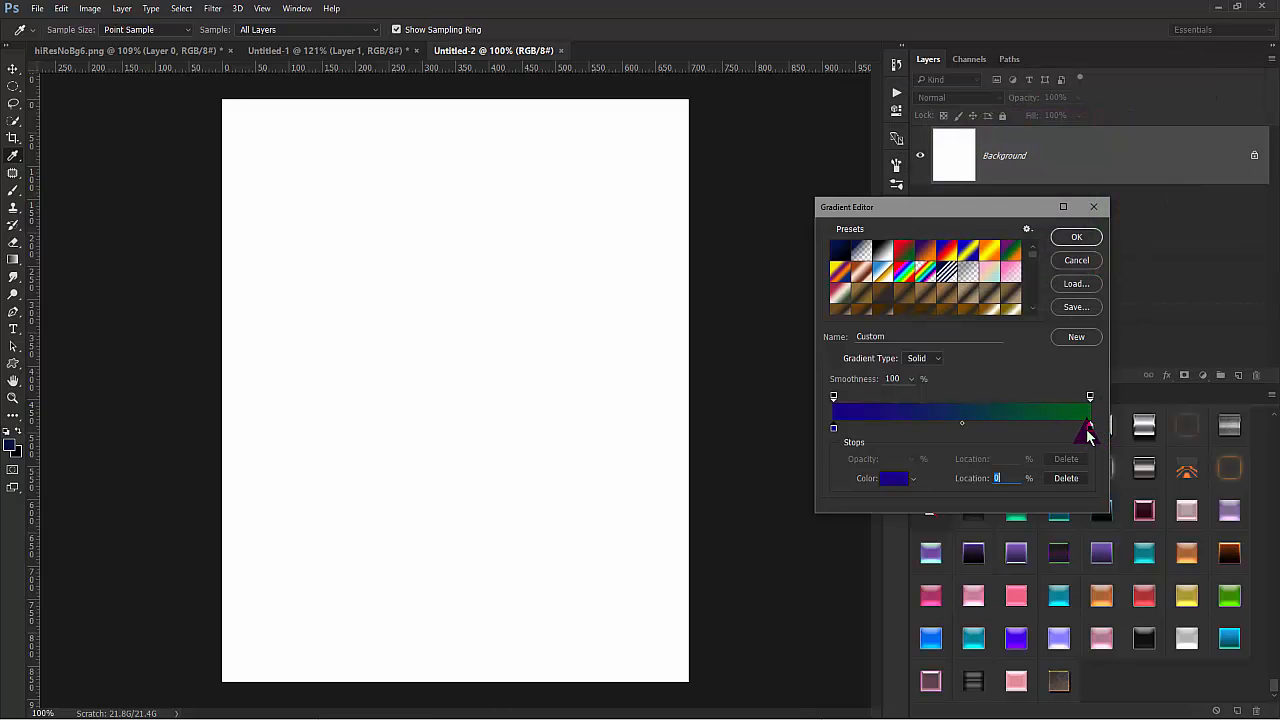
Recolor the gradient's end stop at 100% to light green 5bff89 and accept the custom gradient.
{"action": "left_click", "coordinate": [1090, 430]}
{"action": "left_click", "coordinate": [890, 478]}
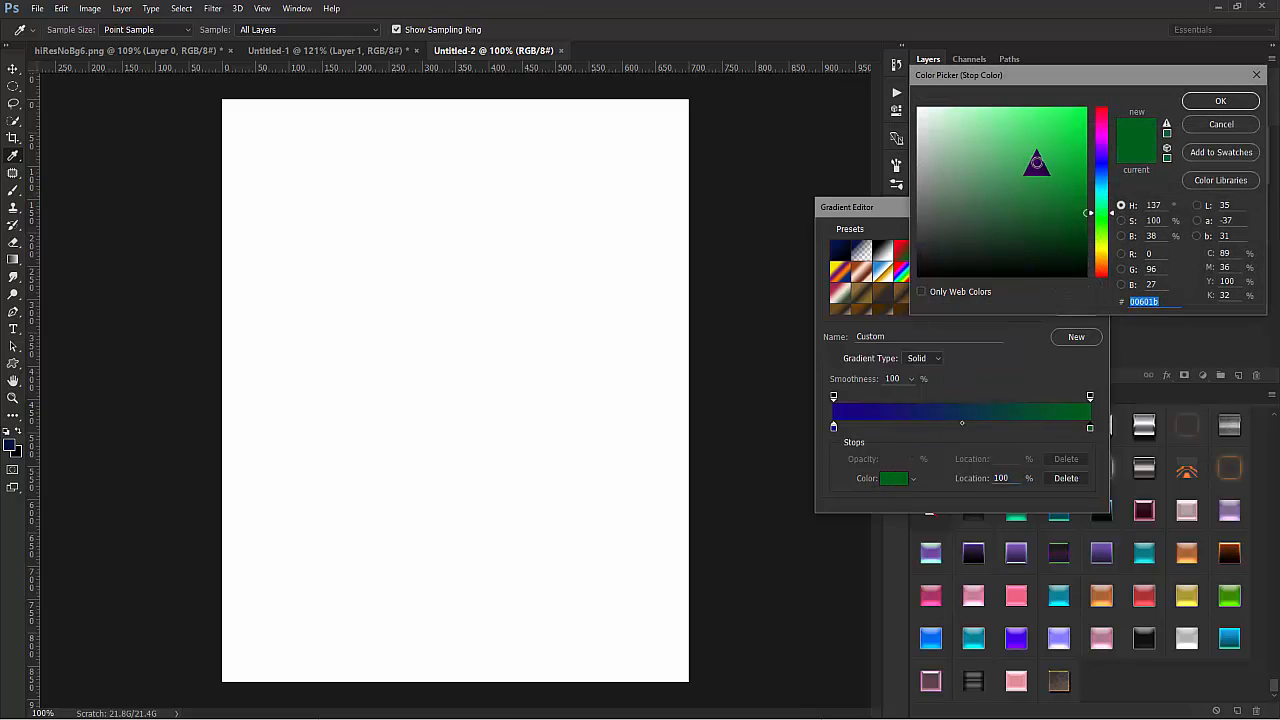
{"action": "left_click", "coordinate": [1043, 152]}
{"action": "mouse_move", "coordinate": [1019, 131]}
{"action": "left_mouse_down"}
{"action": "mouse_move", "coordinate": [982, 75]}
{"action": "mouse_move", "coordinate": [1027, 77]}
{"action": "left_mouse_up"}
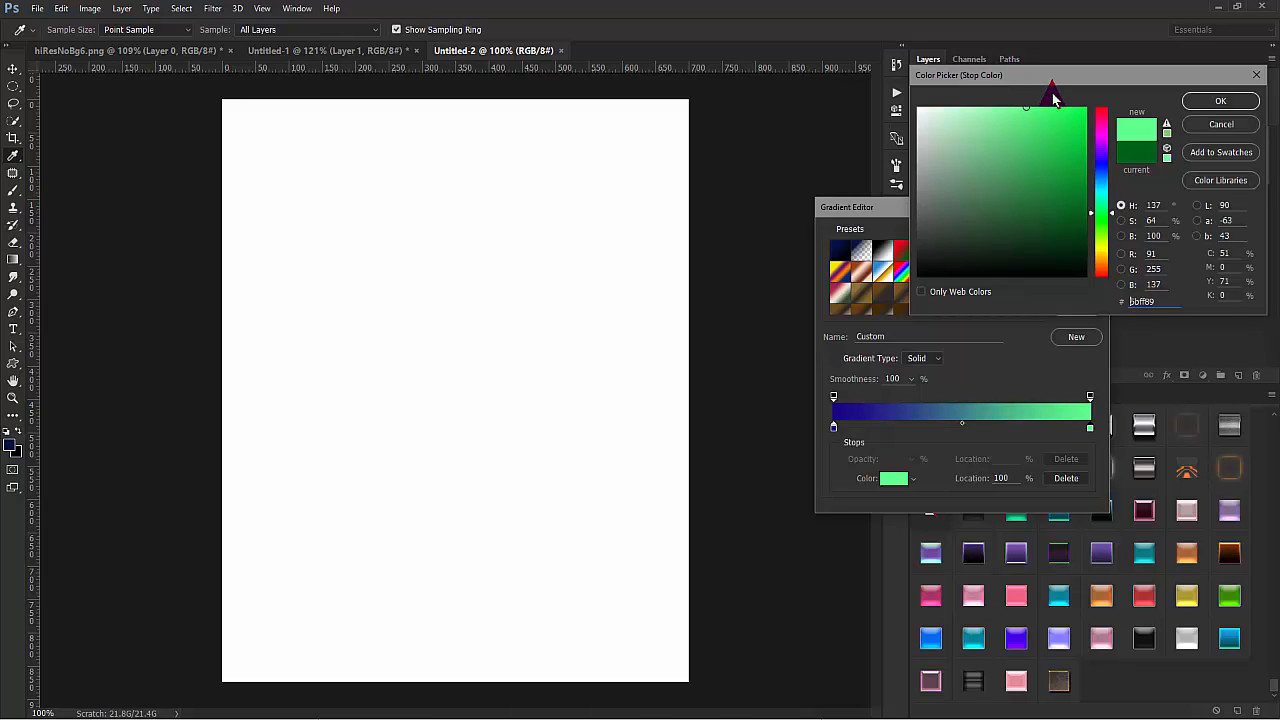
{"action": "left_click", "coordinate": [1221, 101]}
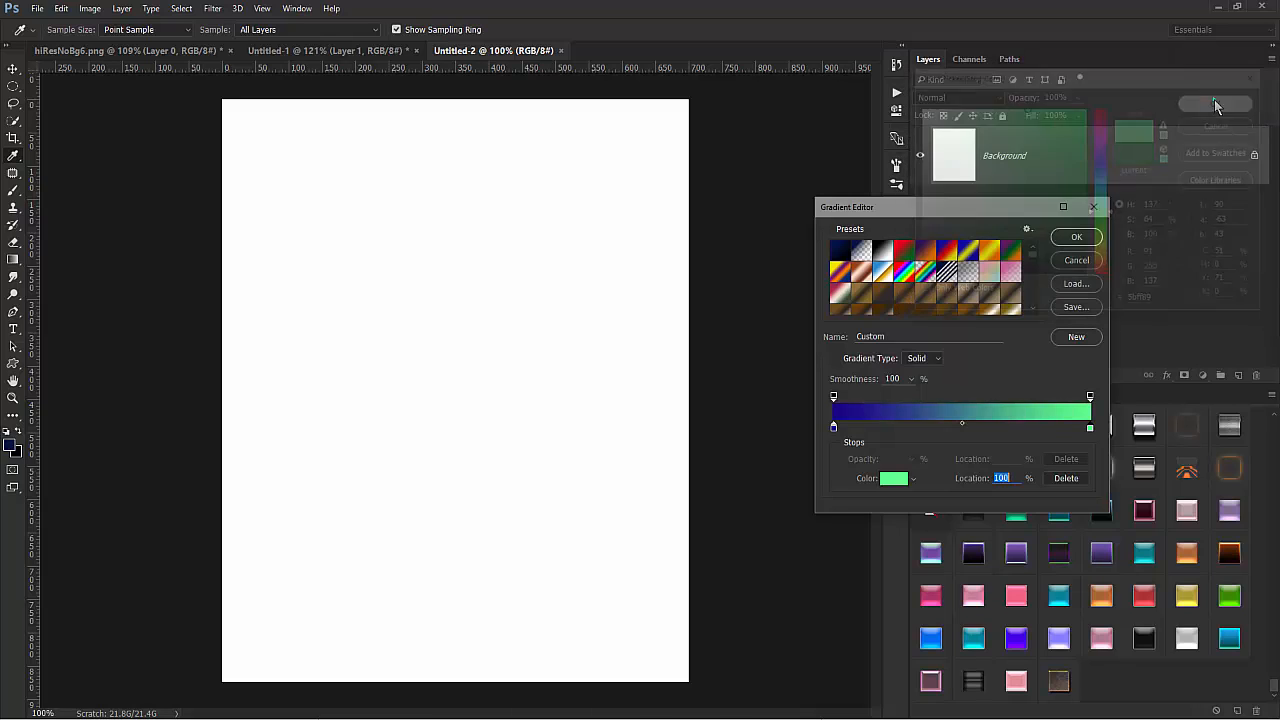
{"action": "left_click", "coordinate": [1073, 238]}
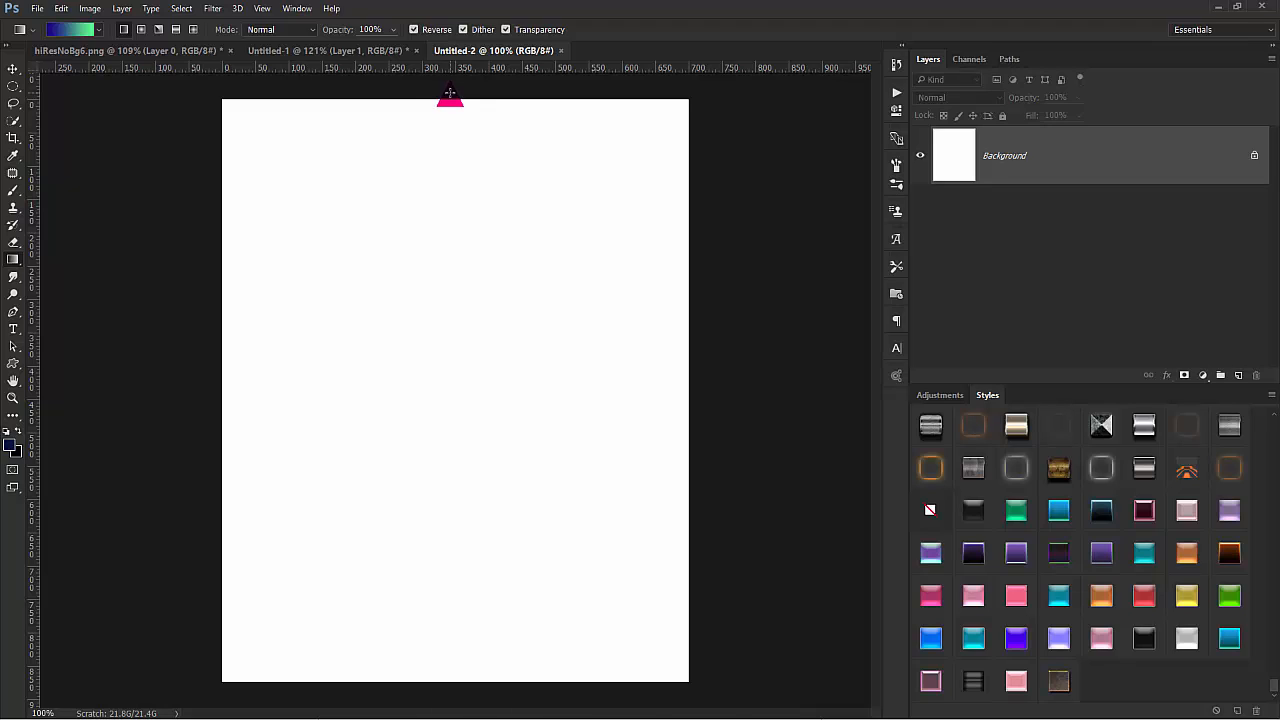
Turn off Reverse and fill the canvas with a vertical gradient from dark blue at its upper edge to green beyond its lower edge.
{"action": "left_click_drag", "start_coordinate": [450, 94], "coordinate": [437, 678]}
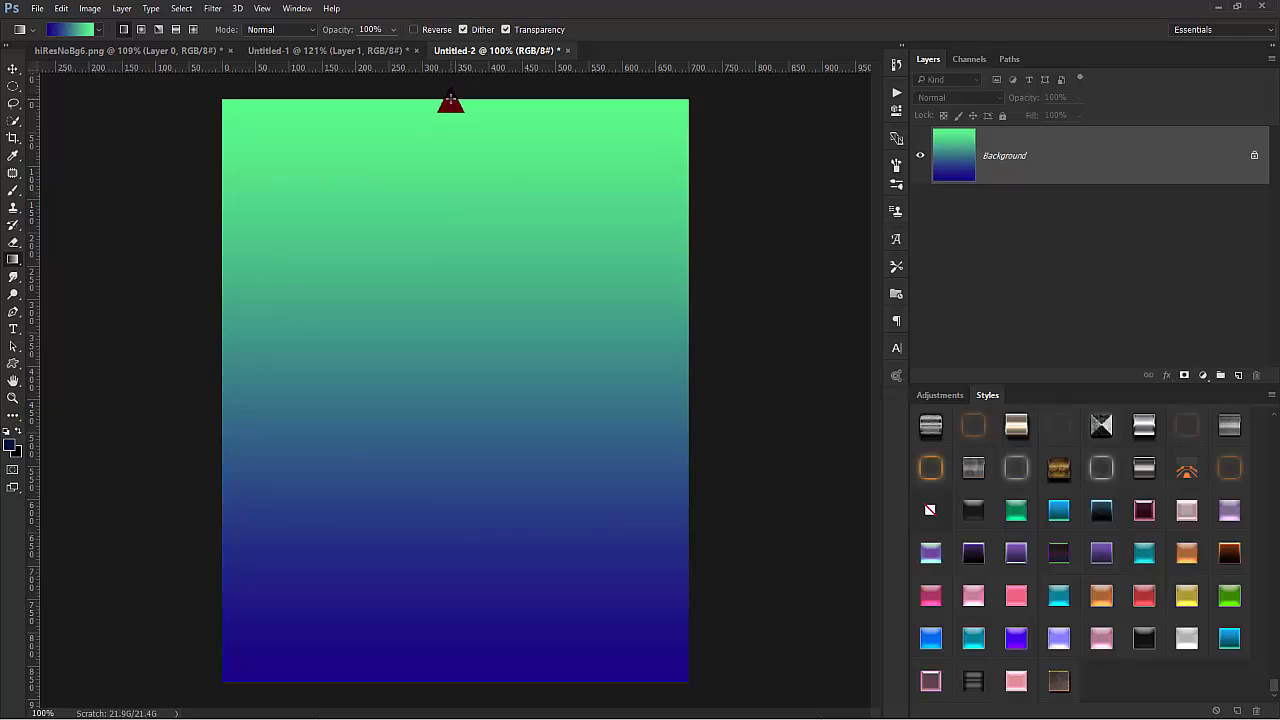
{"action": "left_click_drag", "start_coordinate": [458, 97], "coordinate": [424, 682]}
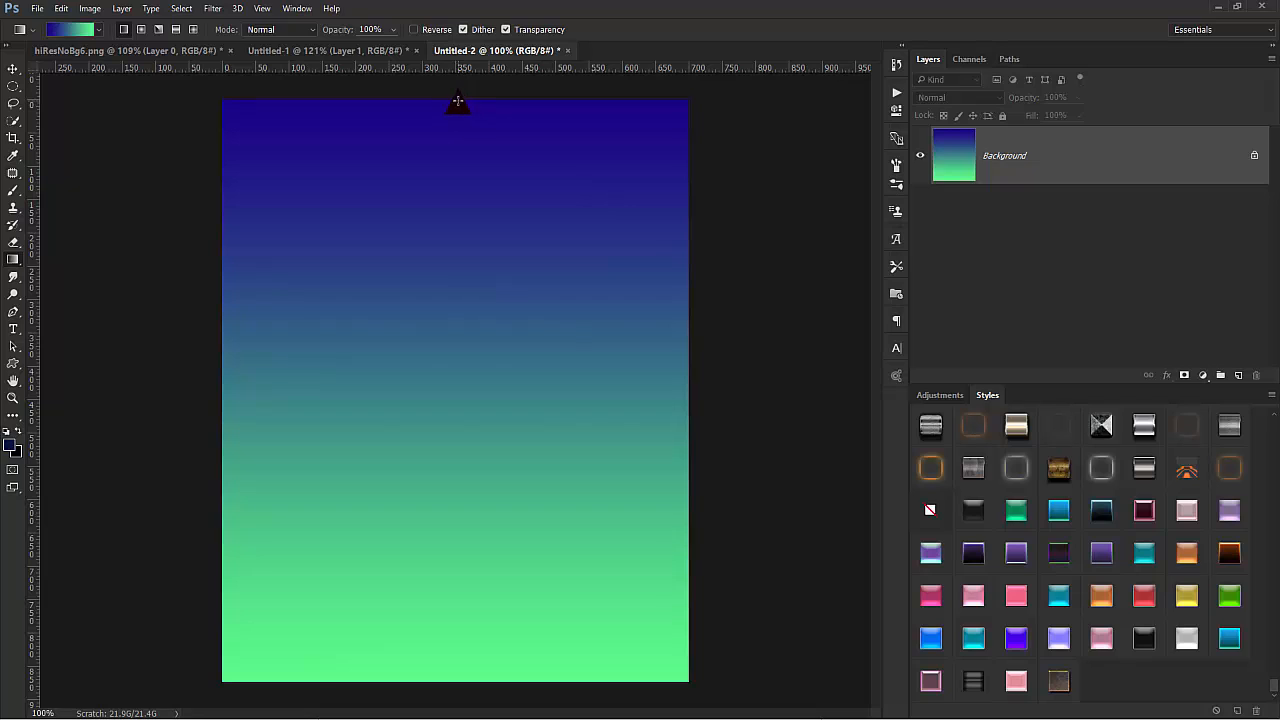
{"action": "left_click_drag", "start_coordinate": [464, 154], "coordinate": [518, 714]}
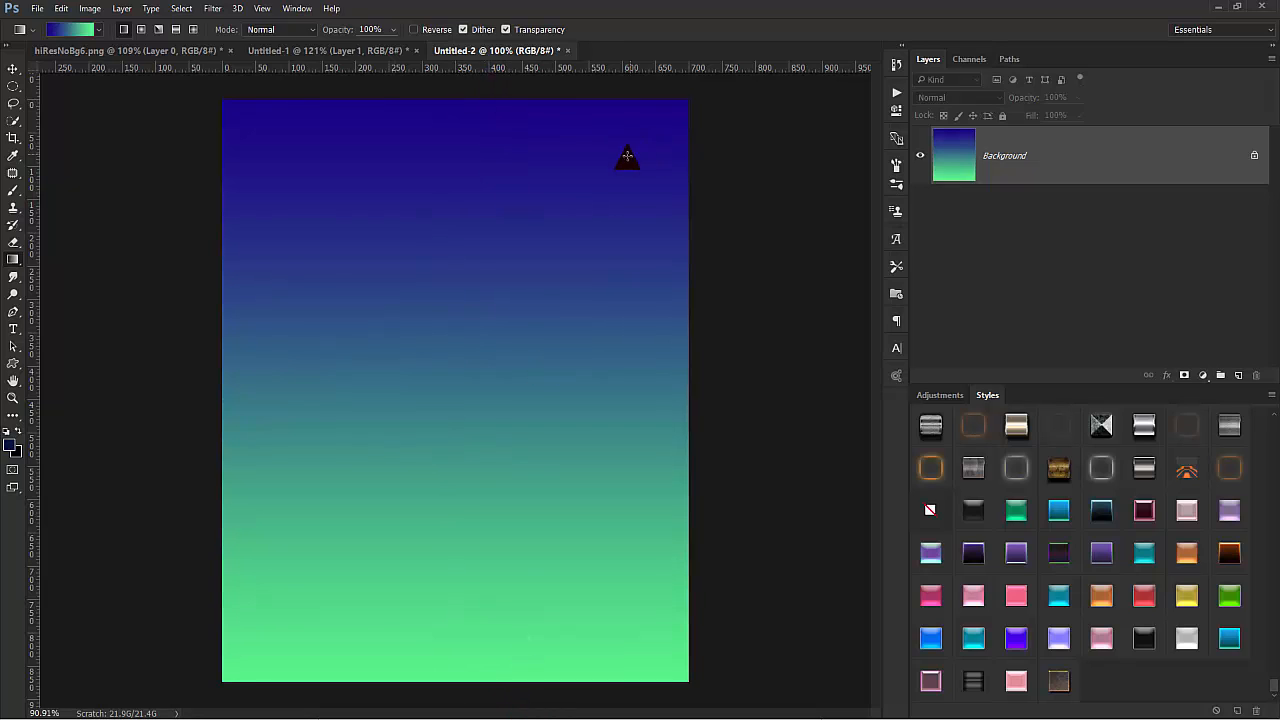
{"action": "scroll", "coordinate": [626, 160], "scroll_direction": "down", "scroll_amount": 3}
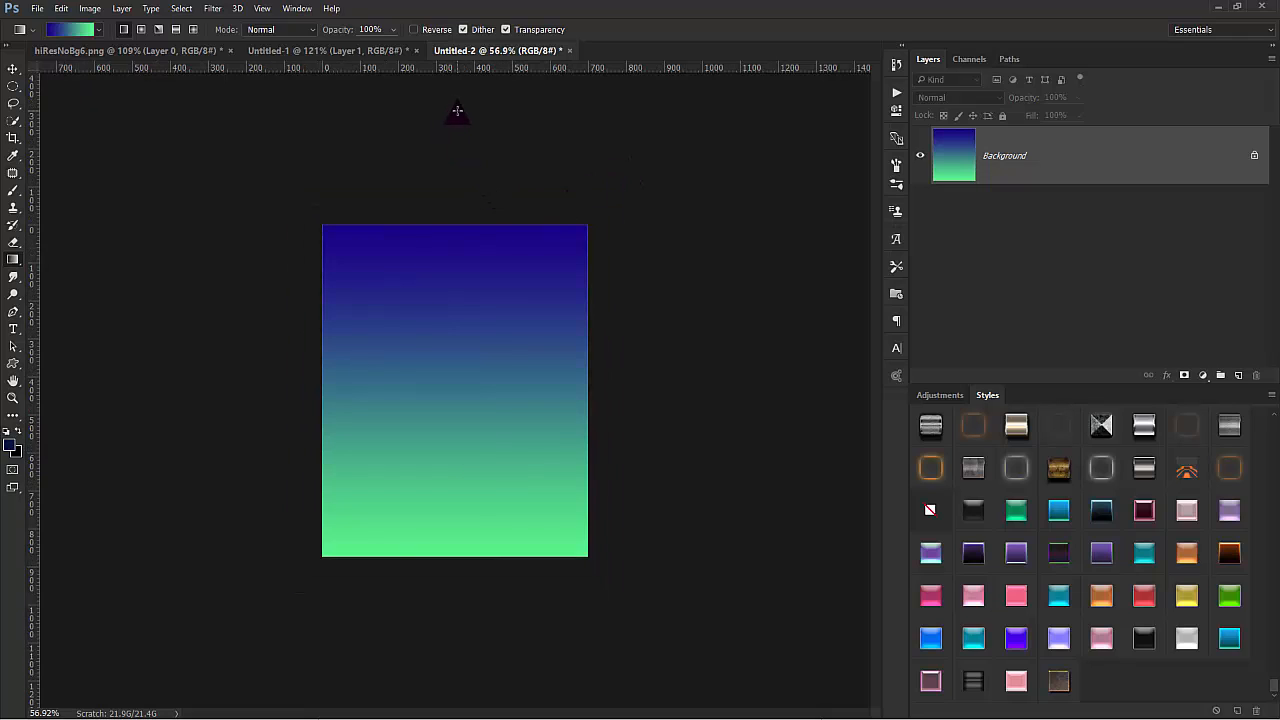
{"action": "left_click_drag", "start_coordinate": [456, 219], "coordinate": [479, 712]}
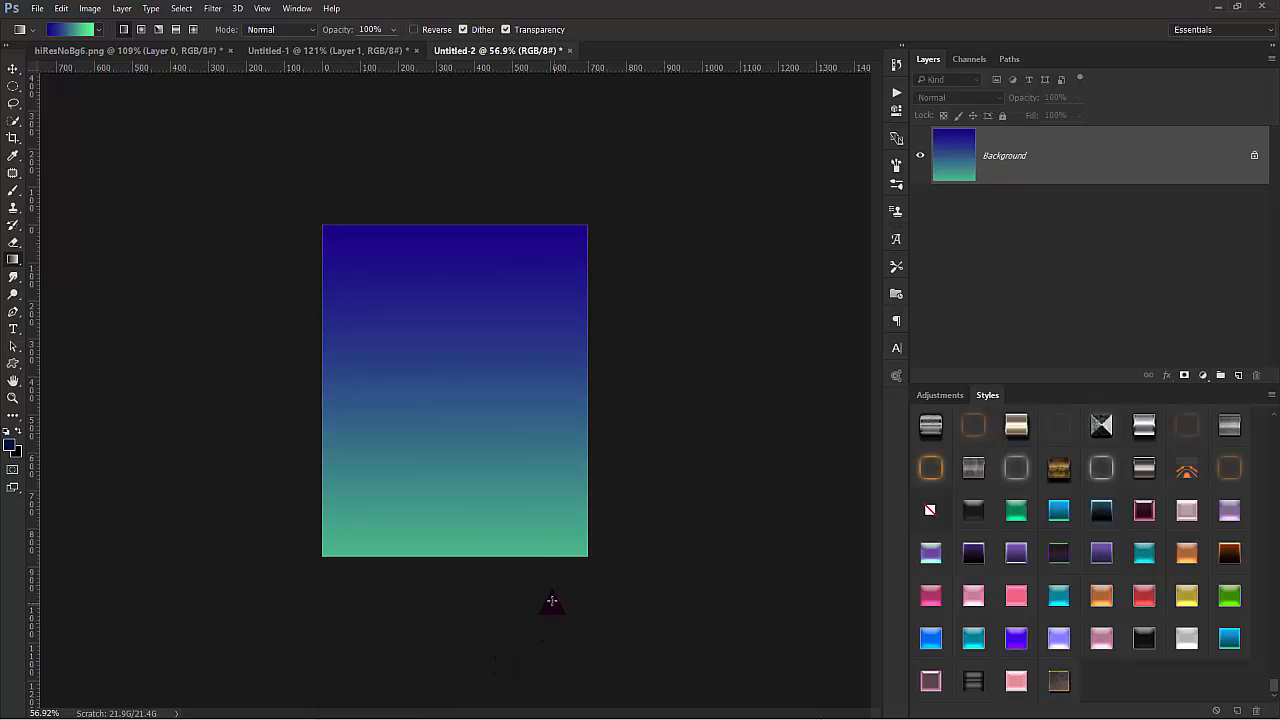
Check the Untitled-1 artwork for reference, and select roughly the upper three quarters of the Untitled-2 canvas with a full-width rectangular marquee.
{"action": "left_click", "coordinate": [298, 51]}
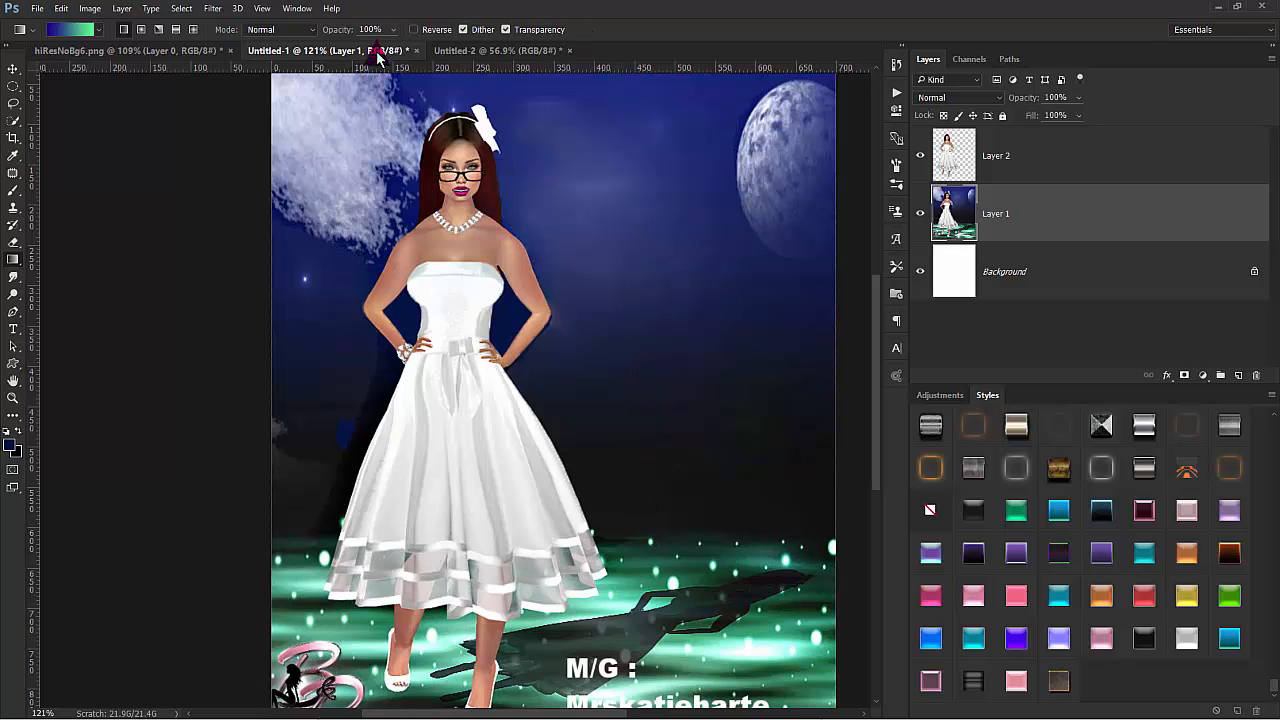
{"action": "left_click", "coordinate": [514, 50]}
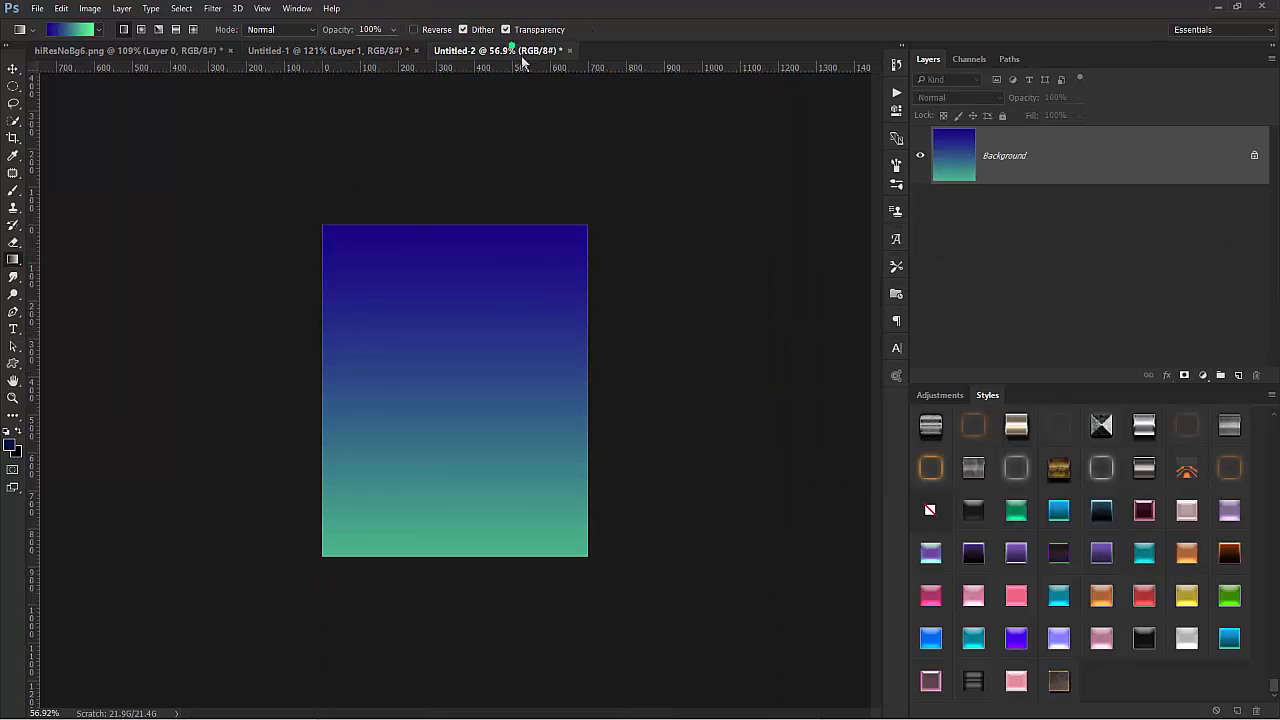
{"action": "left_click", "coordinate": [13, 87]}
{"action": "left_click", "coordinate": [100, 86]}
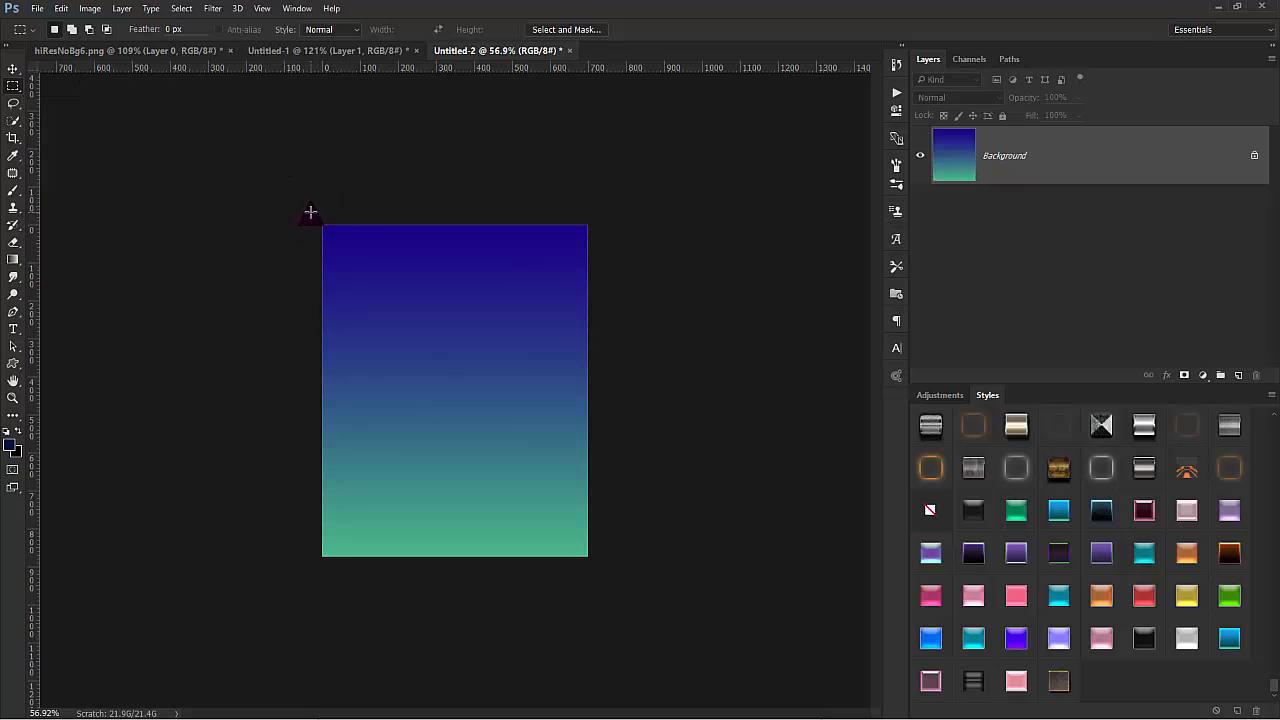
{"action": "left_click_drag", "start_coordinate": [310, 212], "coordinate": [621, 469]}
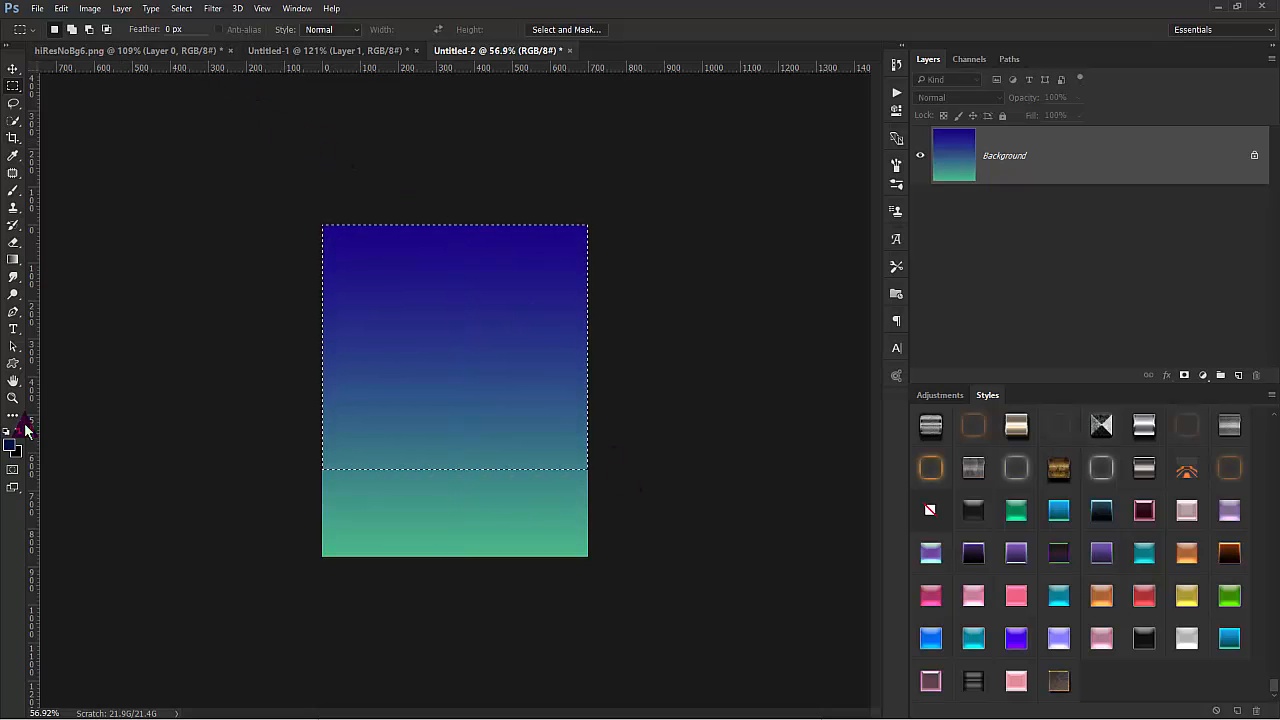
Change the custom gradient's green end stop to black 000000 and accept the blue-to-black gradient.
{"action": "left_click", "coordinate": [15, 260]}
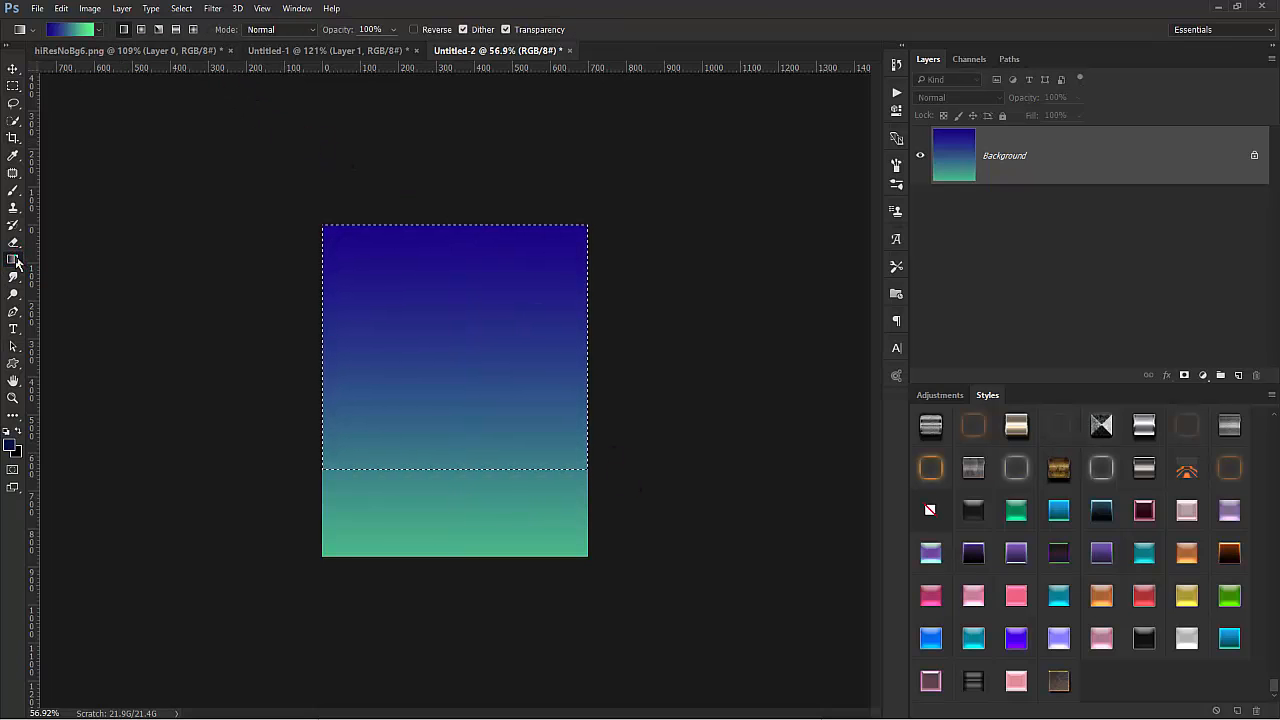
{"action": "left_click", "coordinate": [72, 29]}
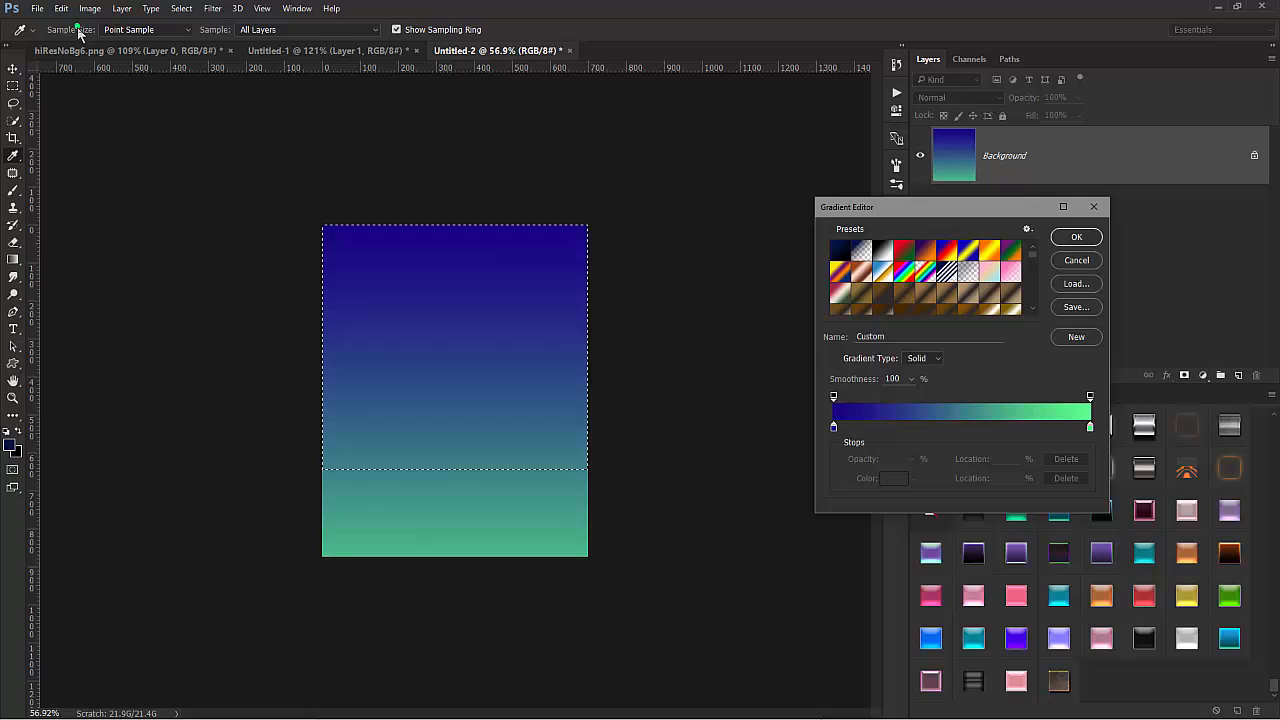
{"action": "left_click", "coordinate": [1091, 428]}
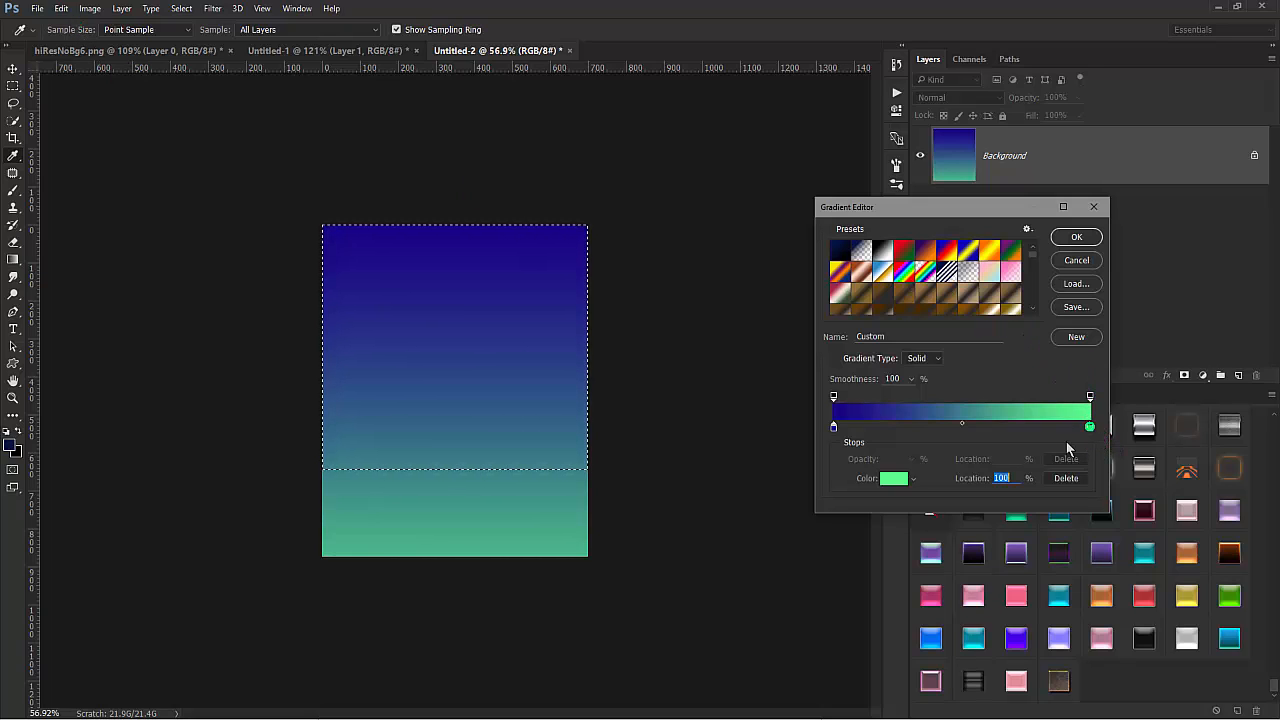
{"action": "left_click", "coordinate": [892, 478]}
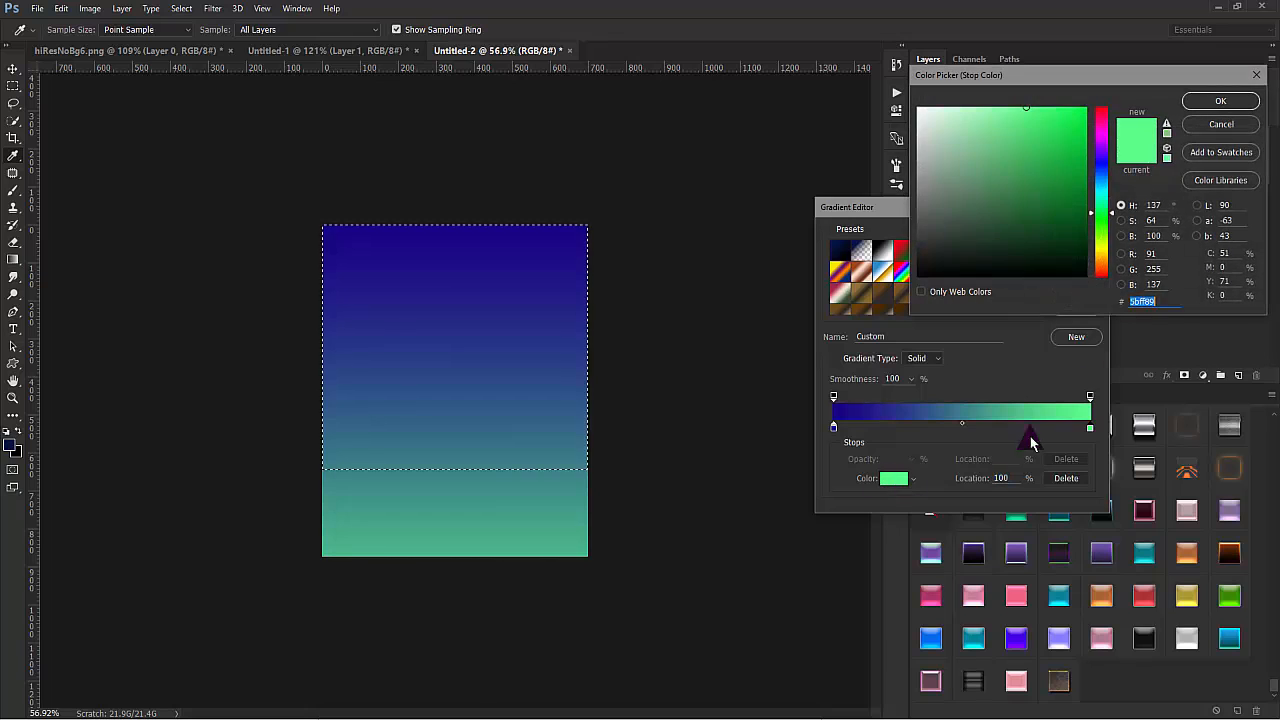
{"action": "type", "text": "000000"}
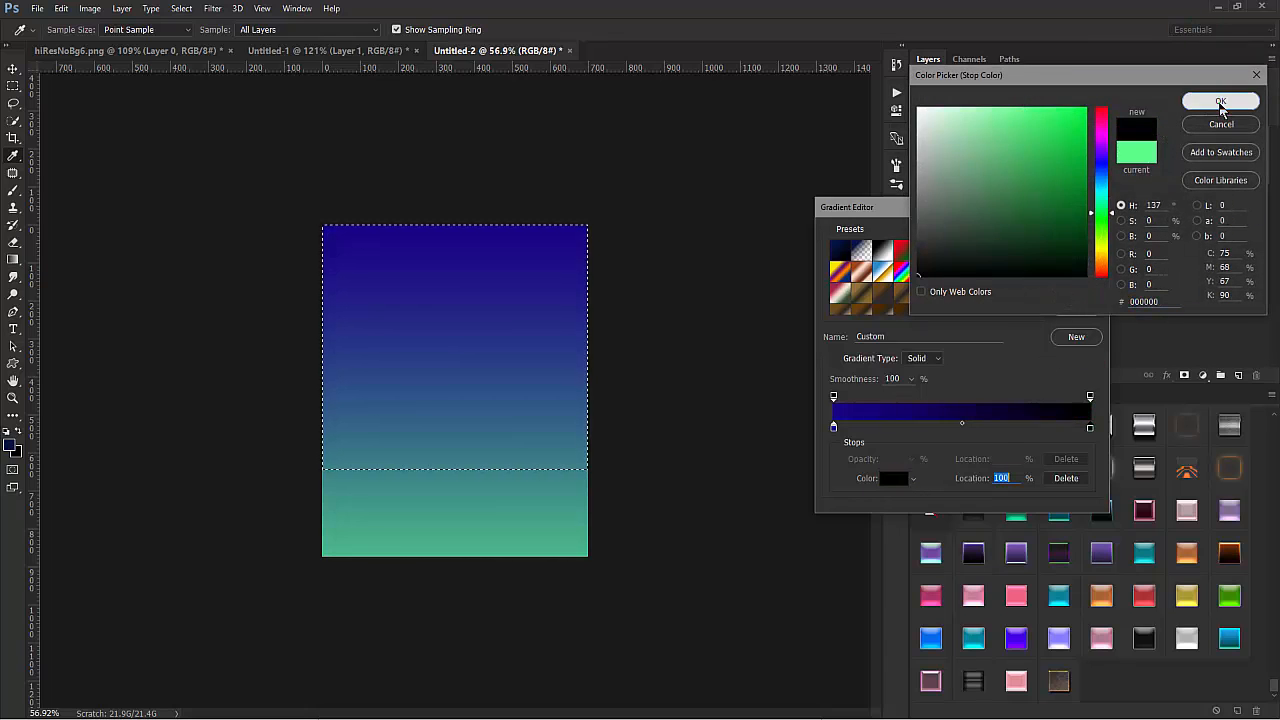
{"action": "left_click", "coordinate": [1220, 102]}
{"action": "left_click", "coordinate": [1076, 238]}
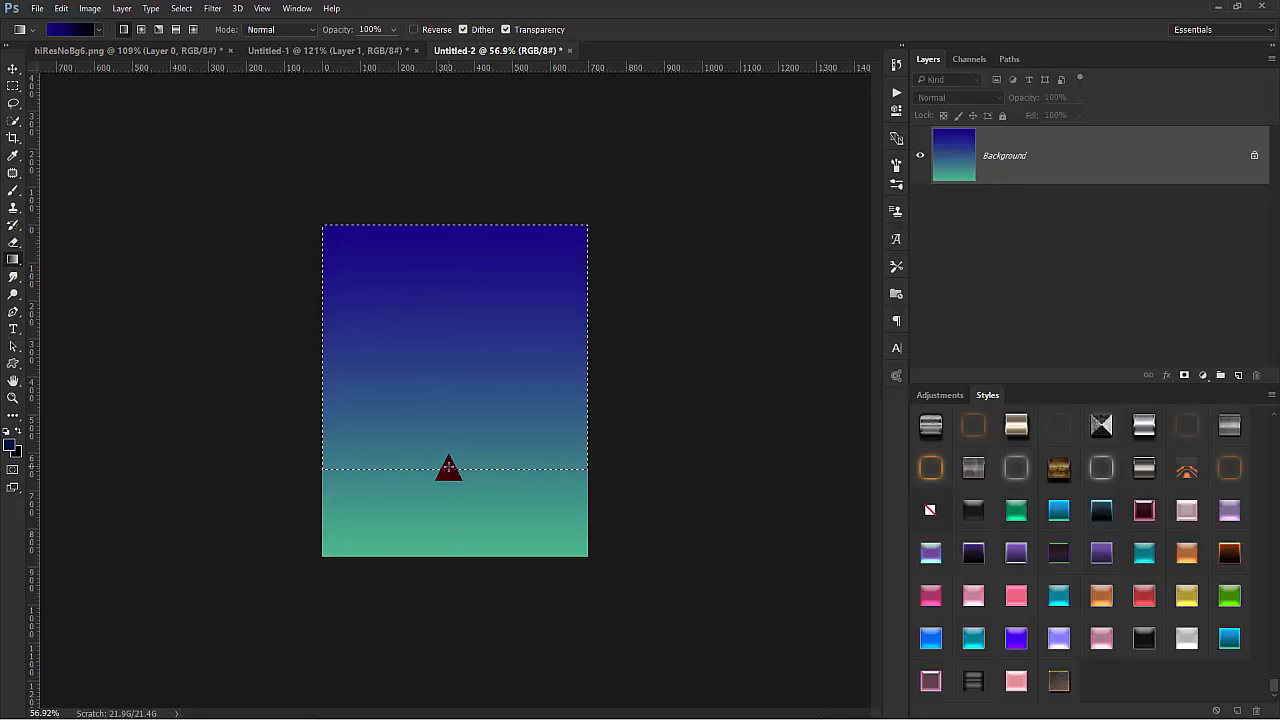
Fill the selected area with the gradient from blue at its upper edge to black at its lower edge, deselect, and return to Untitled-1.
{"action": "left_click_drag", "start_coordinate": [464, 214], "coordinate": [464, 214]}
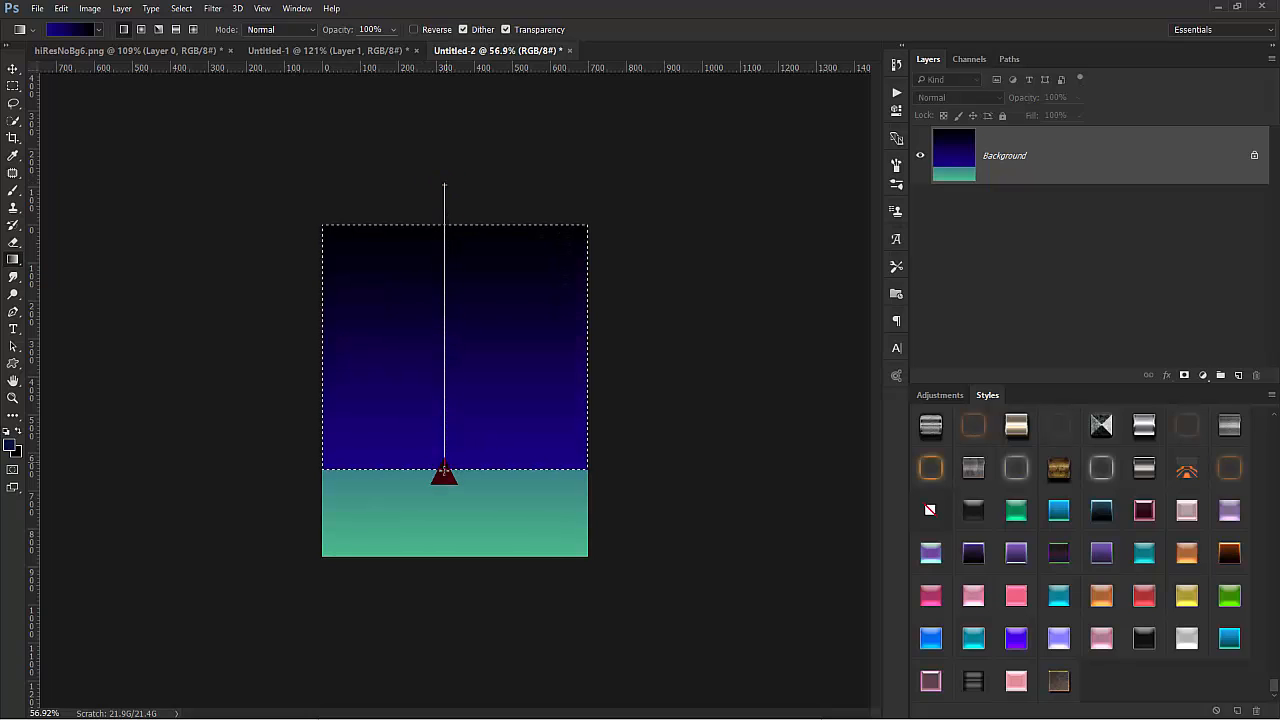
{"action": "left_click_drag", "start_coordinate": [444, 474], "coordinate": [444, 474]}
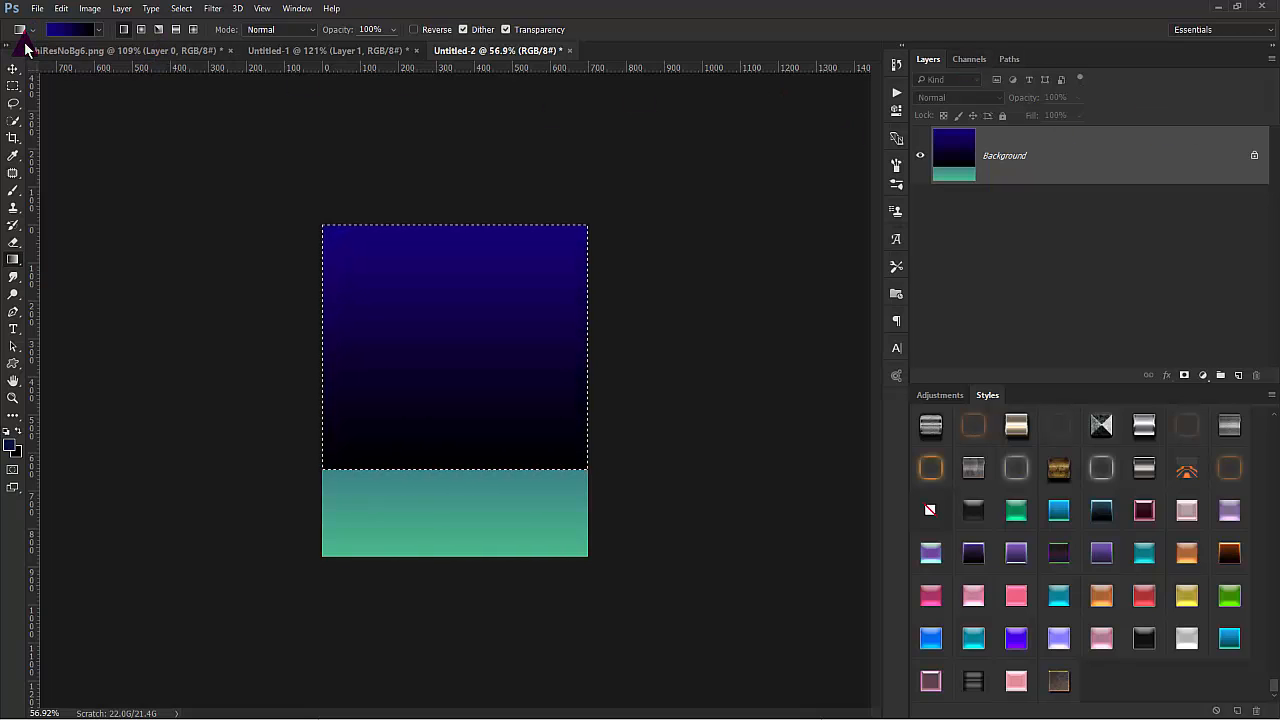
{"action": "key", "text": "ctrl+d"}
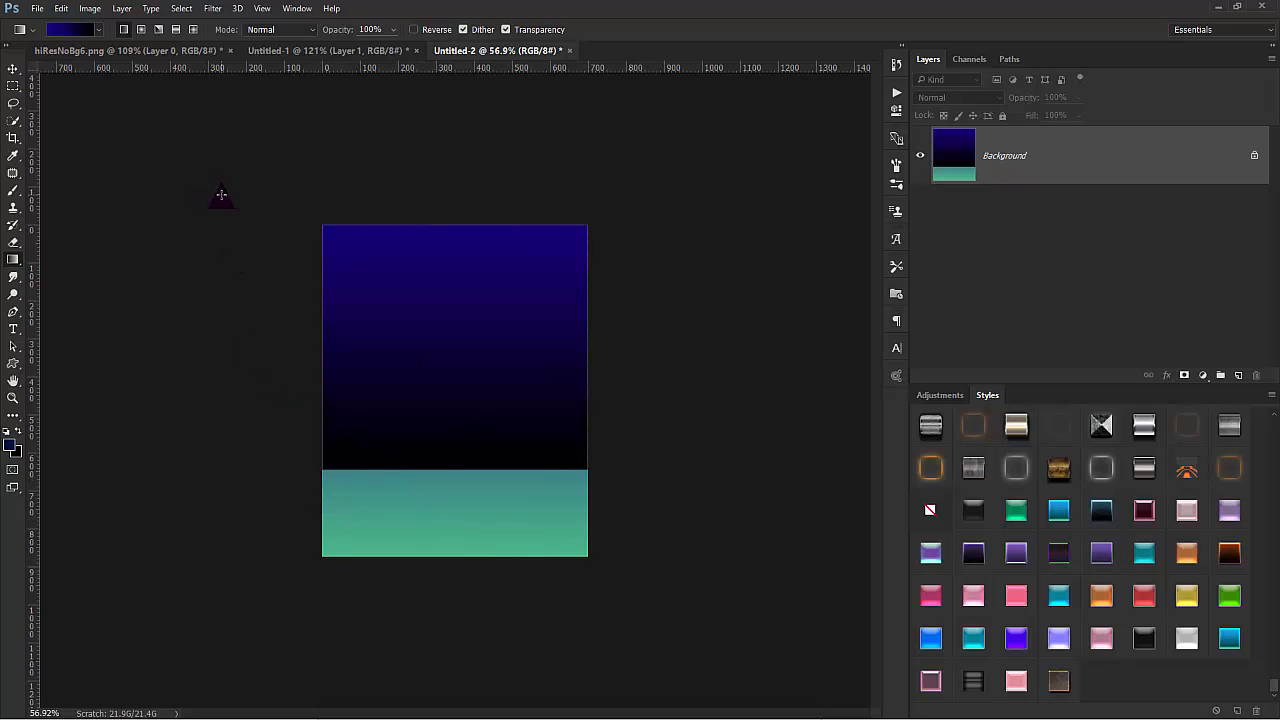
{"action": "key", "text": "ctrl+plus"}
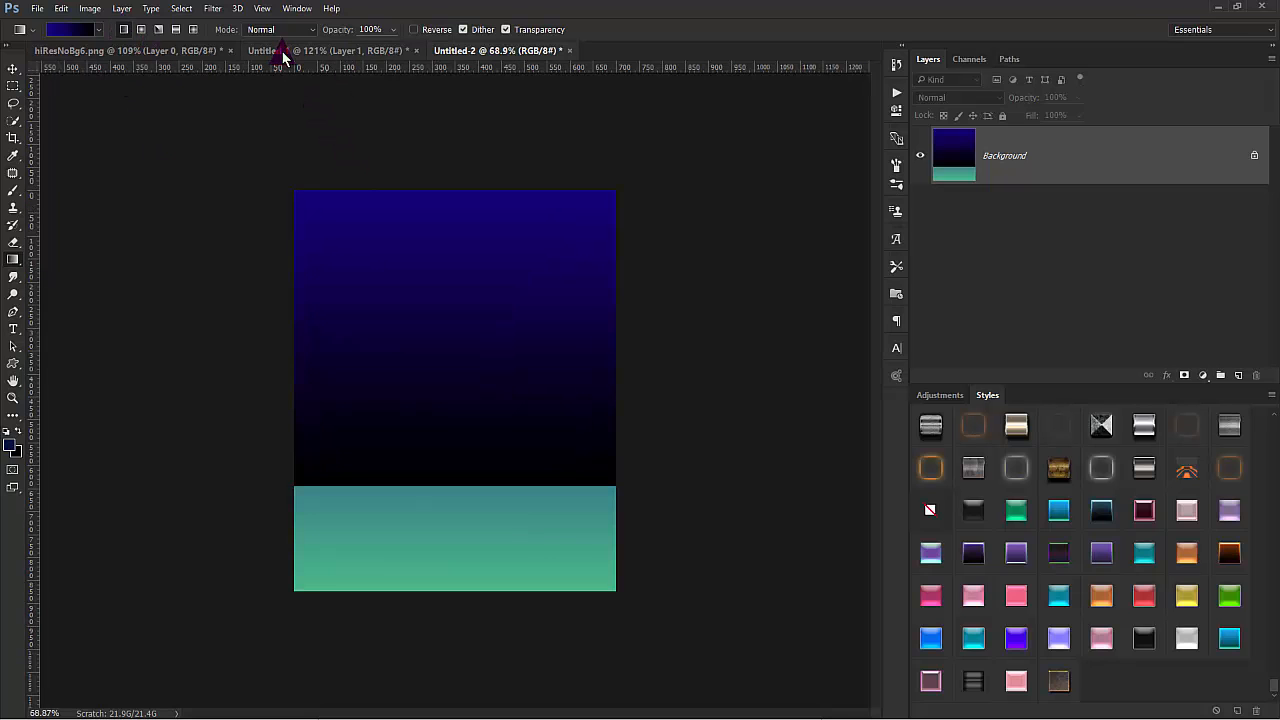
{"action": "left_click", "coordinate": [280, 52]}
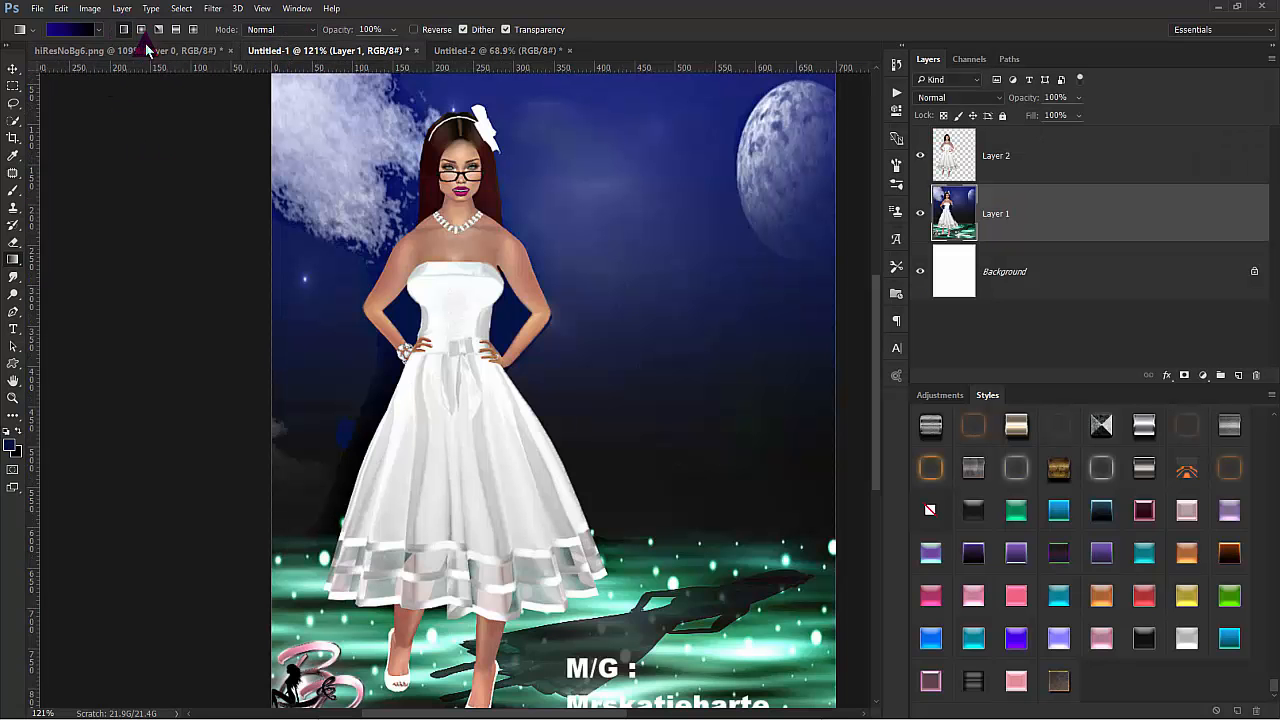
{"action": "left_click", "coordinate": [14, 69]}
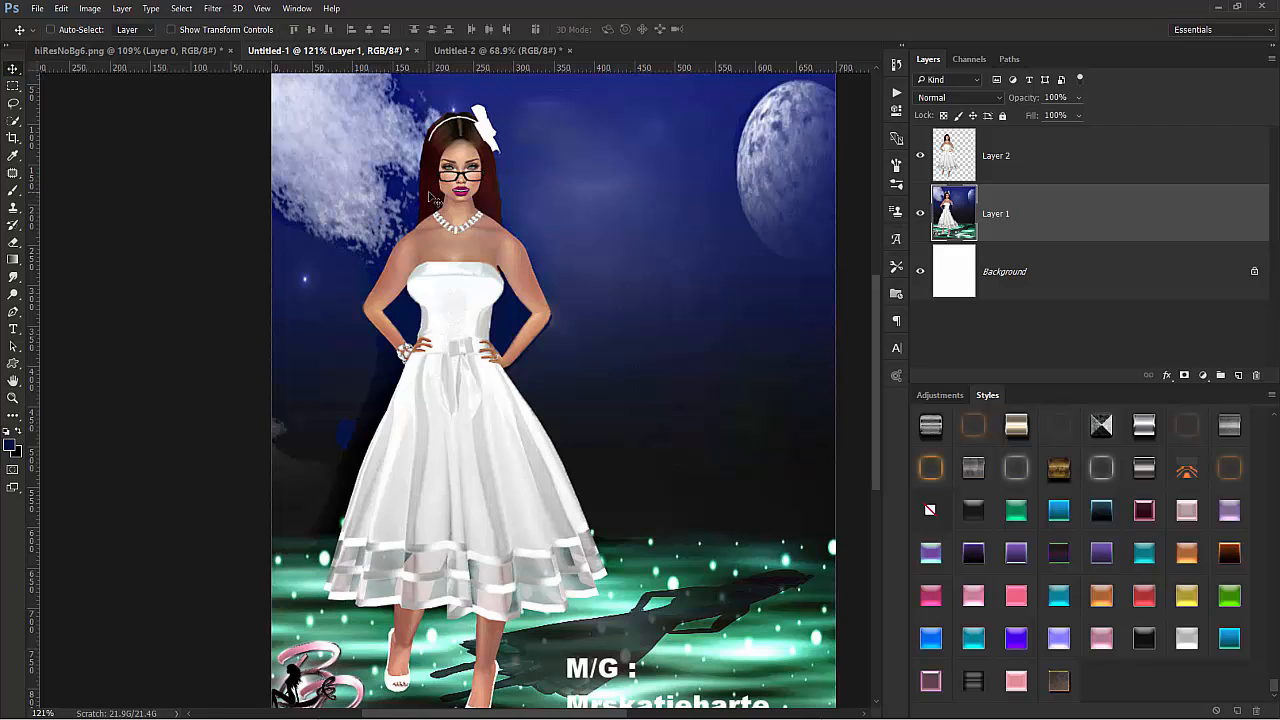
{"action": "left_click", "coordinate": [1158, 157]}
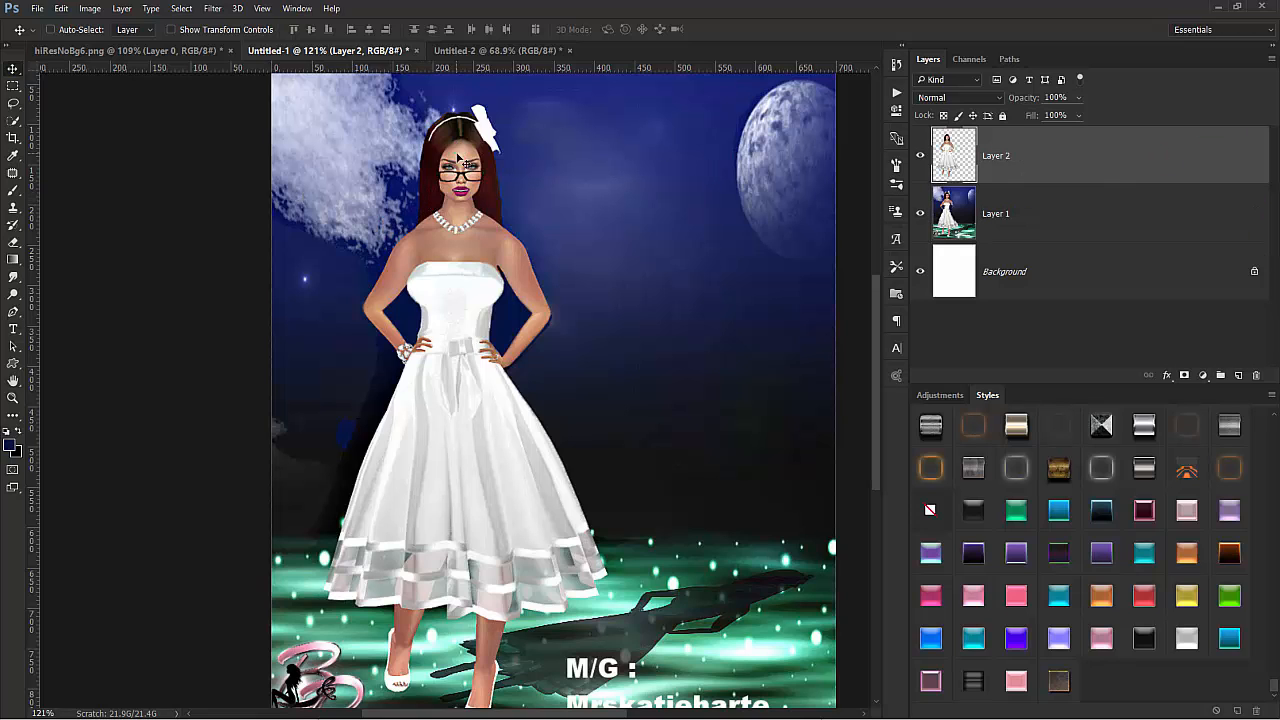
{"action": "left_click_drag", "start_coordinate": [480, 50], "coordinate": [495, 422]}
{"action": "left_click_drag", "start_coordinate": [485, 472], "coordinate": [401, 358]}
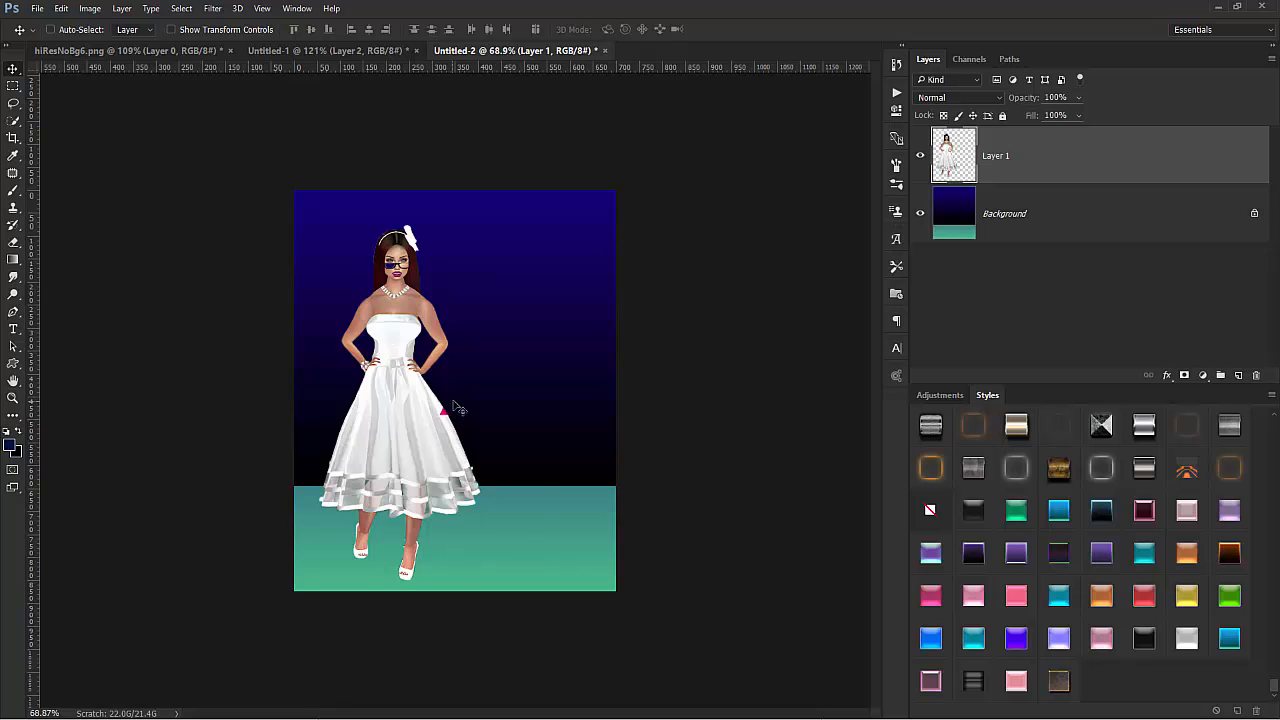
{"action": "scroll", "coordinate": [387, 285], "scroll_direction": "up", "scroll_amount": 2}
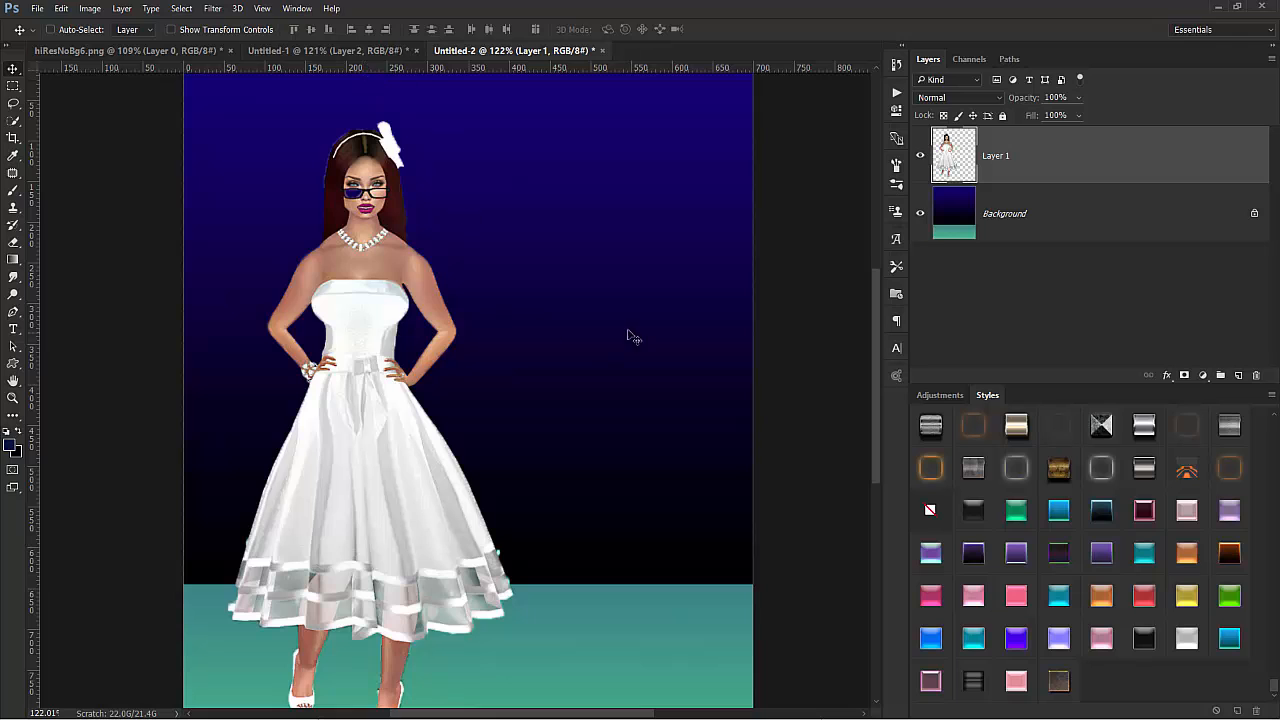
{"action": "key", "text": "Delete"}
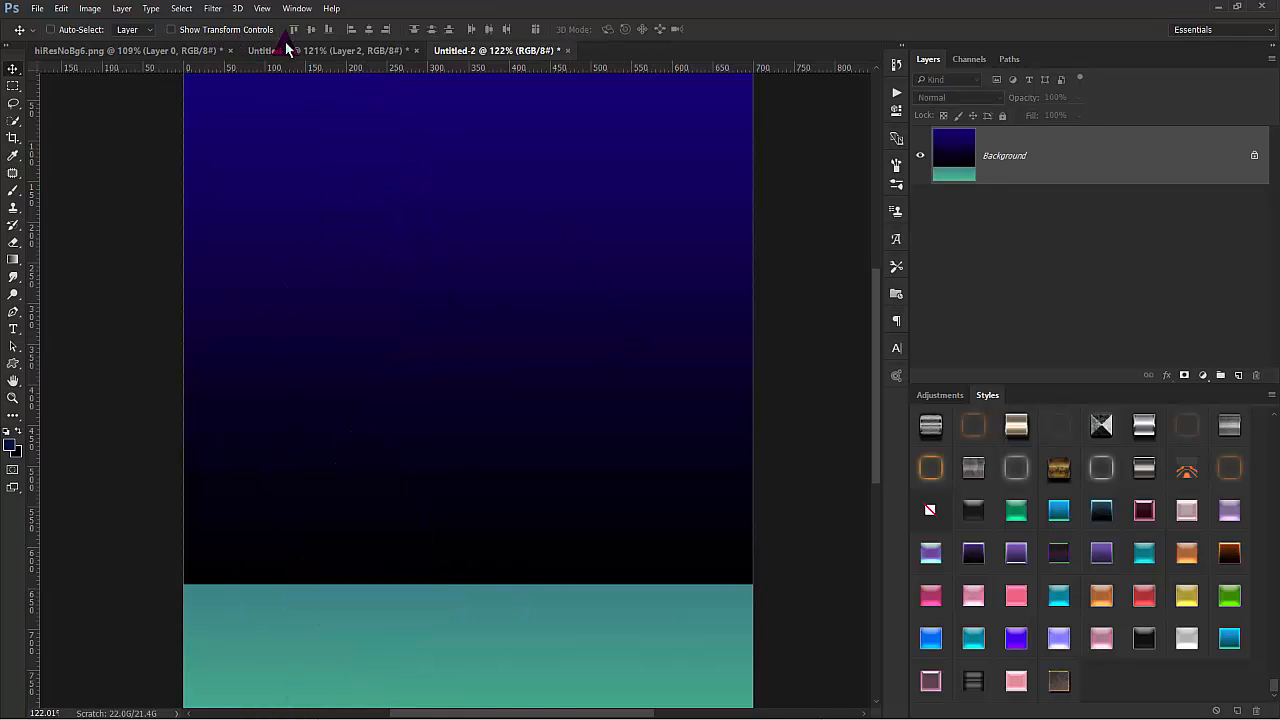
In Untitled-1, load Layer 2's outline as a selection and extend it over the glasses with the Quick Selection tool.
{"action": "left_click", "coordinate": [293, 52]}
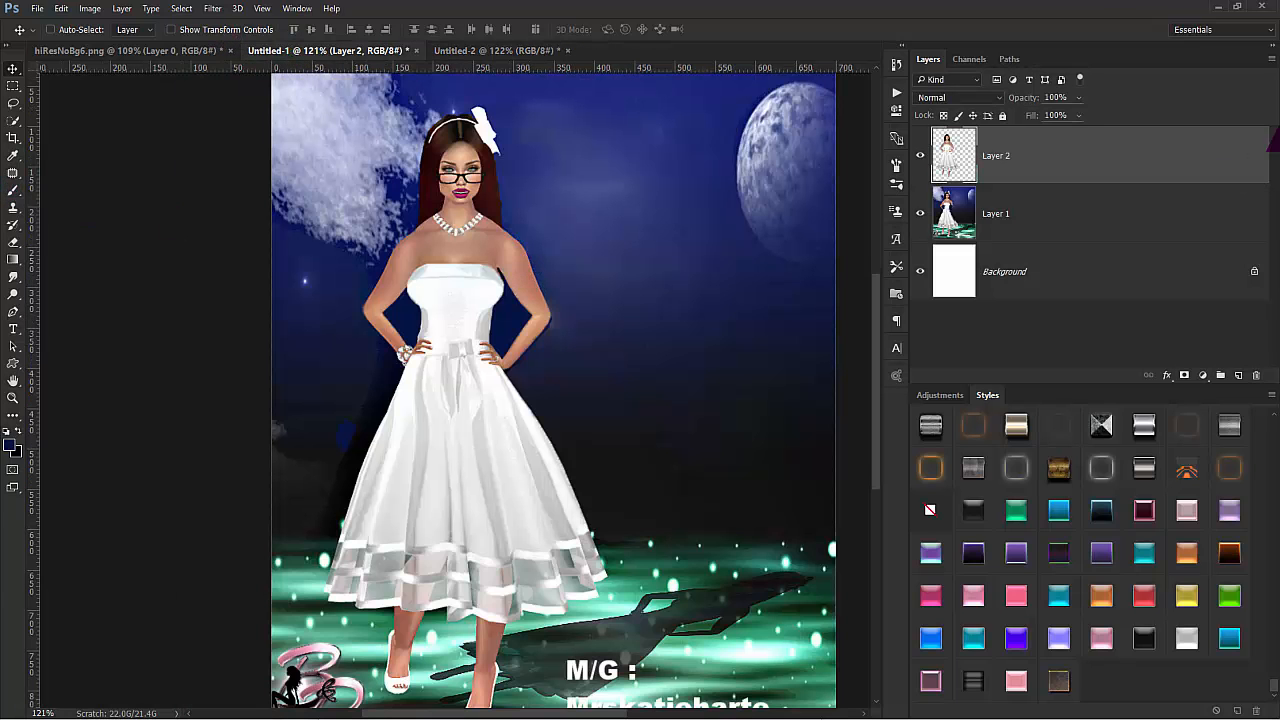
{"action": "left_click", "coordinate": [965, 152], "text": "ctrl"}
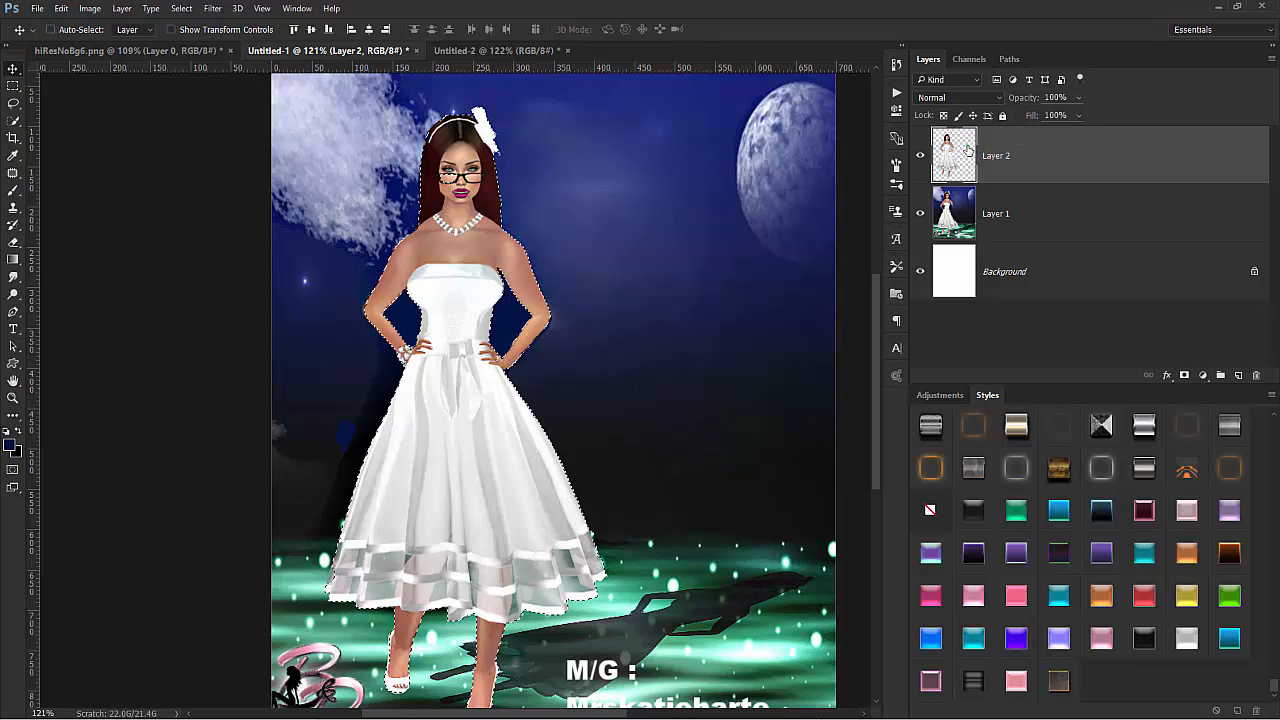
{"action": "left_click", "coordinate": [14, 121]}
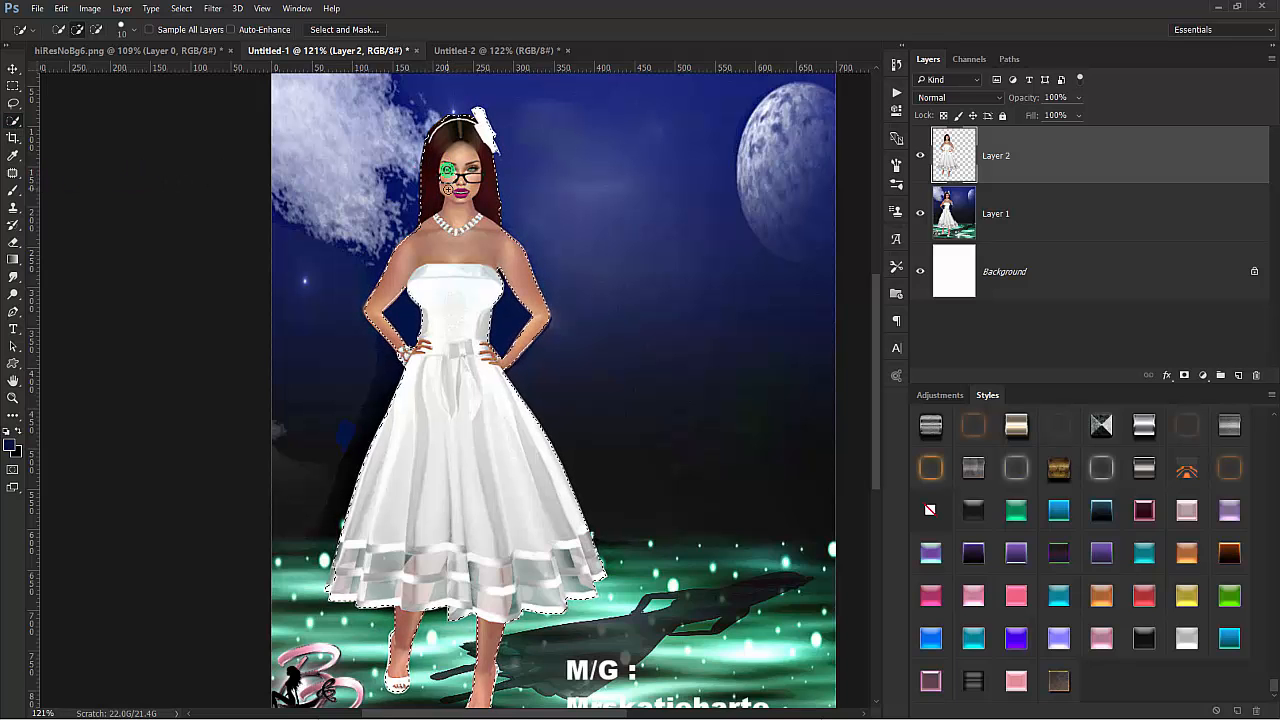
Copy the selected woman from Layer 1 of Untitled-1 and paste her into Untitled-2.
{"action": "left_click", "coordinate": [1097, 211]}
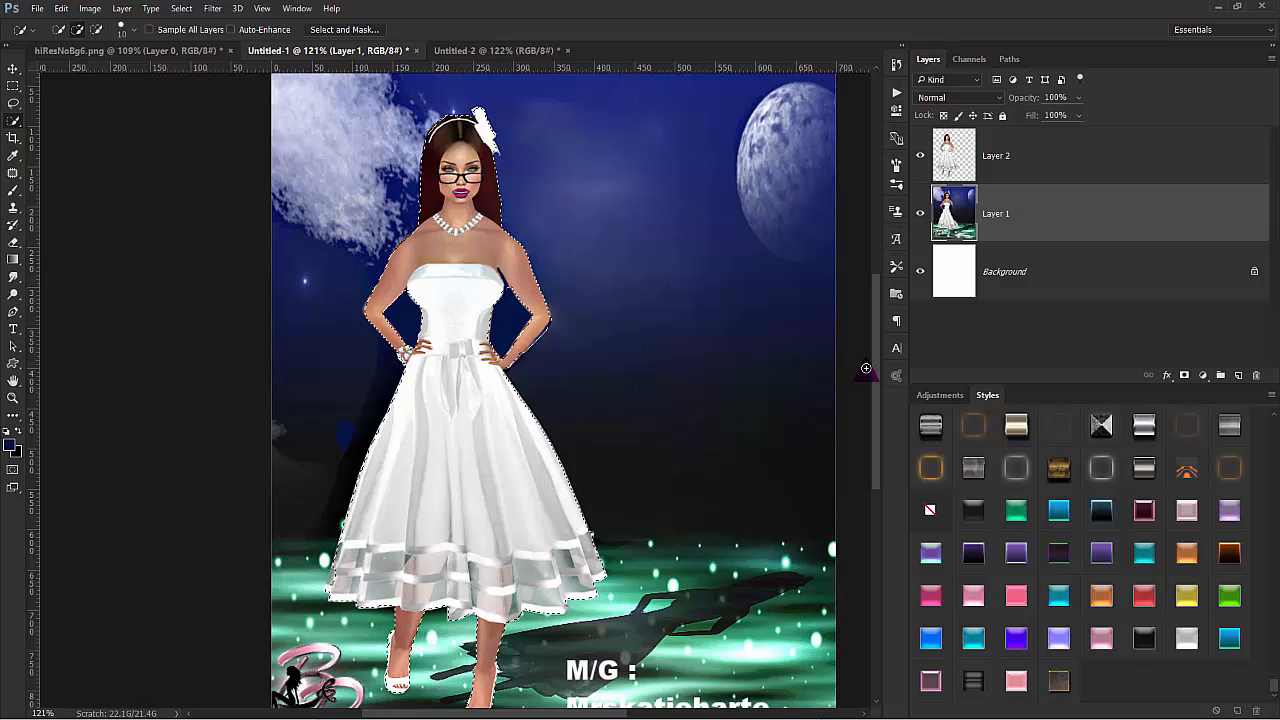
{"action": "left_click", "coordinate": [61, 8]}
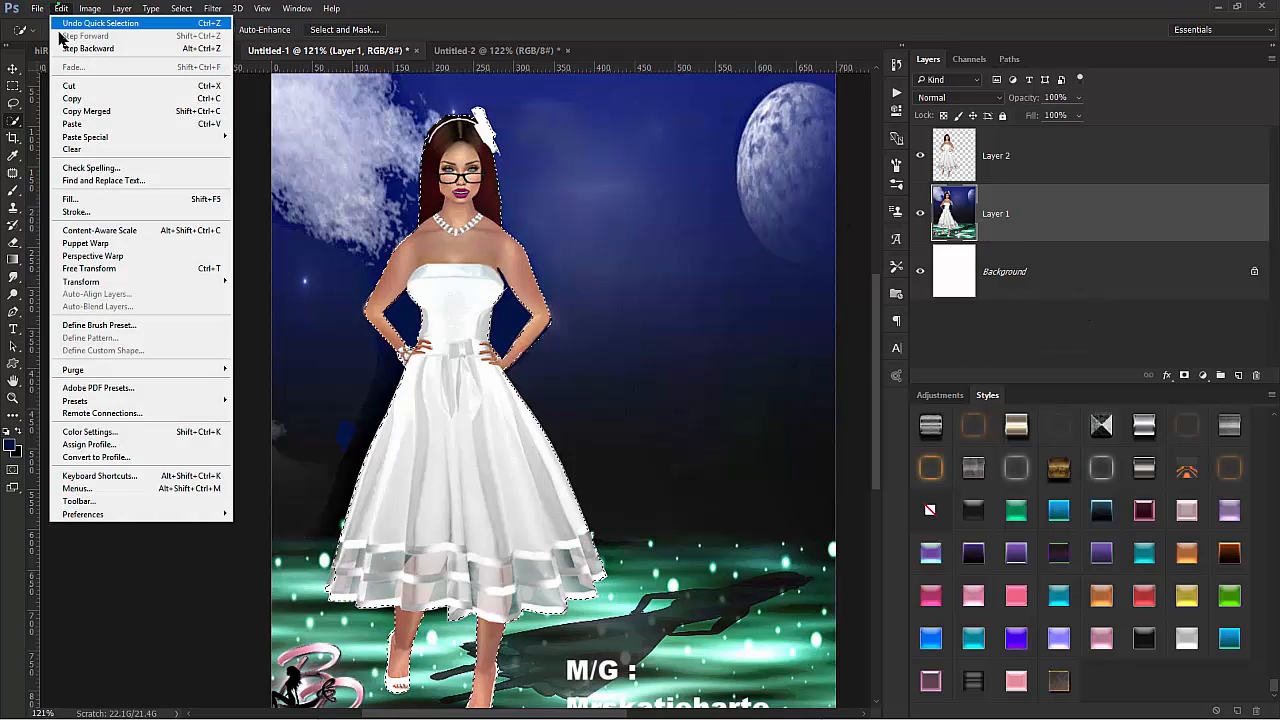
{"action": "left_click", "coordinate": [72, 98]}
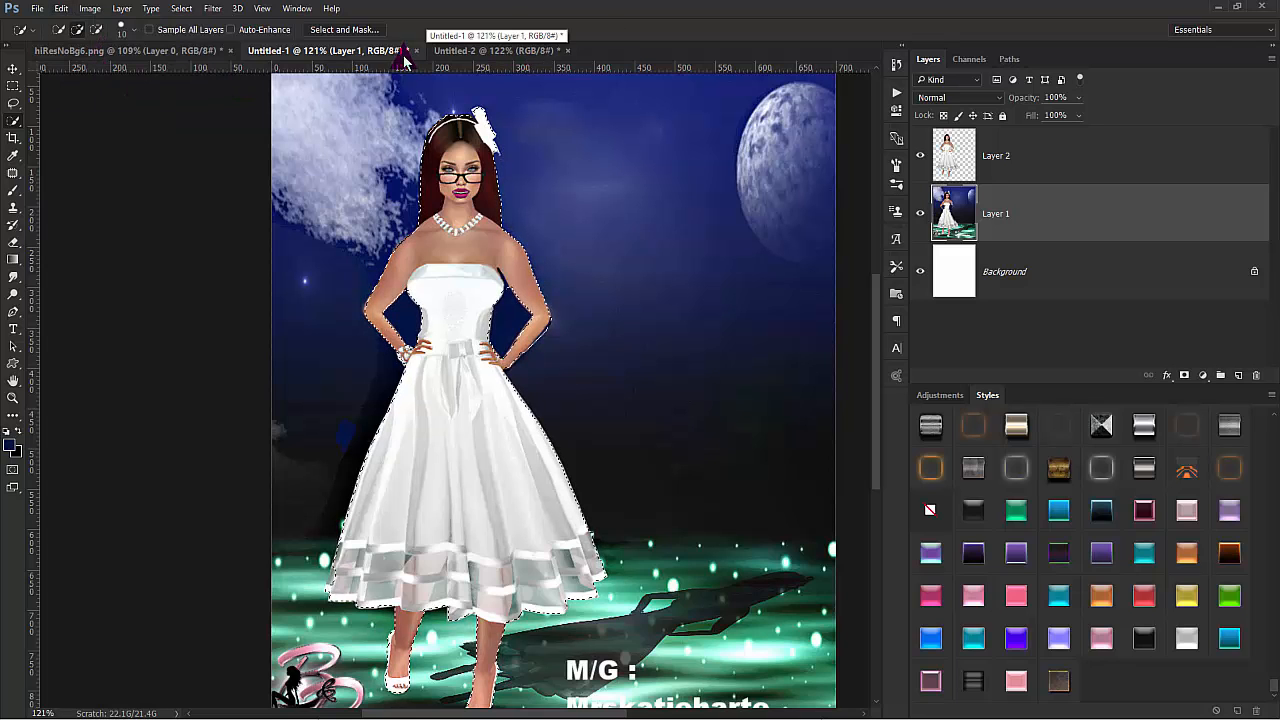
{"action": "left_click", "coordinate": [455, 50]}
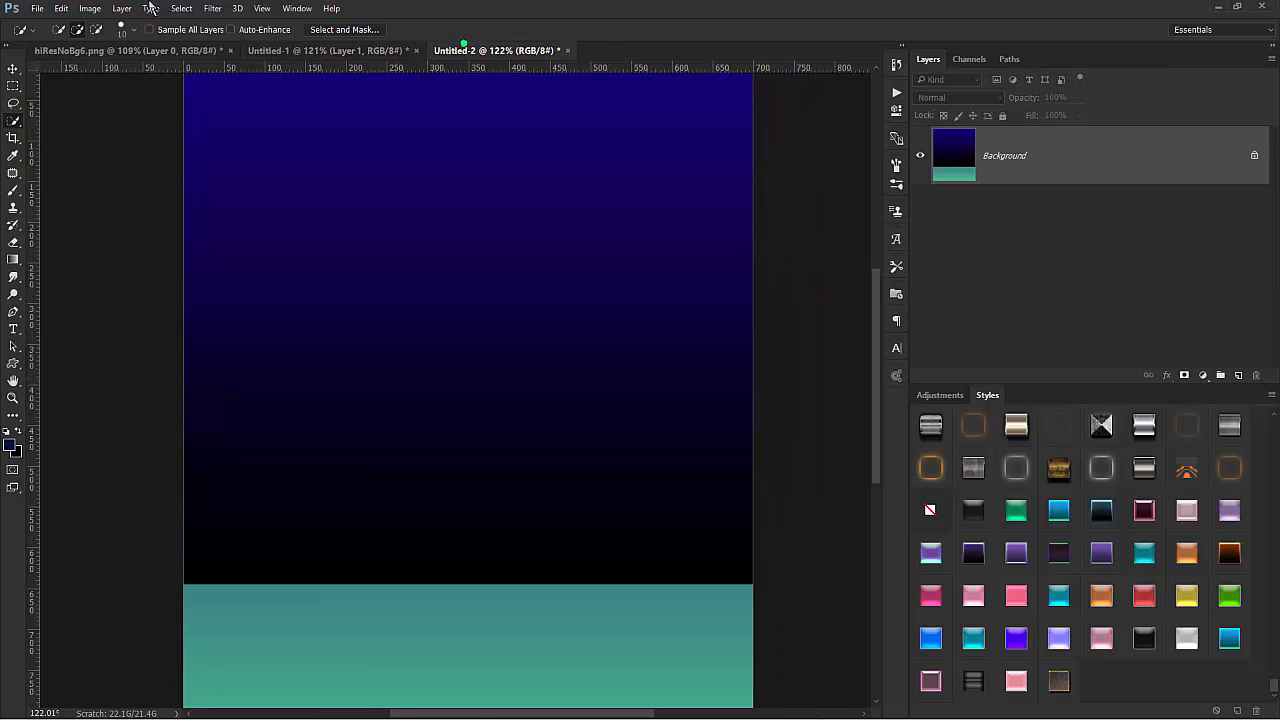
{"action": "key", "text": "ctrl+v"}
Smooth both outer edges of the white skirt with the Smudge tool at brush size 35.
{"action": "left_click", "coordinate": [13, 275]}
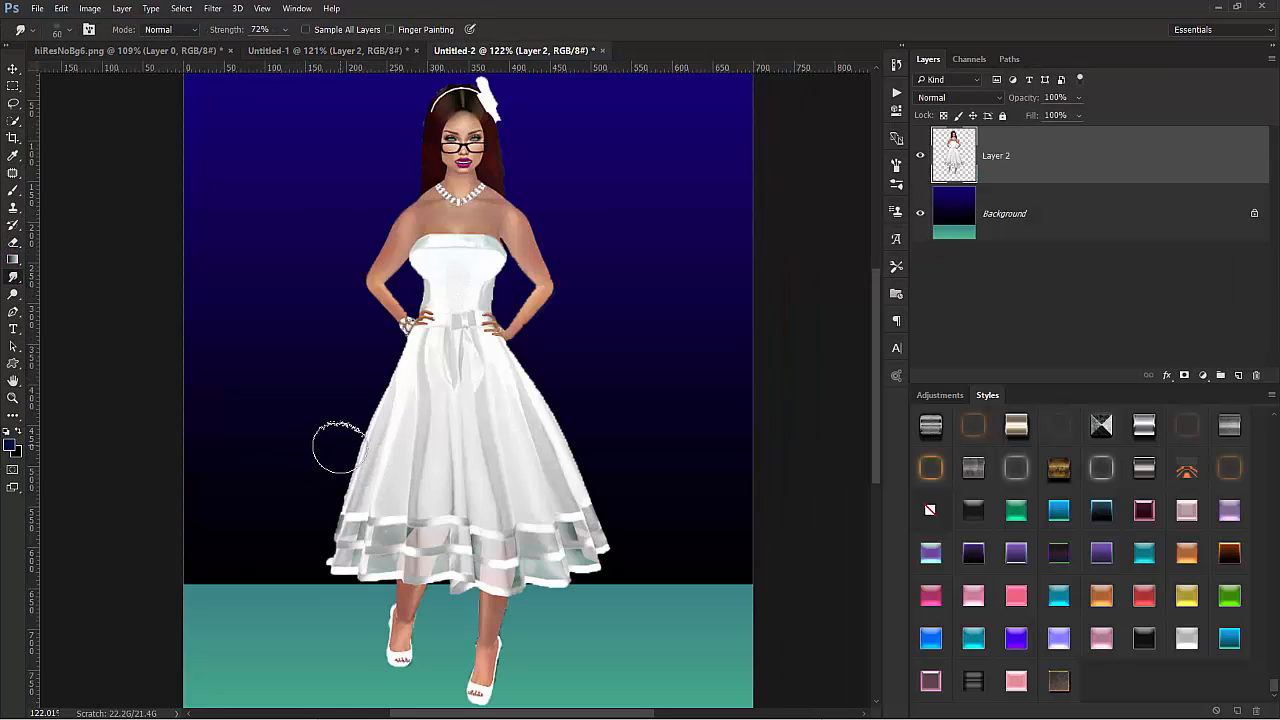
{"action": "key", "text": "bracketleft"}
{"action": "key", "text": "bracketleft"}
{"action": "key", "text": "bracketleft"}
{"action": "mouse_move", "coordinate": [423, 365]}
{"action": "left_mouse_down"}
{"action": "mouse_move", "coordinate": [408, 348]}
{"action": "mouse_move", "coordinate": [390, 370]}
{"action": "mouse_move", "coordinate": [408, 337]}
{"action": "mouse_move", "coordinate": [374, 420]}
{"action": "mouse_move", "coordinate": [380, 409]}
{"action": "left_mouse_up"}
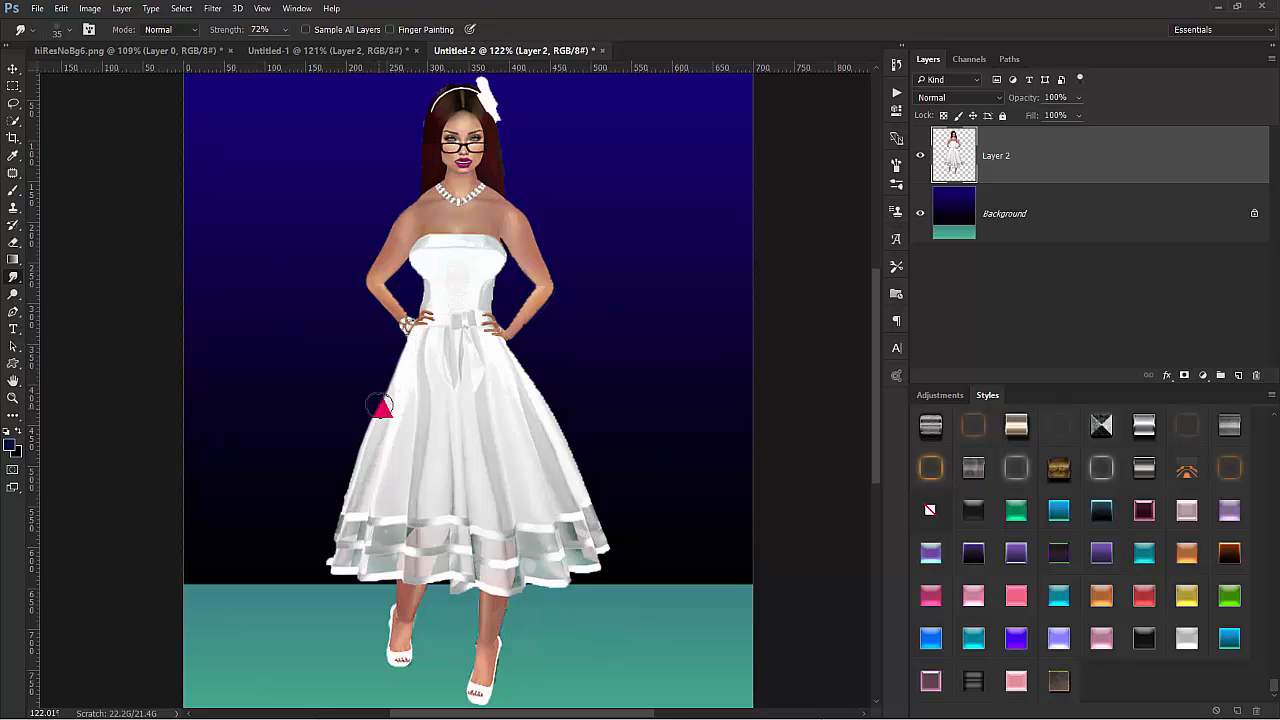
{"action": "left_click_drag", "start_coordinate": [346, 451], "coordinate": [323, 563]}
{"action": "left_click", "coordinate": [549, 386]}
{"action": "mouse_move", "coordinate": [549, 386]}
{"action": "left_mouse_down"}
{"action": "mouse_move", "coordinate": [520, 345]}
{"action": "mouse_move", "coordinate": [588, 512]}
{"action": "mouse_move", "coordinate": [599, 496]}
{"action": "left_mouse_up"}
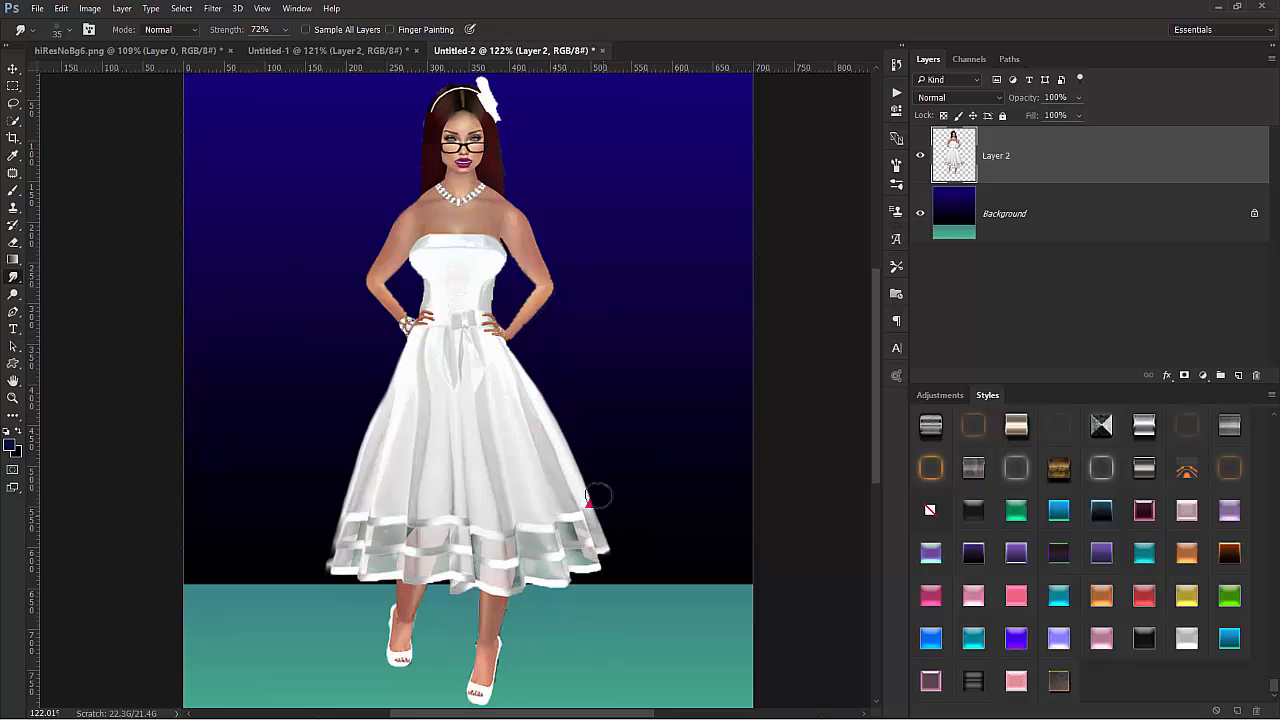
Reduce the Smudge brush to size 15 and smooth the edges of the woman's arms, shoulders and bodice.
{"action": "key", "text": "bracketleft"}
{"action": "left_click", "coordinate": [515, 210]}
{"action": "mouse_move", "coordinate": [397, 232]}
{"action": "left_mouse_down"}
{"action": "mouse_move", "coordinate": [426, 184]}
{"action": "mouse_move", "coordinate": [368, 276]}
{"action": "left_mouse_up"}
{"action": "mouse_move", "coordinate": [394, 319]}
{"action": "left_mouse_down"}
{"action": "mouse_move", "coordinate": [413, 255]}
{"action": "mouse_move", "coordinate": [421, 283]}
{"action": "mouse_move", "coordinate": [440, 243]}
{"action": "mouse_move", "coordinate": [464, 257]}
{"action": "mouse_move", "coordinate": [420, 262]}
{"action": "mouse_move", "coordinate": [420, 244]}
{"action": "mouse_move", "coordinate": [413, 266]}
{"action": "mouse_move", "coordinate": [432, 272]}
{"action": "mouse_move", "coordinate": [431, 295]}
{"action": "mouse_move", "coordinate": [428, 280]}
{"action": "mouse_move", "coordinate": [428, 291]}
{"action": "mouse_move", "coordinate": [500, 258]}
{"action": "left_mouse_up"}
{"action": "mouse_move", "coordinate": [494, 305]}
{"action": "left_mouse_down"}
{"action": "mouse_move", "coordinate": [507, 235]}
{"action": "mouse_move", "coordinate": [540, 272]}
{"action": "mouse_move", "coordinate": [542, 241]}
{"action": "mouse_move", "coordinate": [506, 198]}
{"action": "mouse_move", "coordinate": [551, 279]}
{"action": "mouse_move", "coordinate": [523, 334]}
{"action": "mouse_move", "coordinate": [545, 318]}
{"action": "mouse_move", "coordinate": [551, 300]}
{"action": "mouse_move", "coordinate": [534, 302]}
{"action": "mouse_move", "coordinate": [513, 342]}
{"action": "mouse_move", "coordinate": [541, 287]}
{"action": "mouse_move", "coordinate": [511, 248]}
{"action": "left_mouse_up"}
{"action": "left_click_drag", "start_coordinate": [473, 663], "coordinate": [467, 681]}
{"action": "mouse_move", "coordinate": [501, 289]}
{"action": "left_mouse_down"}
{"action": "mouse_move", "coordinate": [524, 266]}
{"action": "mouse_move", "coordinate": [513, 235]}
{"action": "mouse_move", "coordinate": [541, 262]}
{"action": "mouse_move", "coordinate": [532, 250]}
{"action": "mouse_move", "coordinate": [783, 281]}
{"action": "mouse_move", "coordinate": [769, 302]}
{"action": "mouse_move", "coordinate": [763, 289]}
{"action": "mouse_move", "coordinate": [513, 250]}
{"action": "left_mouse_up"}
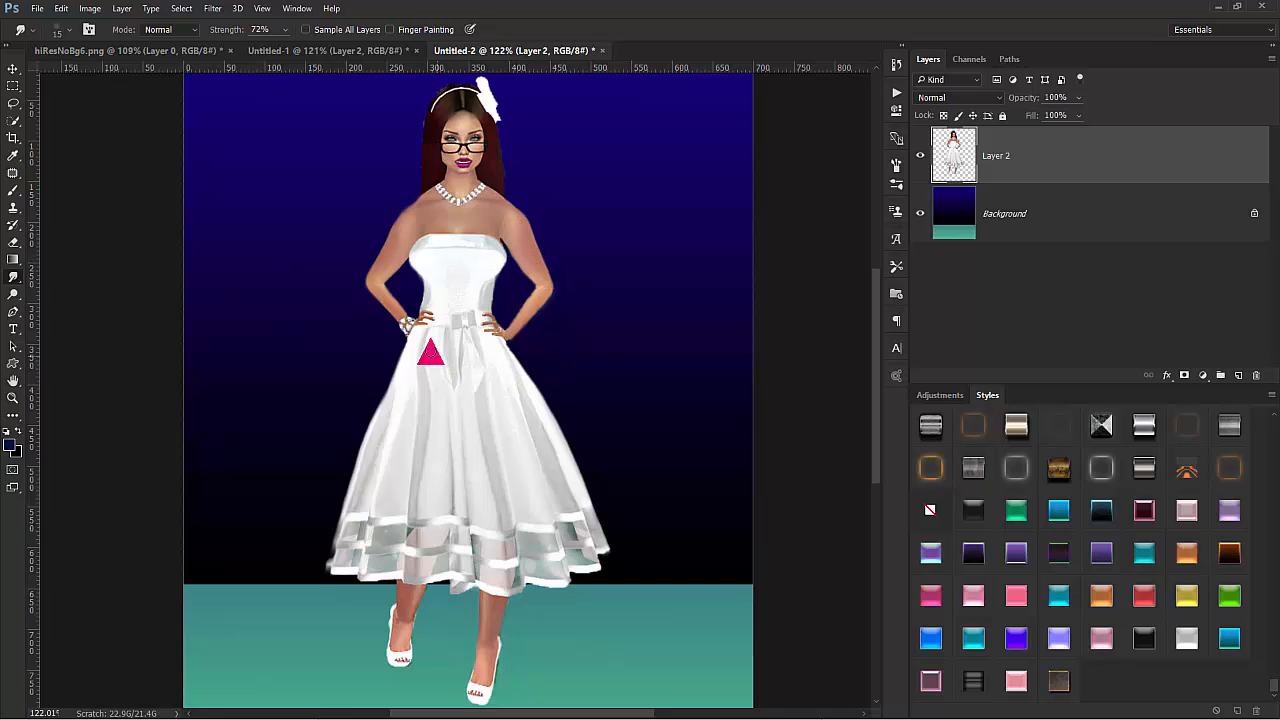
{"action": "mouse_move", "coordinate": [431, 351]}
{"action": "left_mouse_down"}
{"action": "mouse_move", "coordinate": [472, 361]}
{"action": "mouse_move", "coordinate": [466, 255]}
{"action": "mouse_move", "coordinate": [427, 193]}
{"action": "mouse_move", "coordinate": [480, 190]}
{"action": "left_mouse_up"}
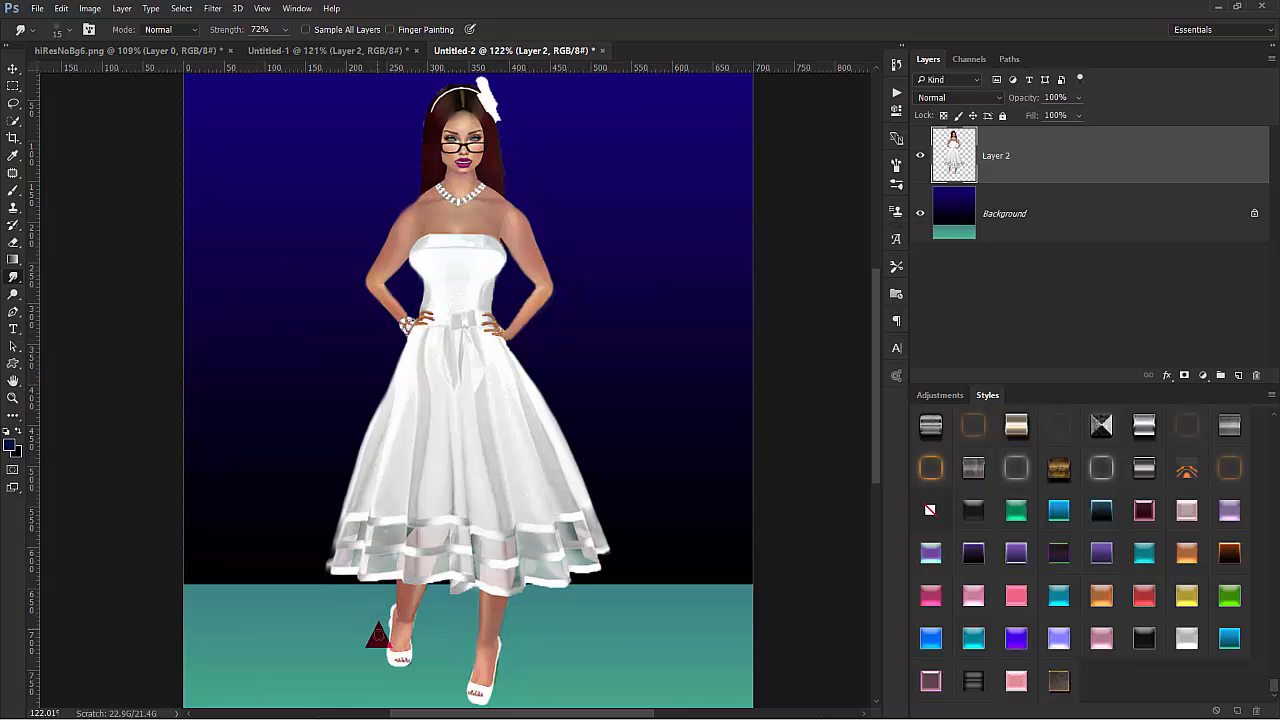
Smudge the edges around the white shoes, the legs and the skirt's lower hem.
{"action": "mouse_move", "coordinate": [371, 628]}
{"action": "left_mouse_down"}
{"action": "mouse_move", "coordinate": [403, 599]}
{"action": "mouse_move", "coordinate": [385, 611]}
{"action": "mouse_move", "coordinate": [390, 664]}
{"action": "mouse_move", "coordinate": [417, 646]}
{"action": "mouse_move", "coordinate": [422, 607]}
{"action": "mouse_move", "coordinate": [417, 672]}
{"action": "left_mouse_up"}
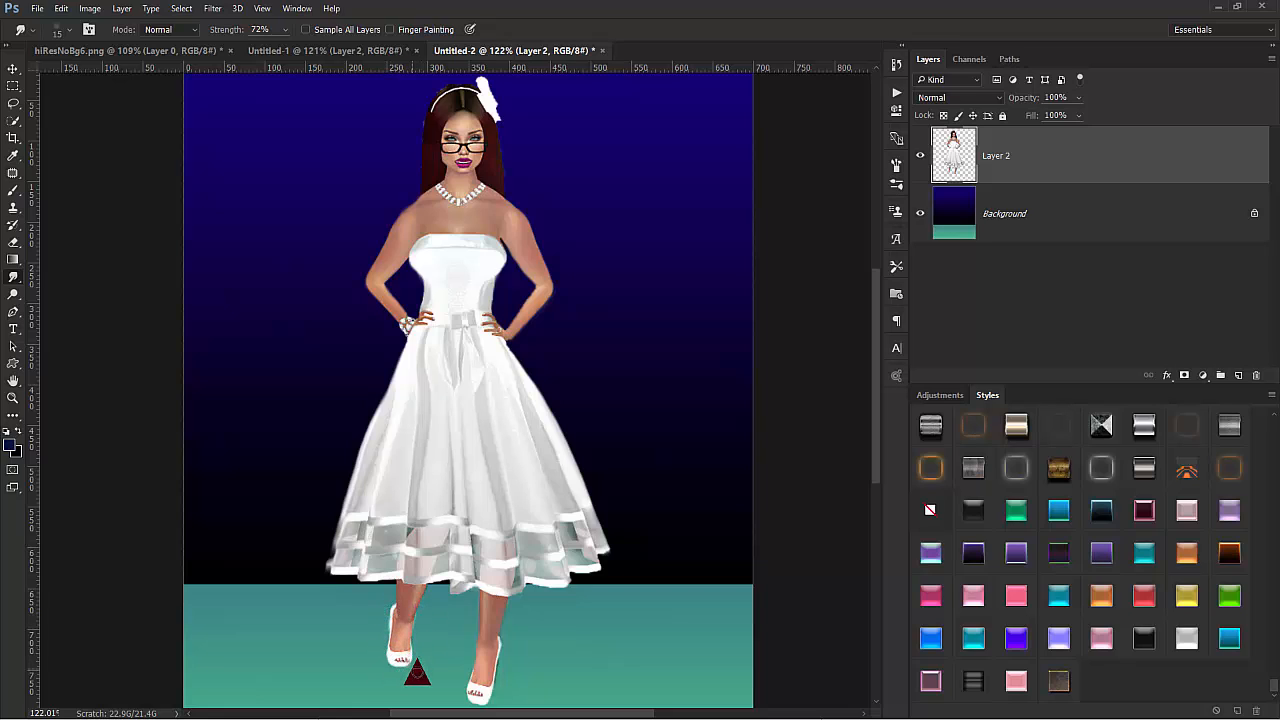
{"action": "mouse_move", "coordinate": [490, 689]}
{"action": "left_mouse_down"}
{"action": "mouse_move", "coordinate": [473, 663]}
{"action": "mouse_move", "coordinate": [472, 708]}
{"action": "mouse_move", "coordinate": [506, 686]}
{"action": "left_mouse_up"}
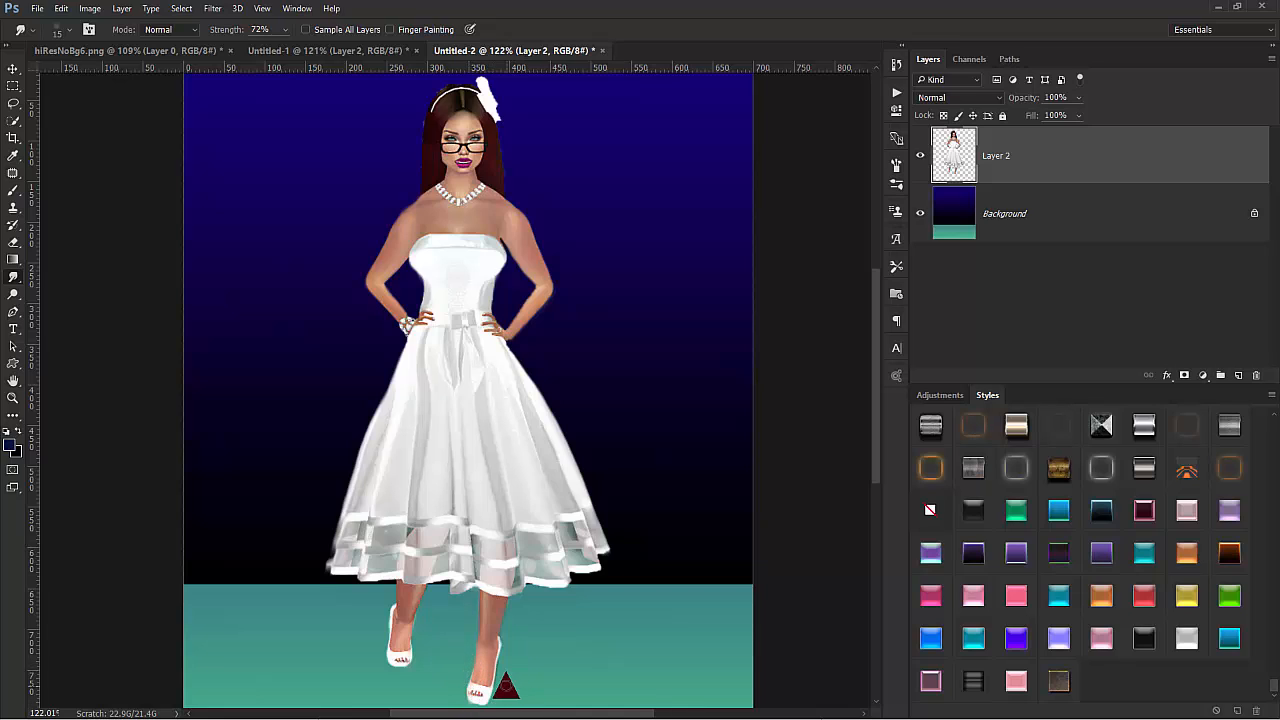
{"action": "mouse_move", "coordinate": [414, 677]}
{"action": "left_mouse_down"}
{"action": "mouse_move", "coordinate": [404, 624]}
{"action": "mouse_move", "coordinate": [424, 583]}
{"action": "mouse_move", "coordinate": [437, 590]}
{"action": "mouse_move", "coordinate": [414, 621]}
{"action": "mouse_move", "coordinate": [423, 596]}
{"action": "mouse_move", "coordinate": [395, 585]}
{"action": "mouse_move", "coordinate": [562, 632]}
{"action": "mouse_move", "coordinate": [518, 606]}
{"action": "mouse_move", "coordinate": [425, 604]}
{"action": "mouse_move", "coordinate": [469, 586]}
{"action": "mouse_move", "coordinate": [485, 618]}
{"action": "mouse_move", "coordinate": [512, 587]}
{"action": "left_mouse_up"}
{"action": "scroll", "coordinate": [876, 366], "scroll_direction": "down", "scroll_amount": 2}
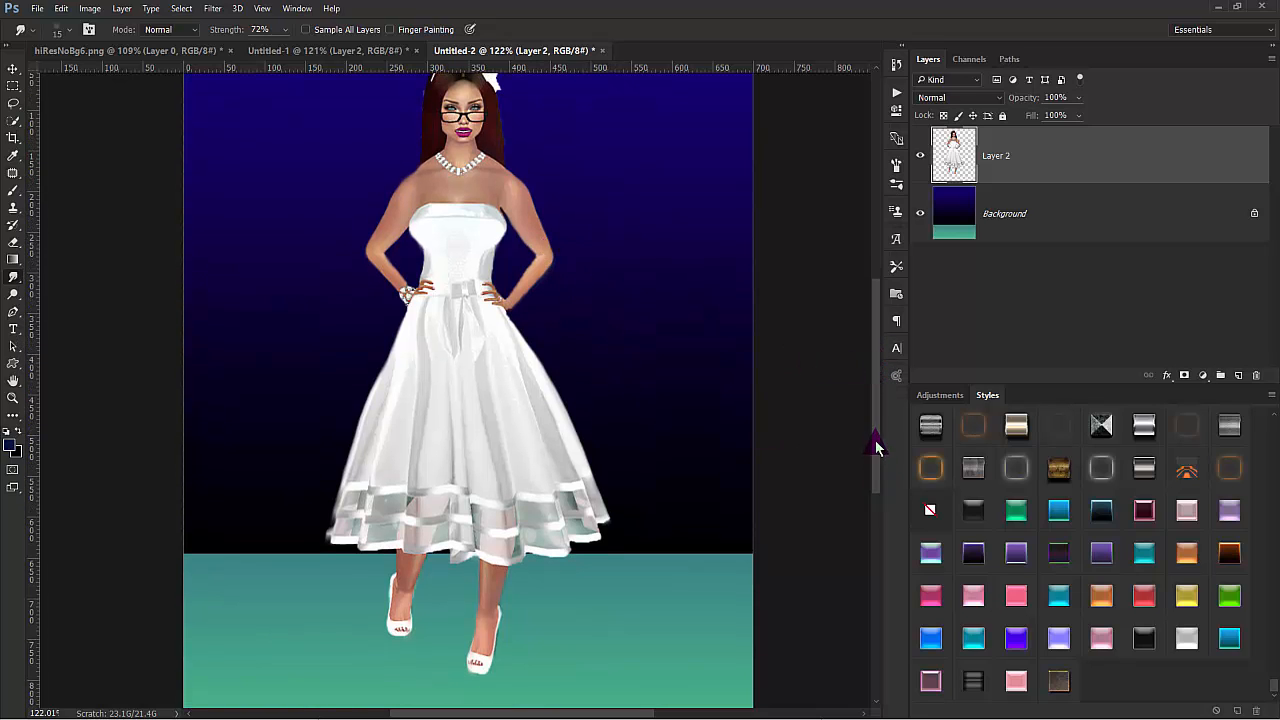
{"action": "left_click_drag", "start_coordinate": [494, 553], "coordinate": [410, 617]}
Smudge around the woman's hair and face, undoing the stray stroke beside the glasses.
{"action": "left_click_drag", "start_coordinate": [875, 456], "coordinate": [875, 441]}
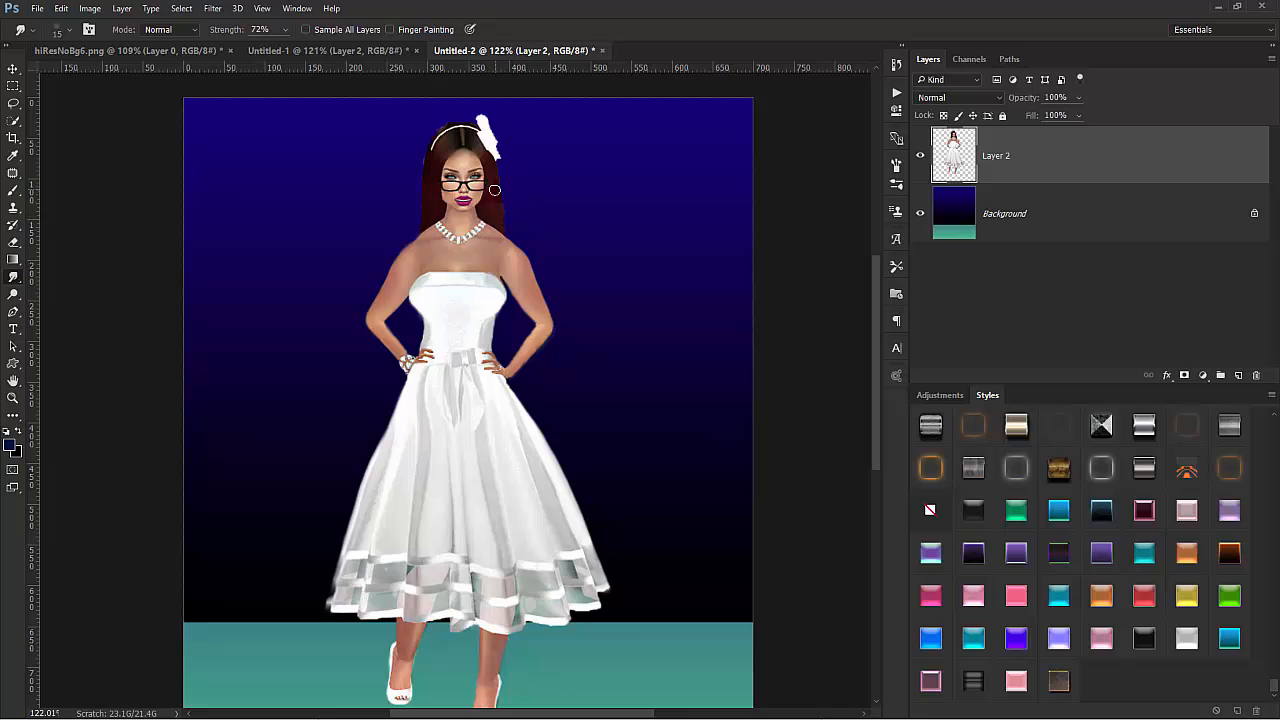
{"action": "left_click_drag", "start_coordinate": [492, 190], "coordinate": [470, 186]}
{"action": "key", "text": "ctrl+z"}
{"action": "scroll", "coordinate": [875, 347], "scroll_direction": "up", "scroll_amount": 2}
{"action": "left_click_drag", "start_coordinate": [458, 236], "coordinate": [446, 226]}
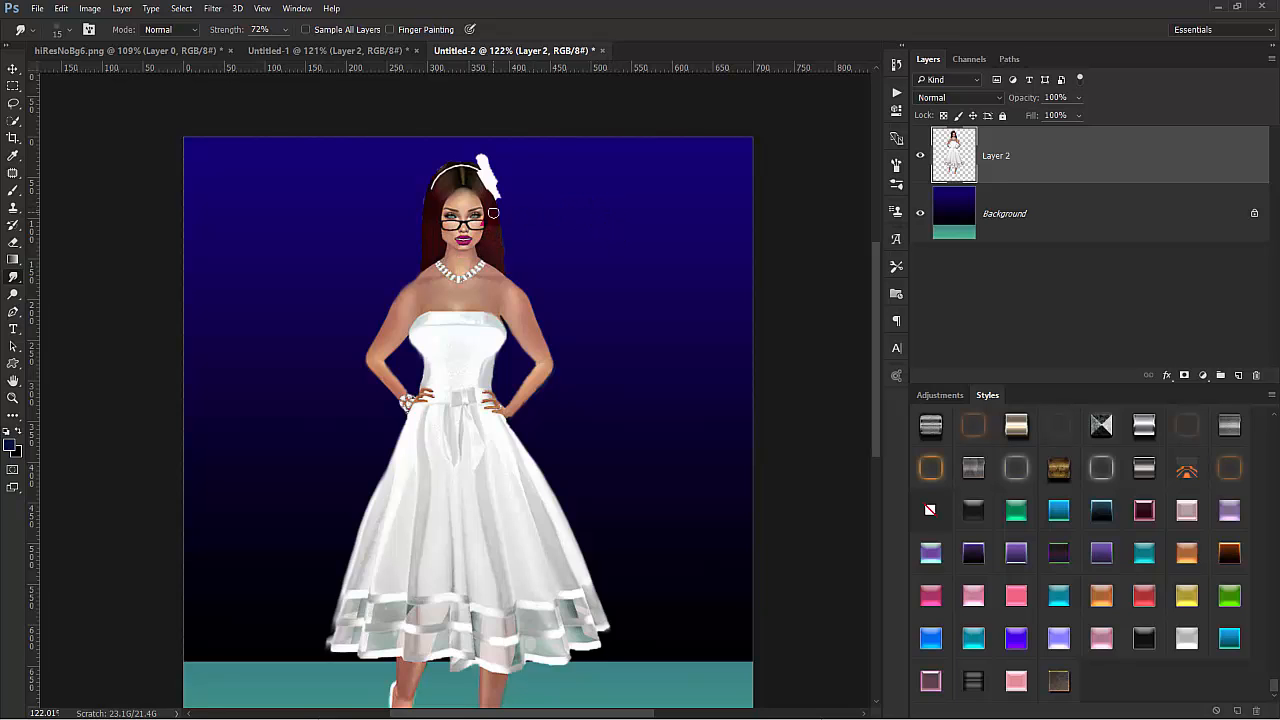
{"action": "left_click_drag", "start_coordinate": [452, 200], "coordinate": [468, 194]}
Check the reference artwork in Firefox, scale the woman in Untitled-2 to about 75%, and place her left of centre with her feet on the green area.
{"action": "key", "text": "super"}
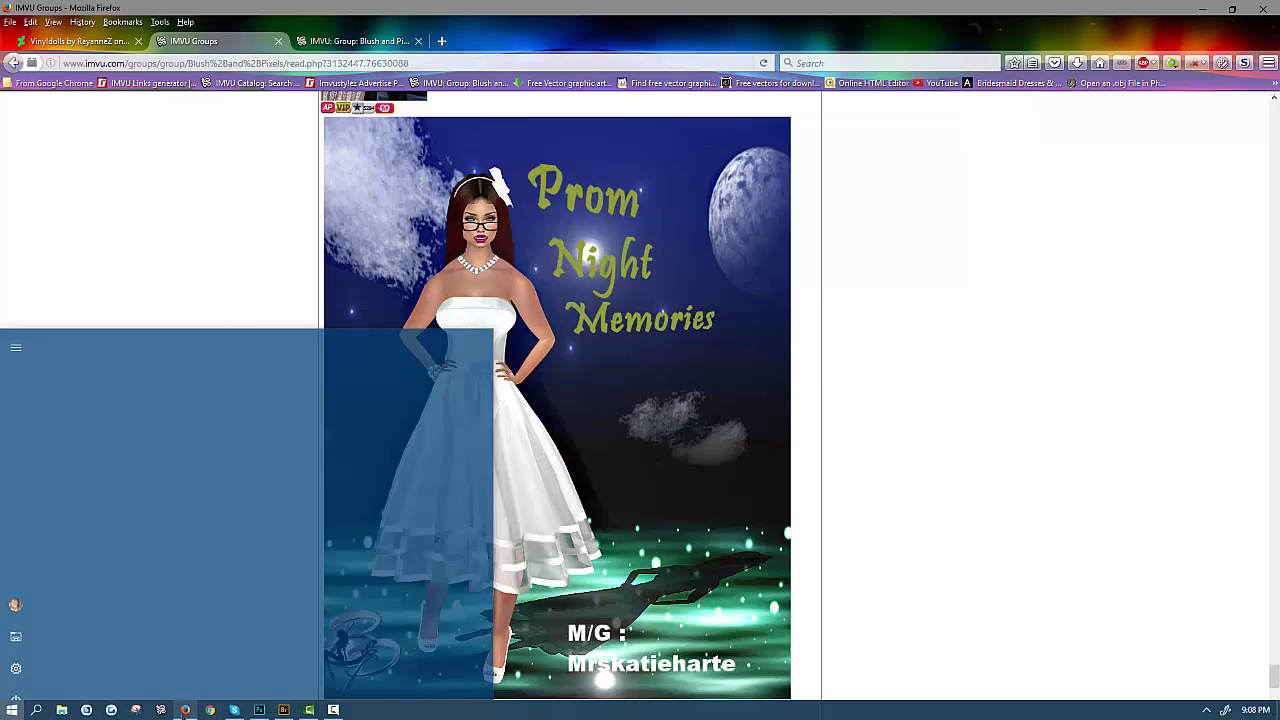
{"action": "left_click", "coordinate": [185, 710]}
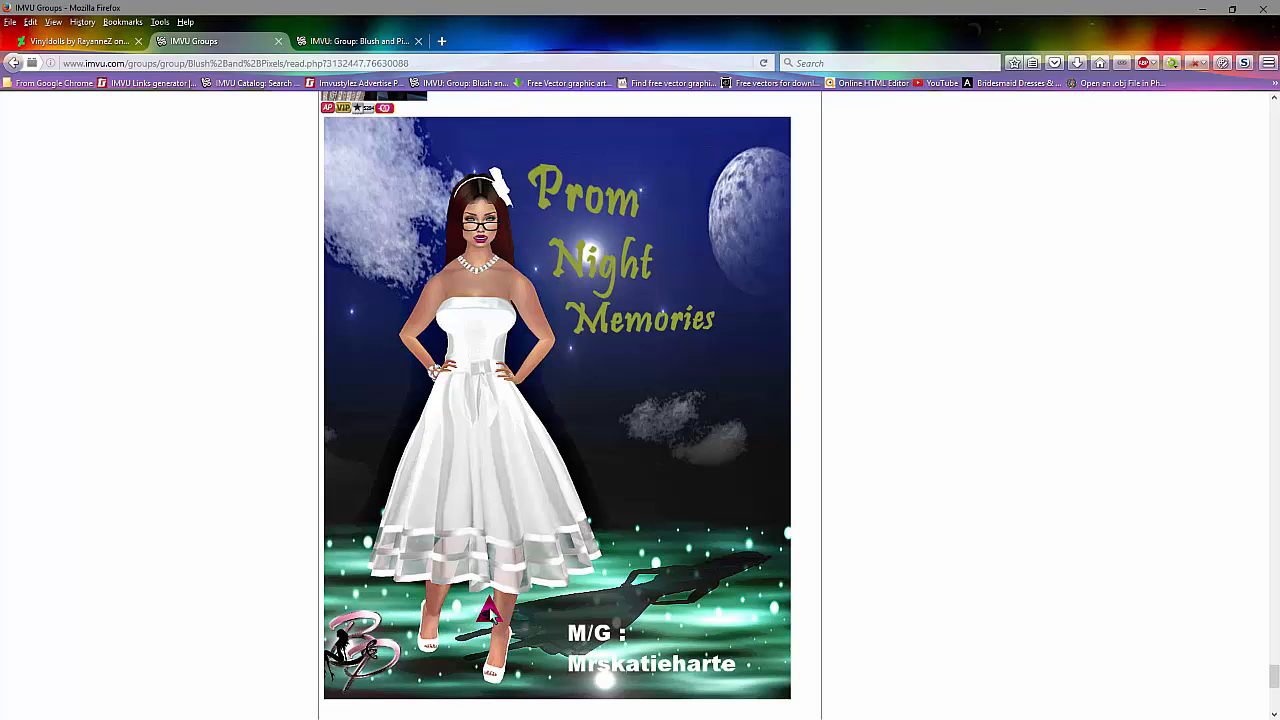
{"action": "left_click", "coordinate": [1217, 9]}
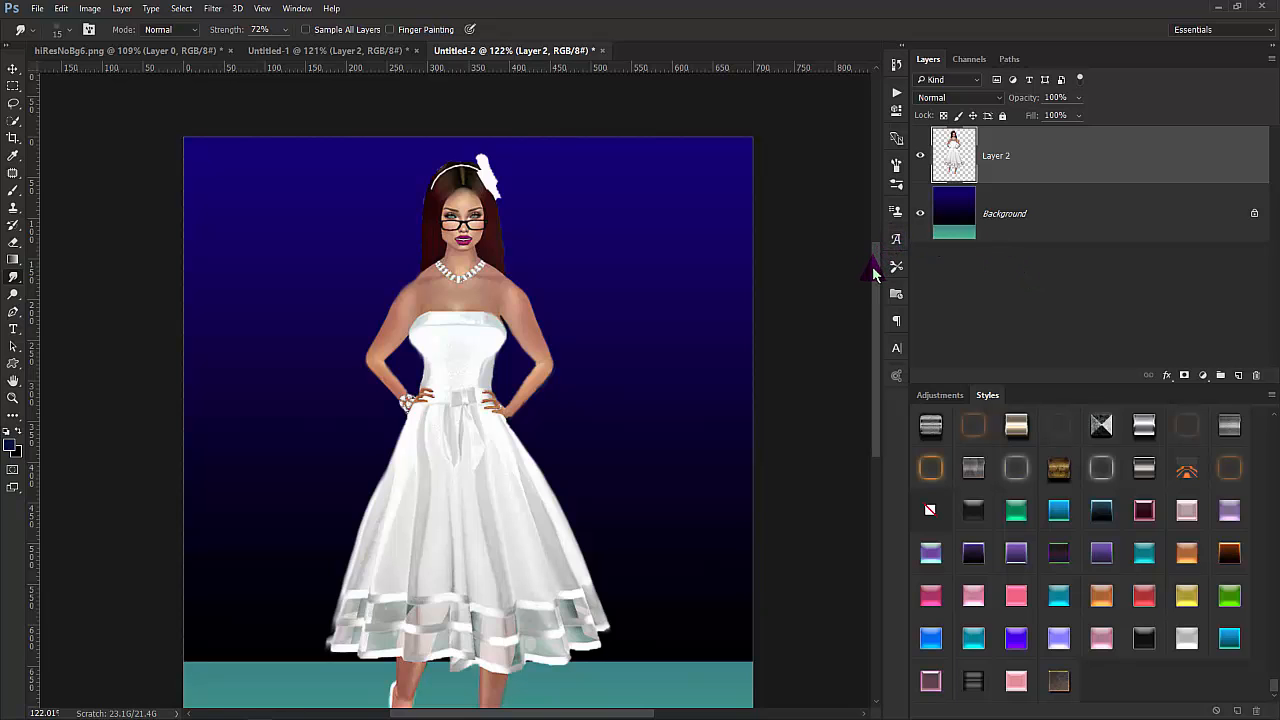
{"action": "left_click_drag", "start_coordinate": [875, 335], "coordinate": [875, 385]}
{"action": "key", "text": "ctrl+t"}
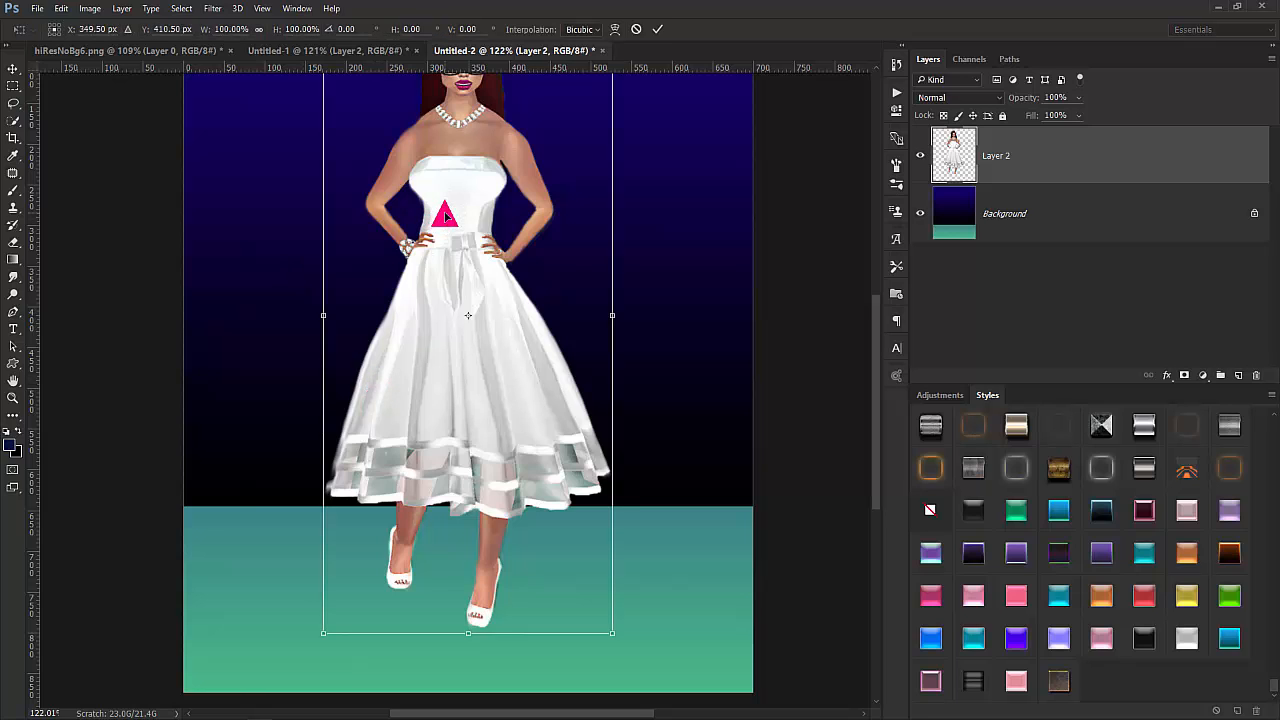
{"action": "left_click_drag", "start_coordinate": [446, 217], "coordinate": [339, 294]}
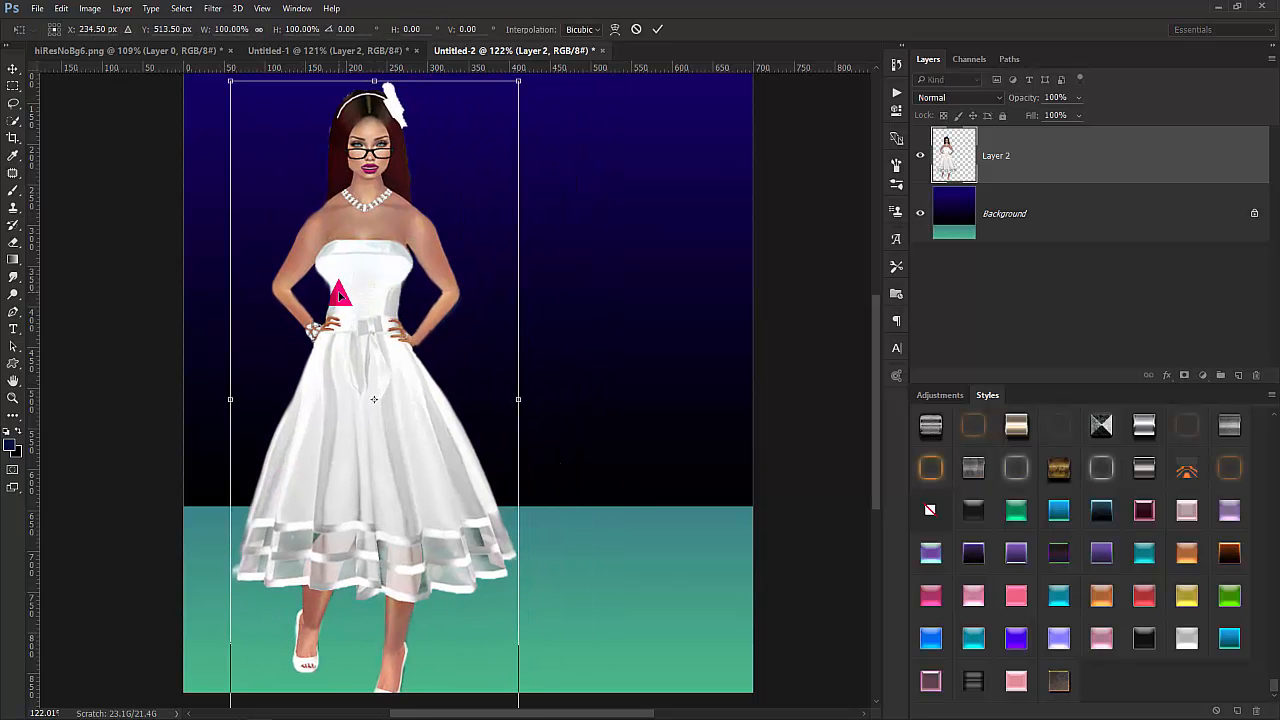
{"action": "scroll", "coordinate": [517, 194], "scroll_direction": "down", "scroll_amount": 2}
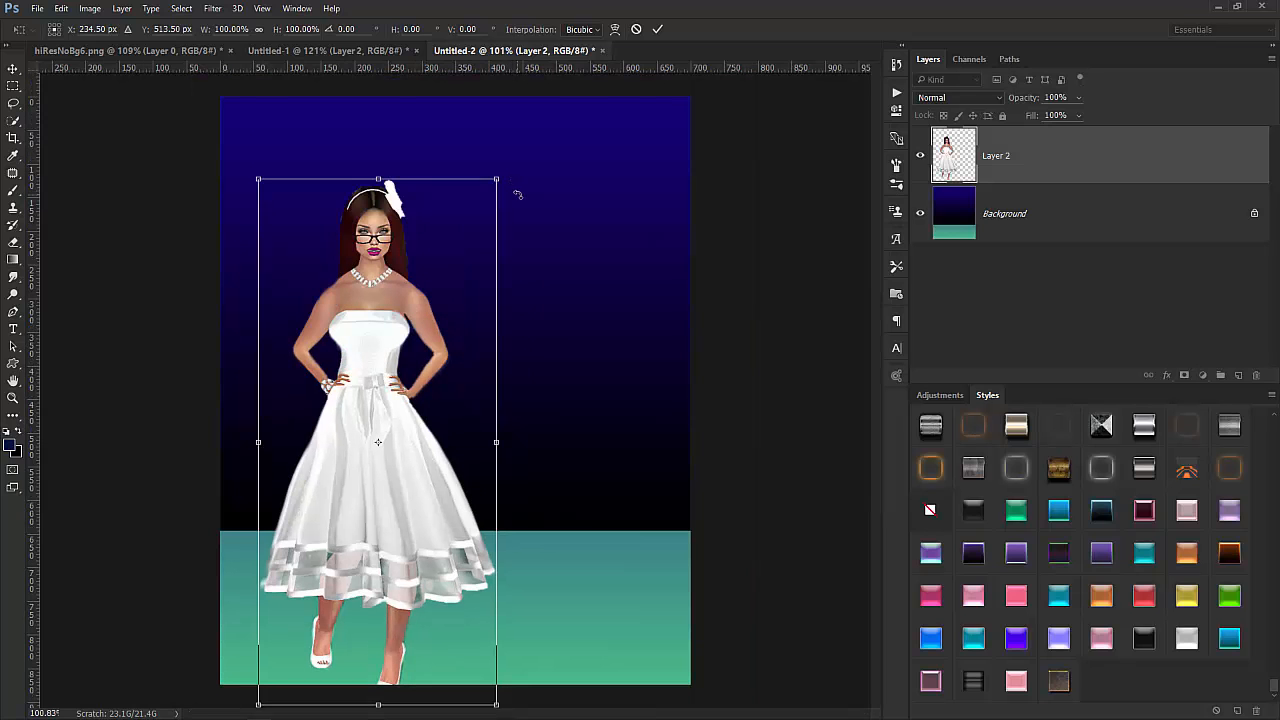
{"action": "left_click_drag", "start_coordinate": [496, 178], "coordinate": [437, 299]}
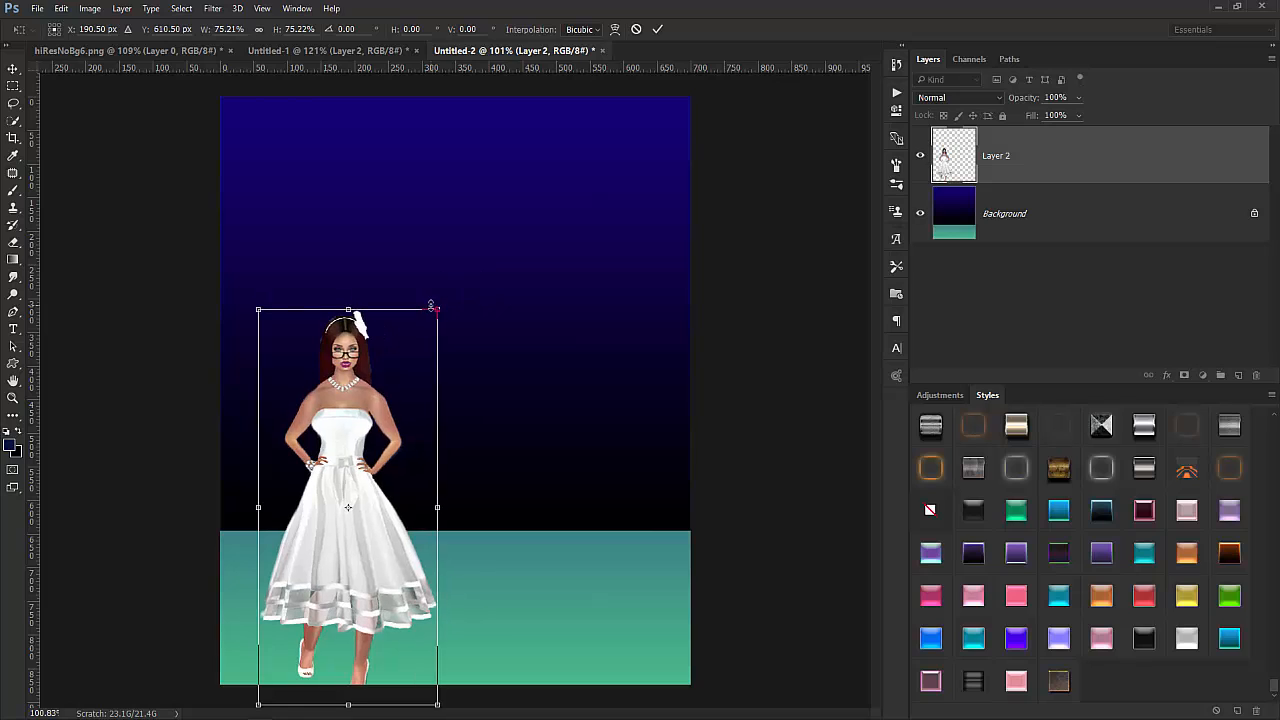
{"action": "left_click_drag", "start_coordinate": [386, 545], "coordinate": [405, 483]}
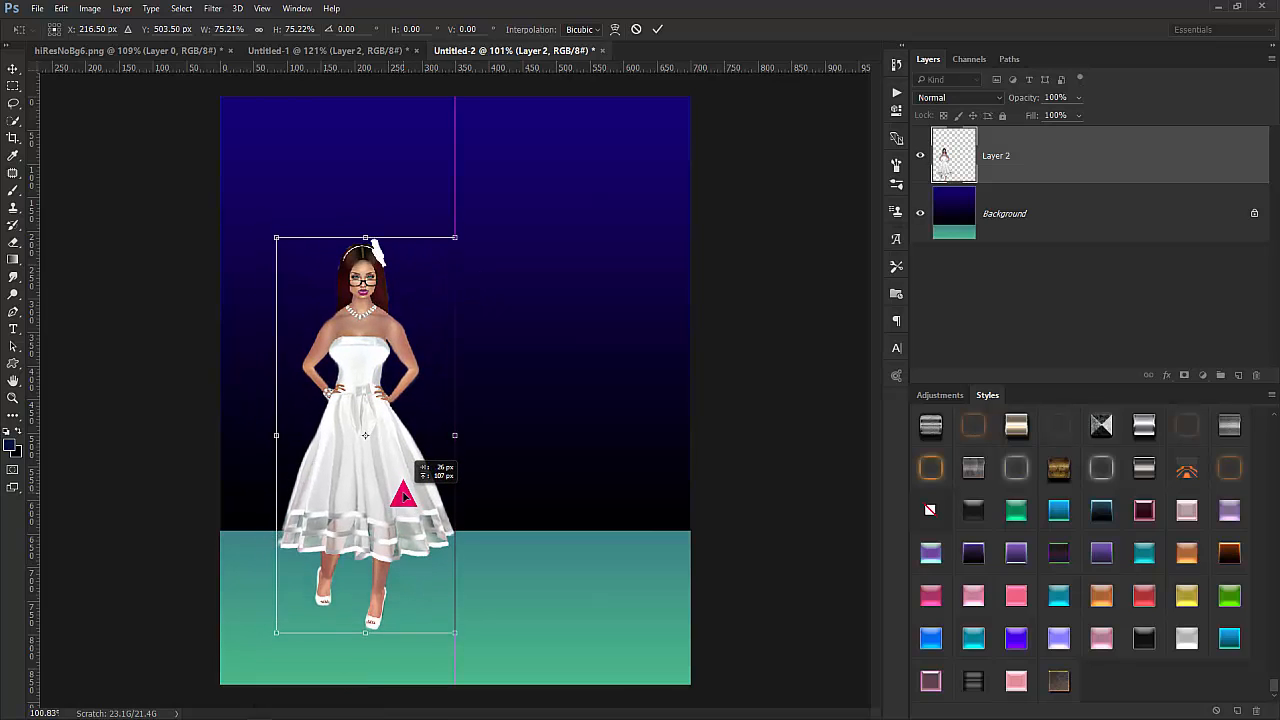
{"action": "left_click", "coordinate": [656, 30]}
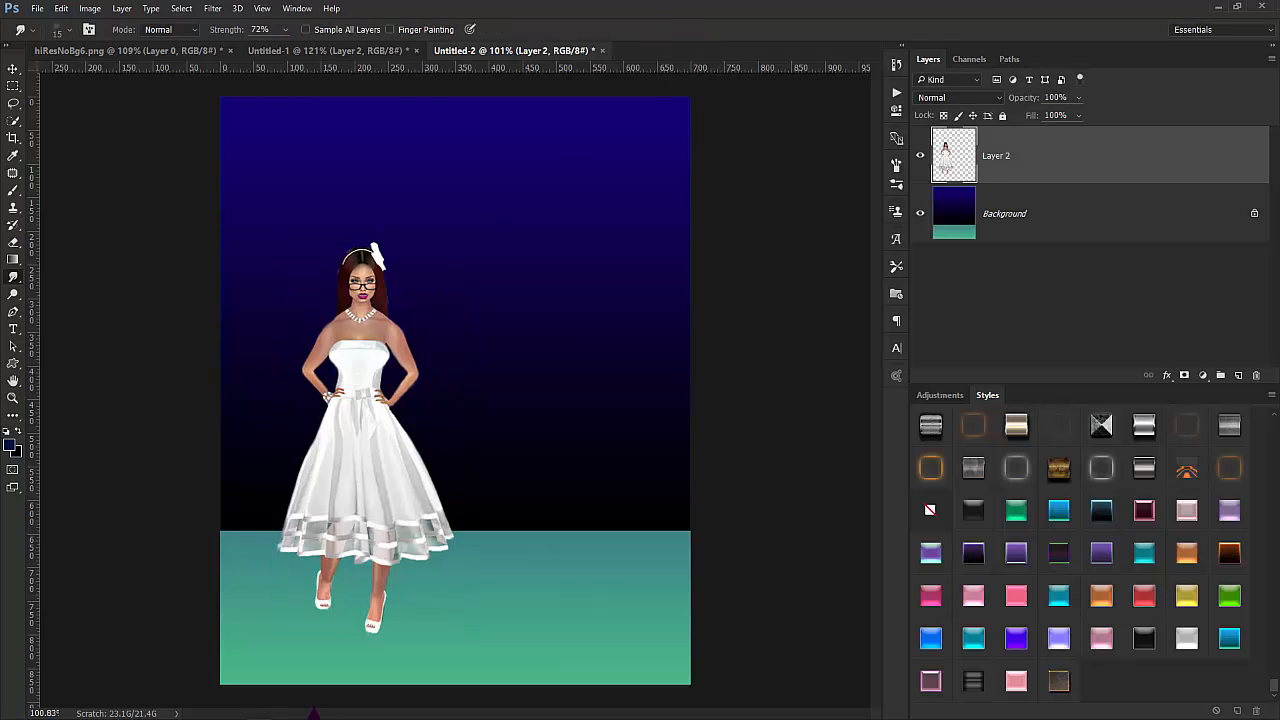
Check the reference artwork in Firefox, and start a text layer beside the woman's head in teal #409587 sampled from the floor.
{"action": "key", "text": "super"}
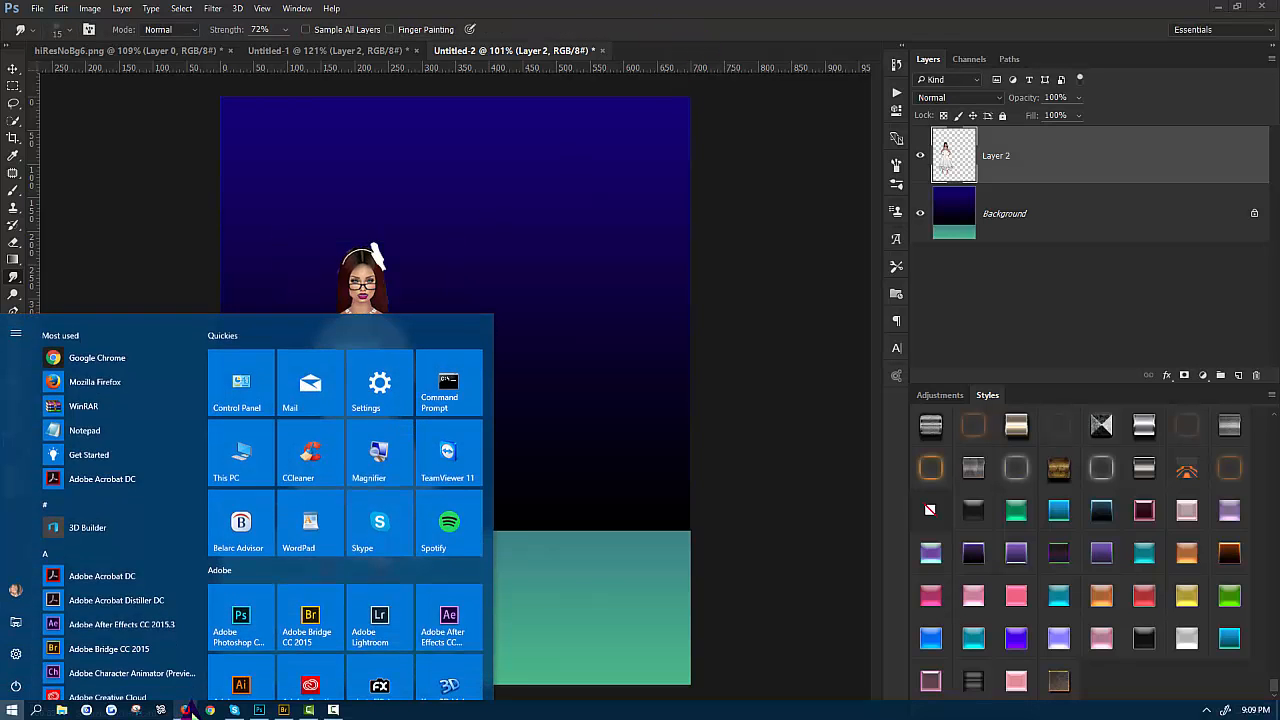
{"action": "left_click", "coordinate": [196, 710]}
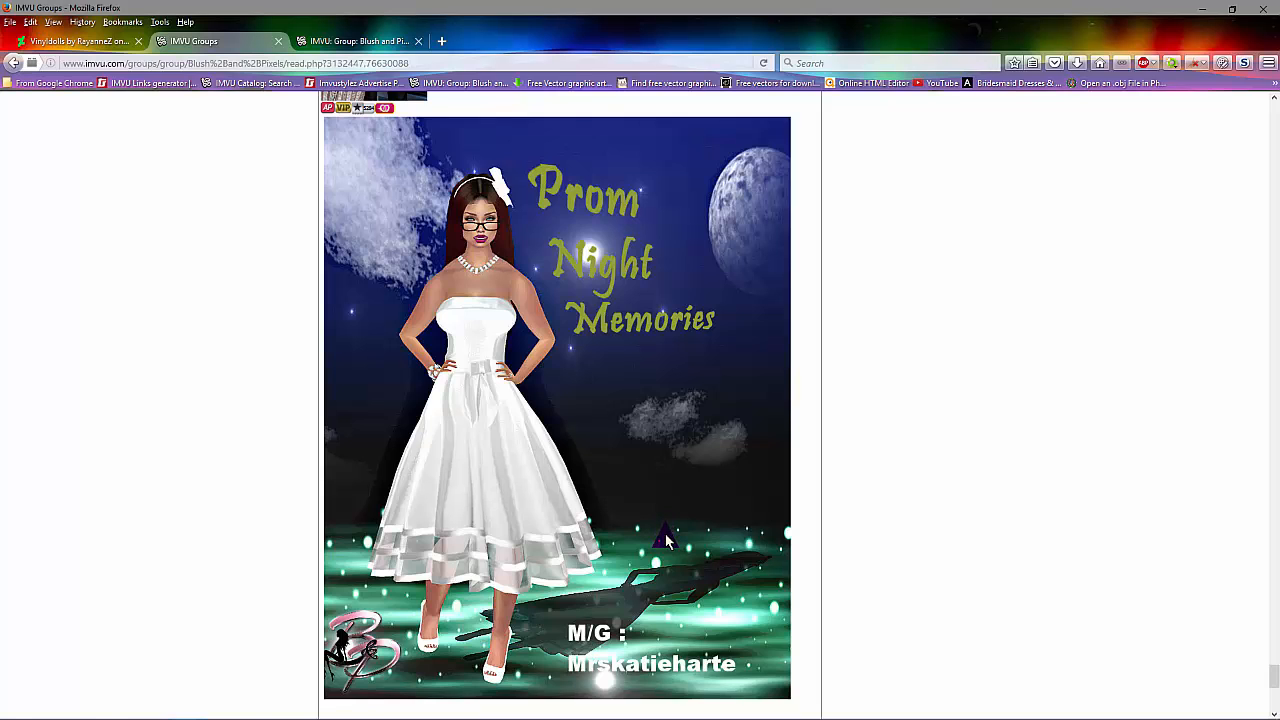
{"action": "left_click", "coordinate": [259, 709]}
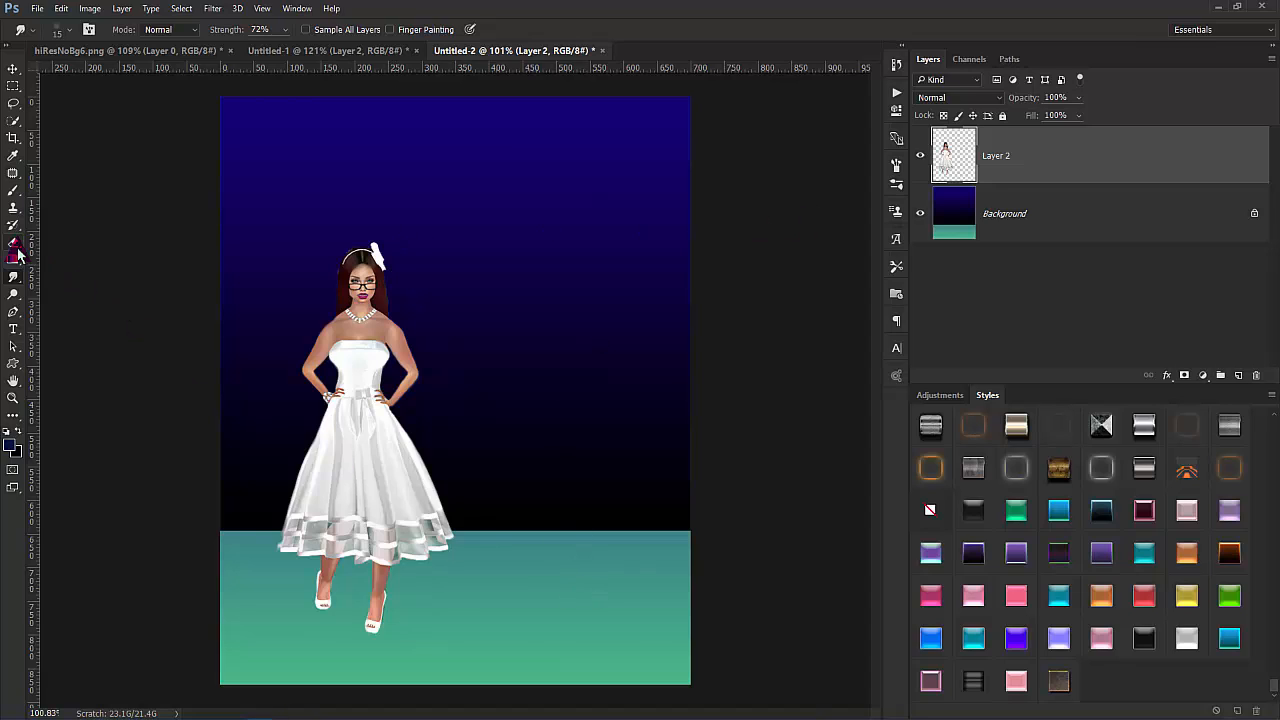
{"action": "left_click", "coordinate": [13, 329]}
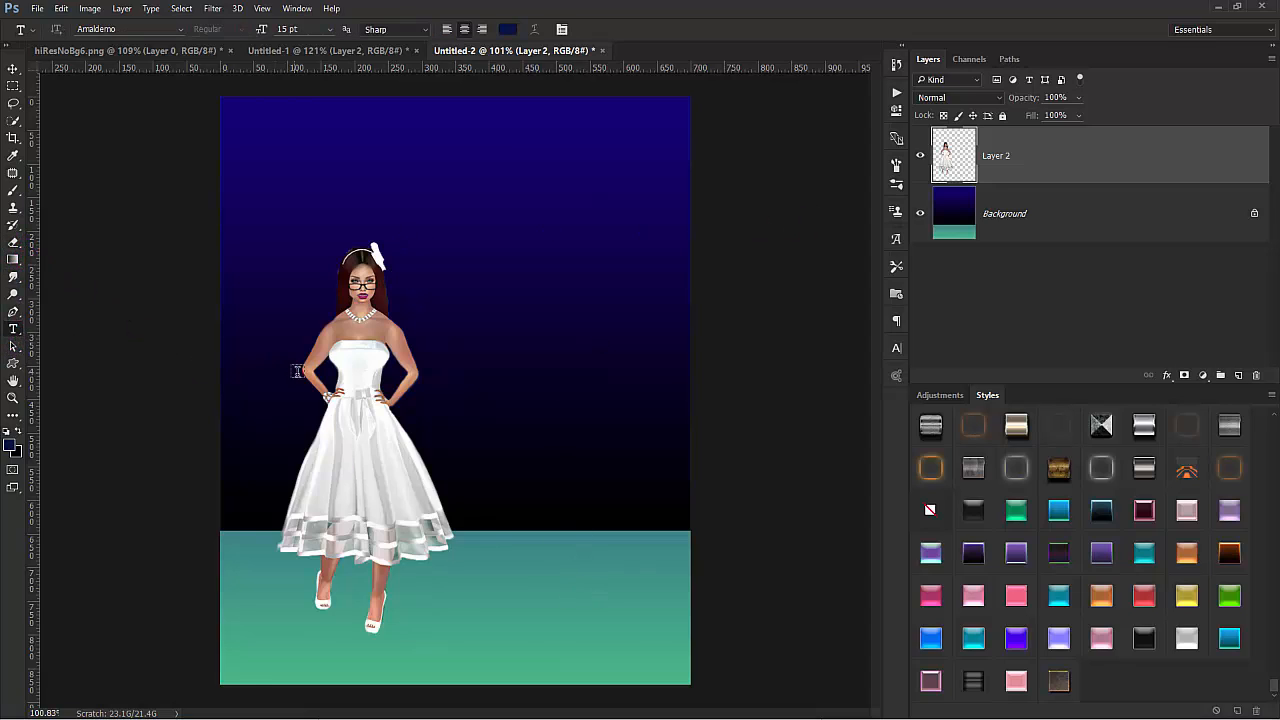
{"action": "left_click", "coordinate": [507, 248]}
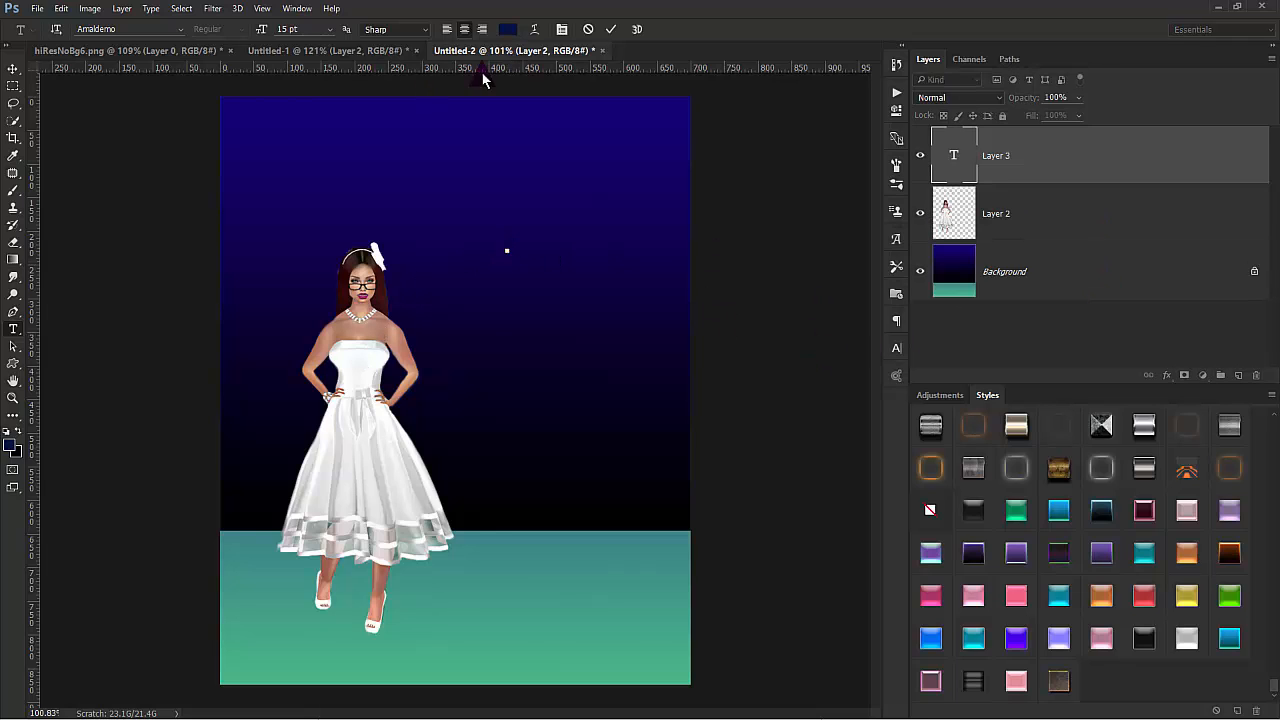
{"action": "left_click", "coordinate": [12, 447]}
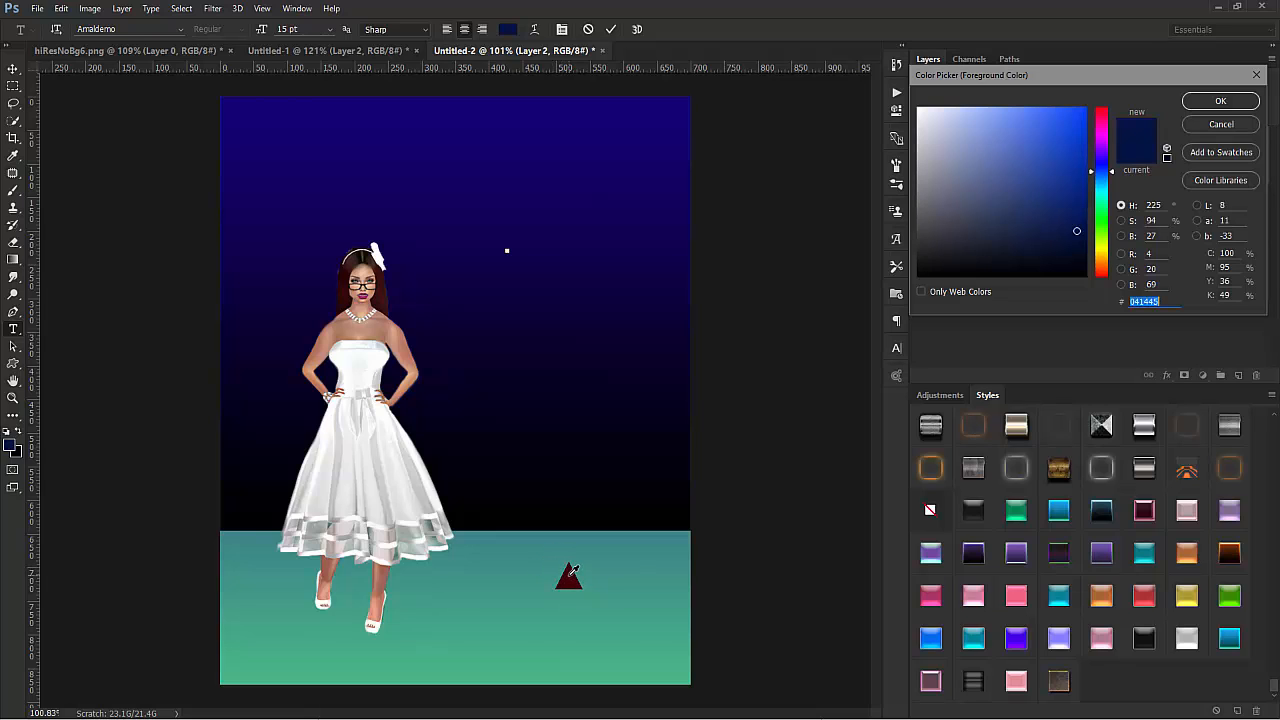
{"action": "left_click", "coordinate": [577, 574]}
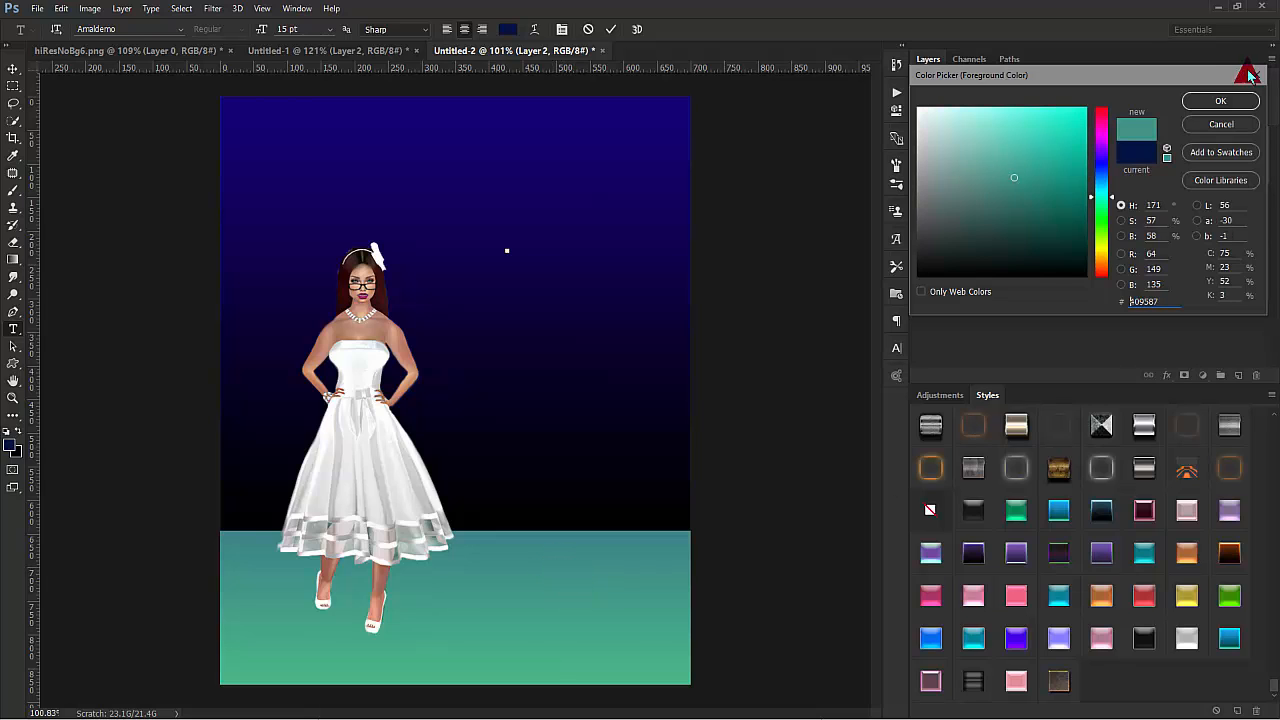
{"action": "left_click", "coordinate": [1220, 101]}
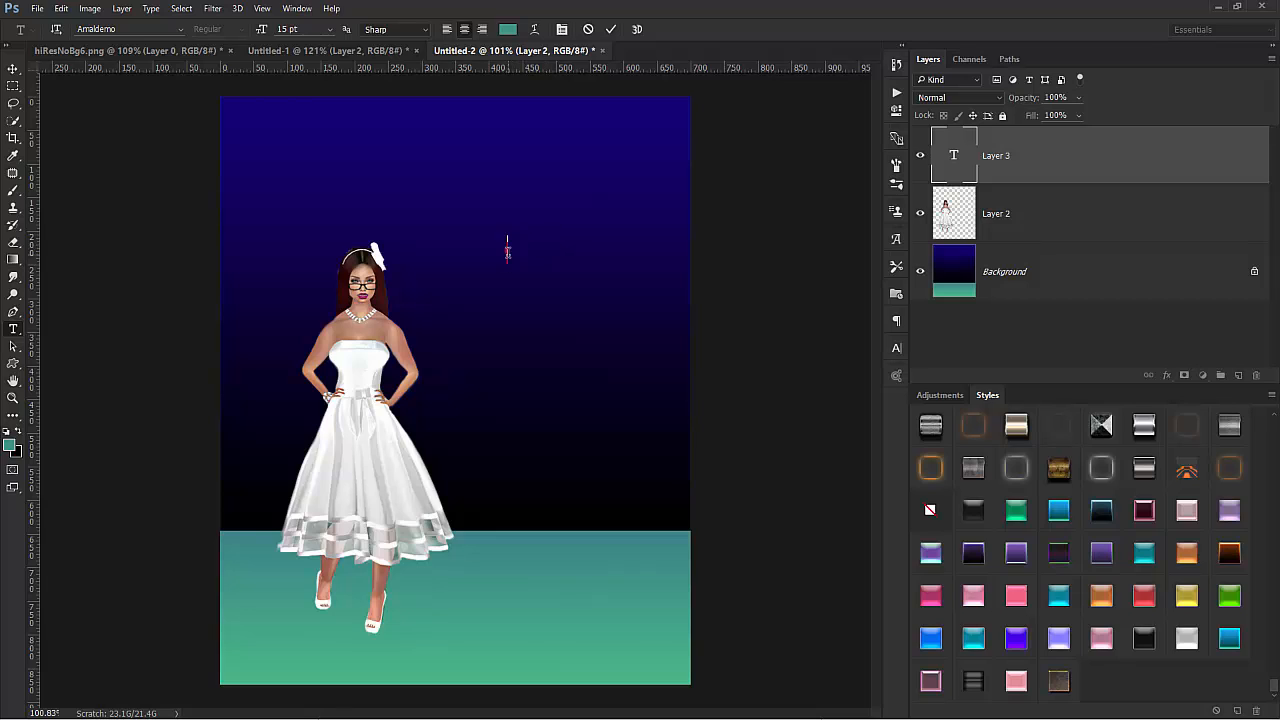
Enter the title text "Prom Night Memories" on the new text layer.
{"action": "type", "text": "PaulaNight"}
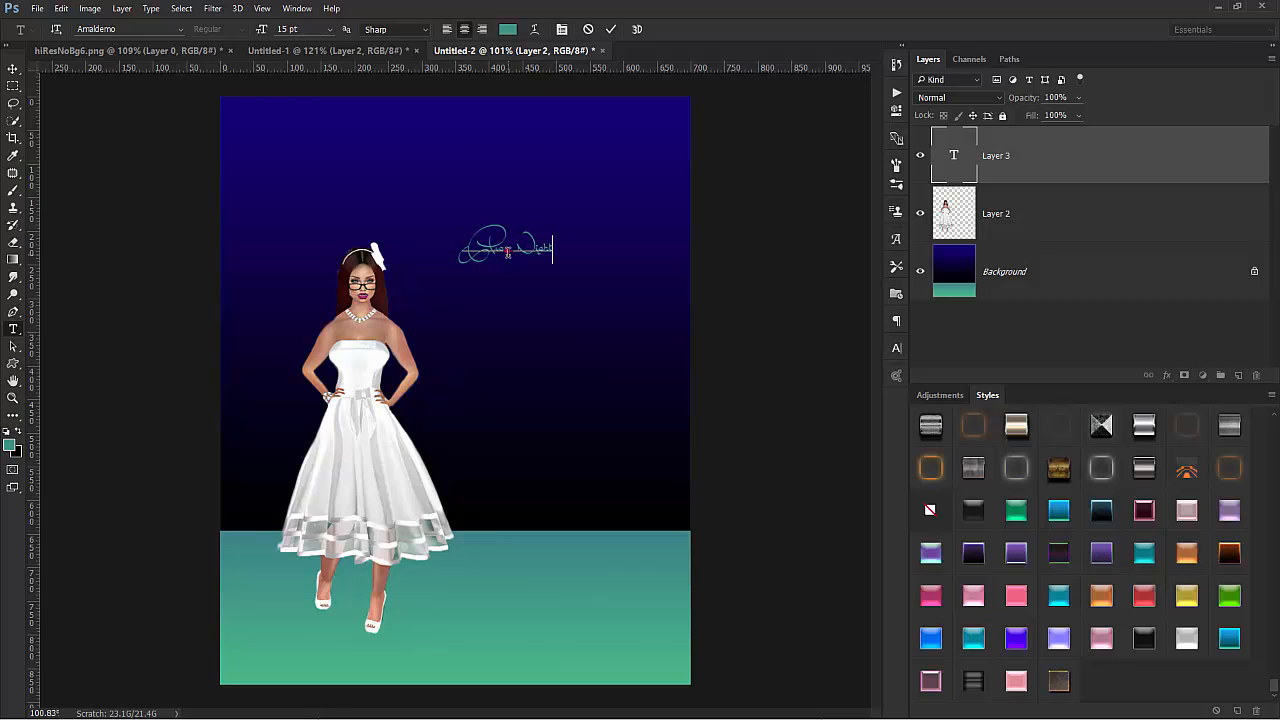
{"action": "type", "text": " Oneams"}
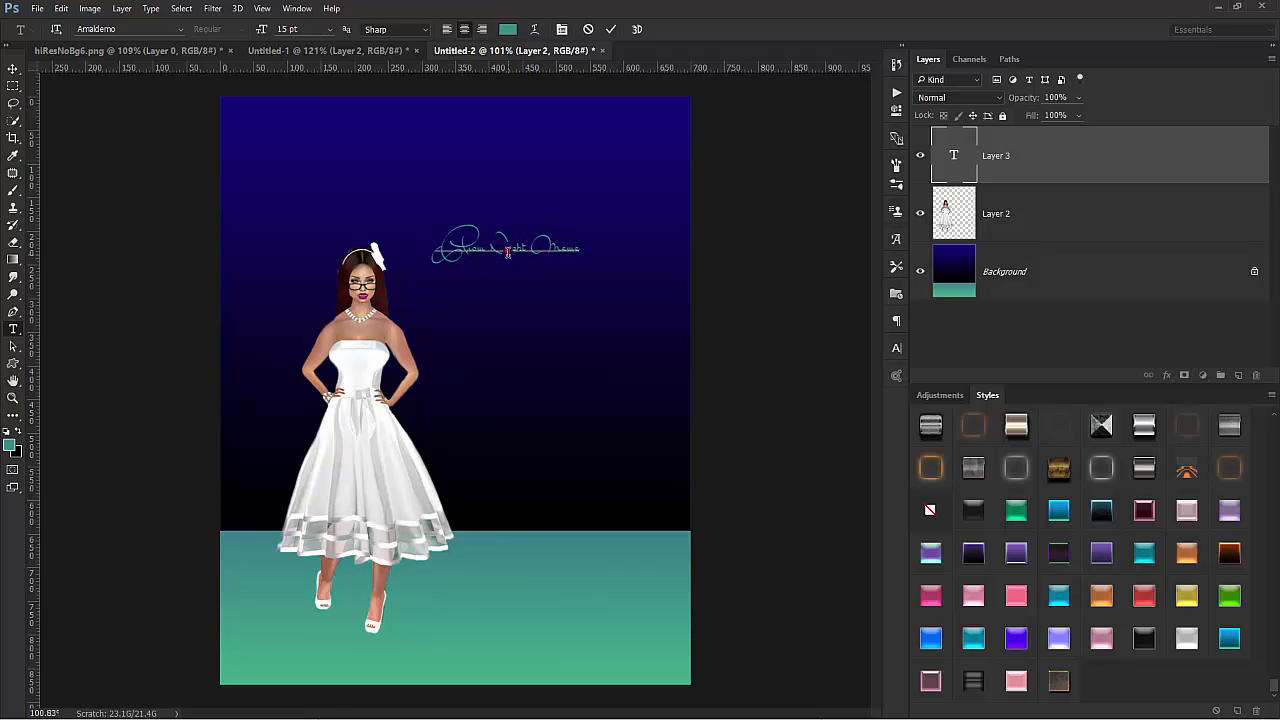
{"action": "key", "text": "BackSpace"}
{"action": "type", "text": "ories"}
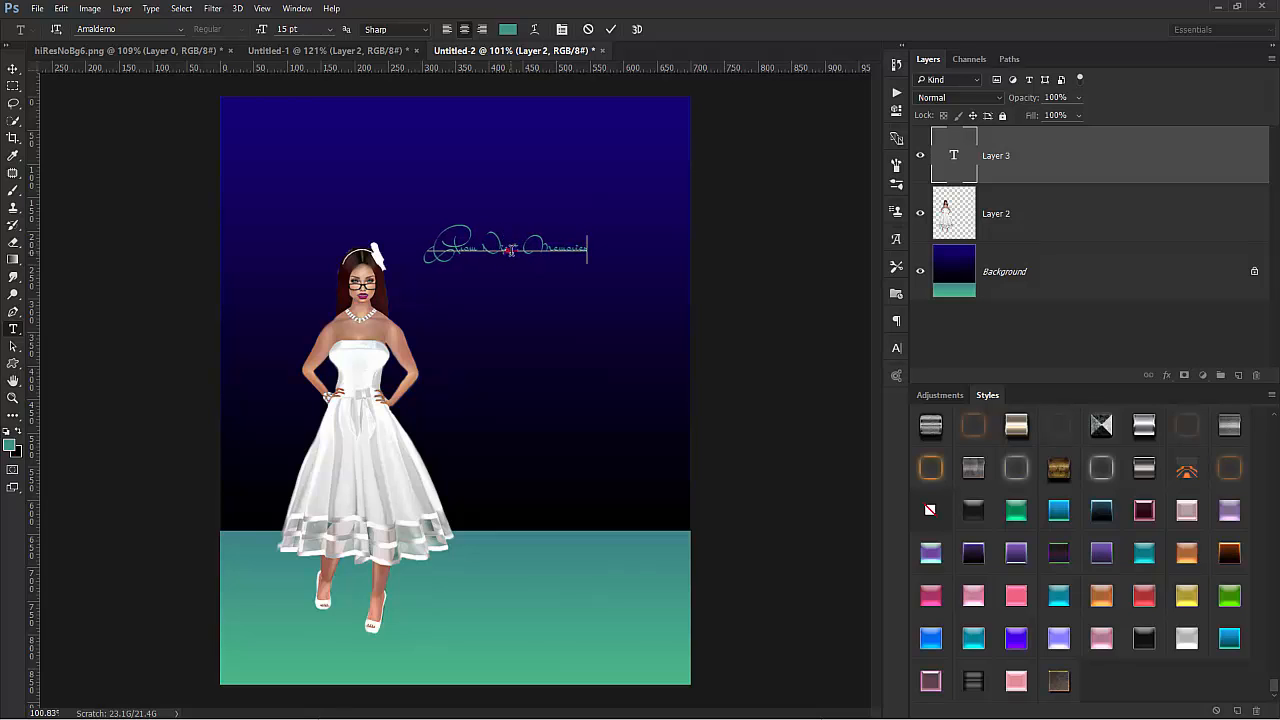
Set the whole title in the SeasideResortNF font at 29 pt.
{"action": "triple_click", "coordinate": [522, 248]}
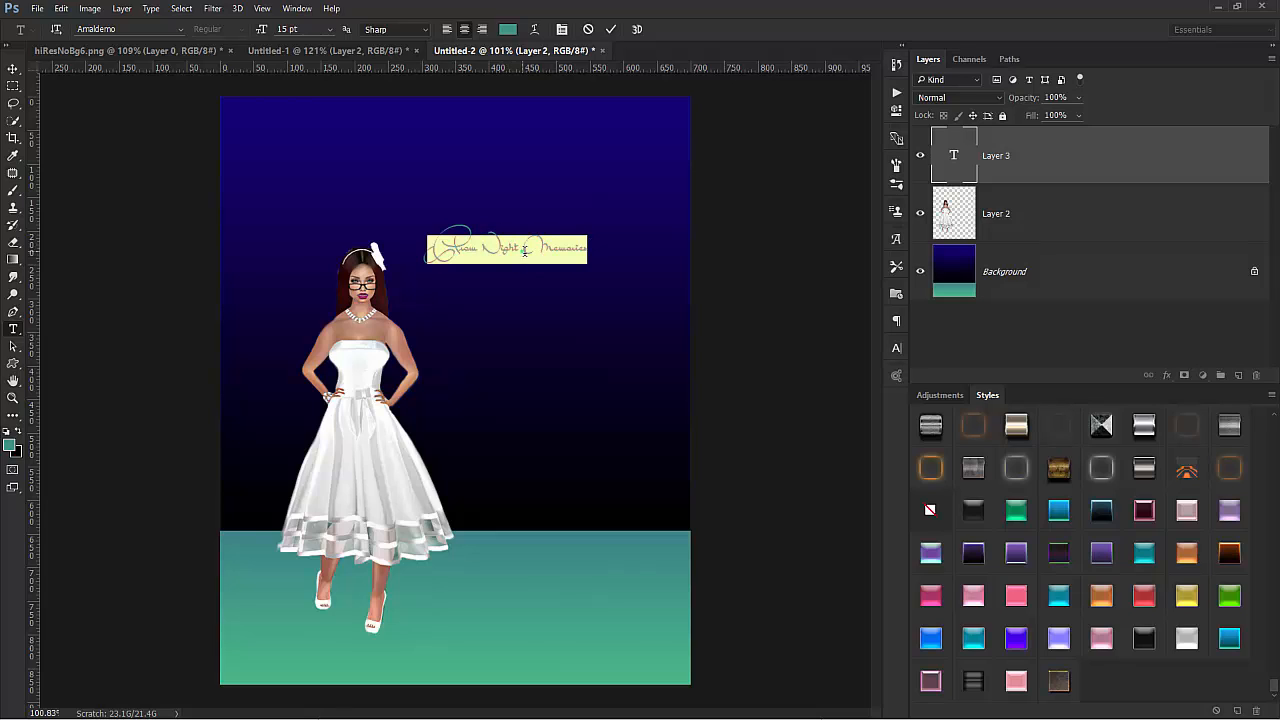
{"action": "left_click", "coordinate": [896, 347]}
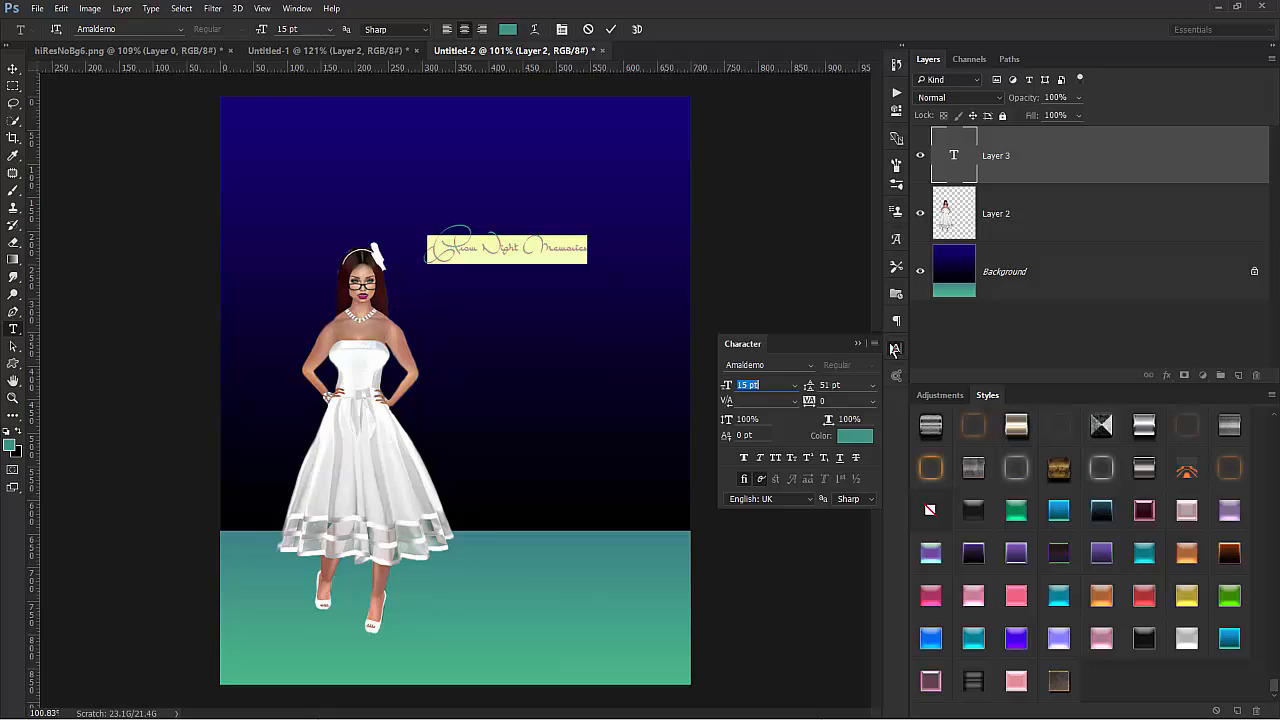
{"action": "left_click", "coordinate": [810, 366]}
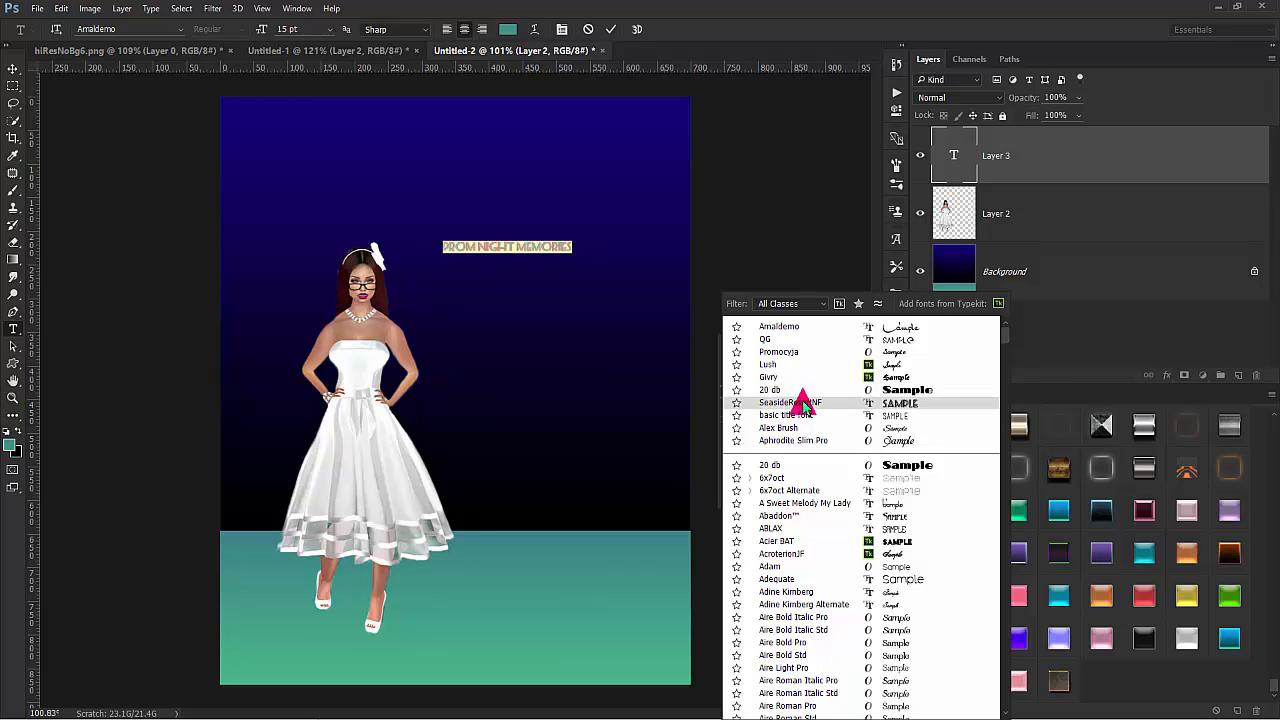
{"action": "left_click", "coordinate": [803, 403]}
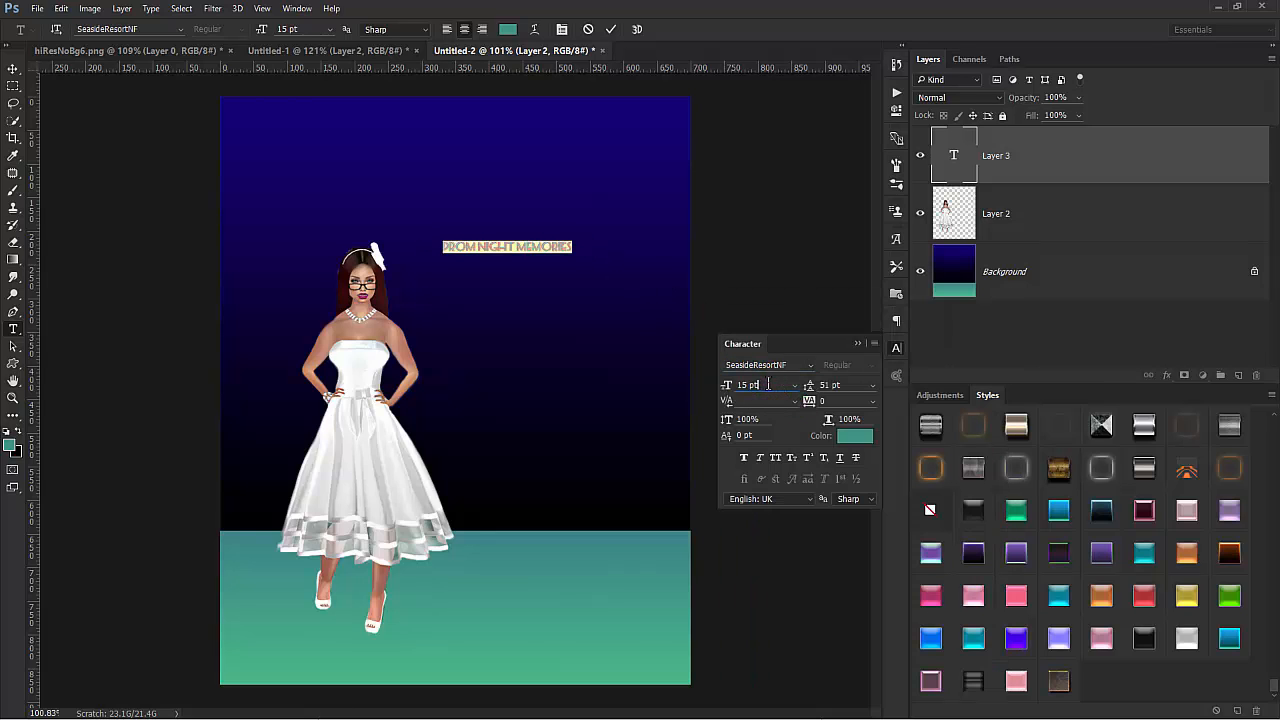
{"action": "scroll", "coordinate": [768, 385], "scroll_direction": "up", "scroll_amount": 20}
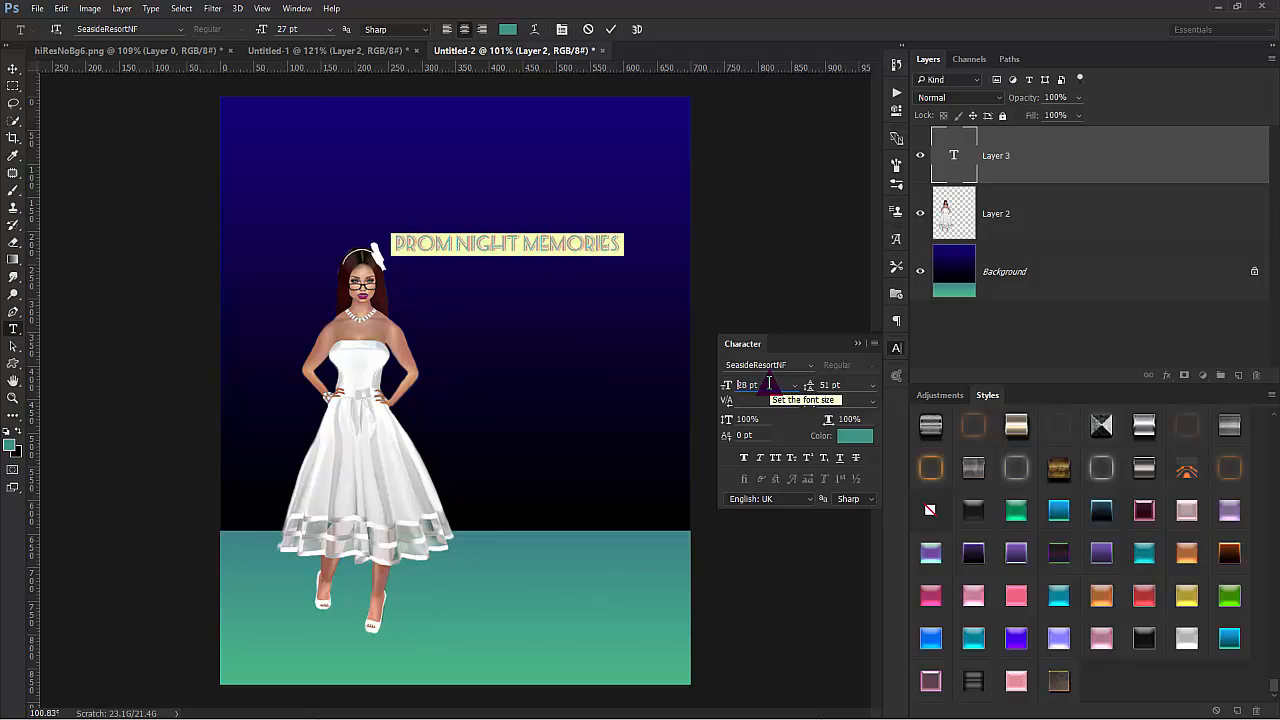
{"action": "scroll", "coordinate": [768, 385], "scroll_direction": "up", "scroll_amount": 1}
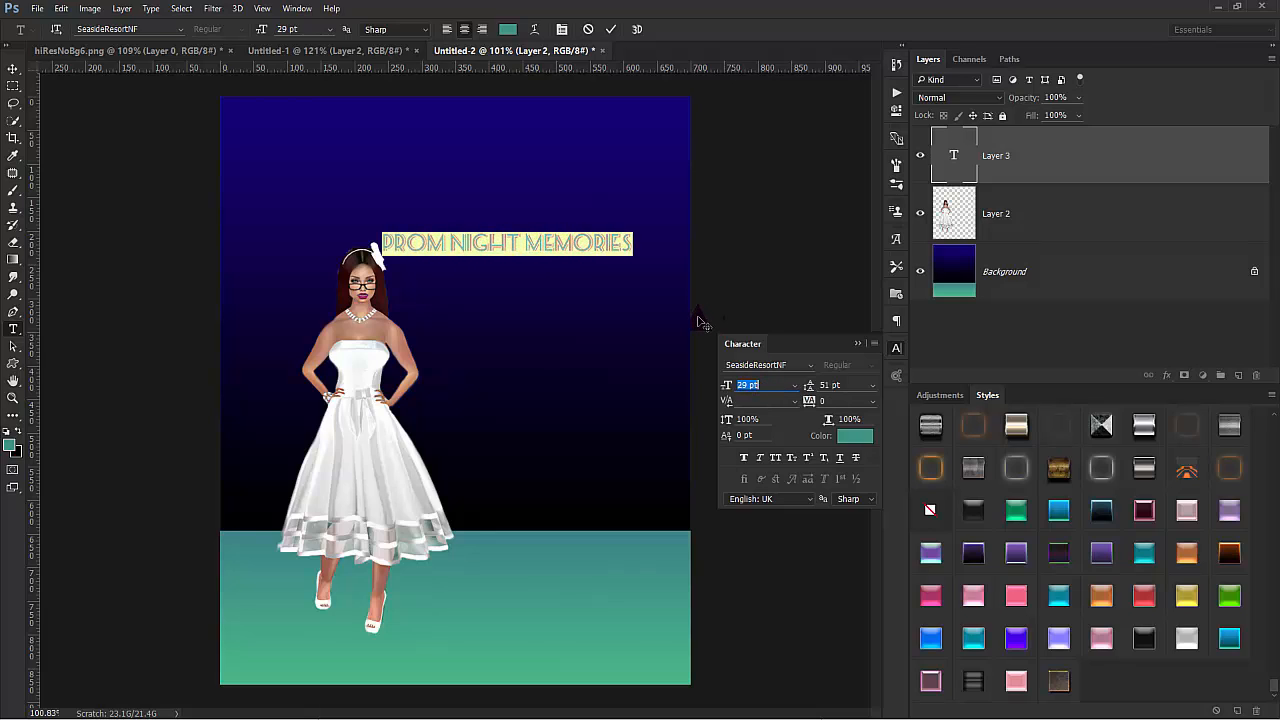
Break the title before "Memories" so the word sits on a second line, and commit the text.
{"action": "left_click", "coordinate": [524, 243]}
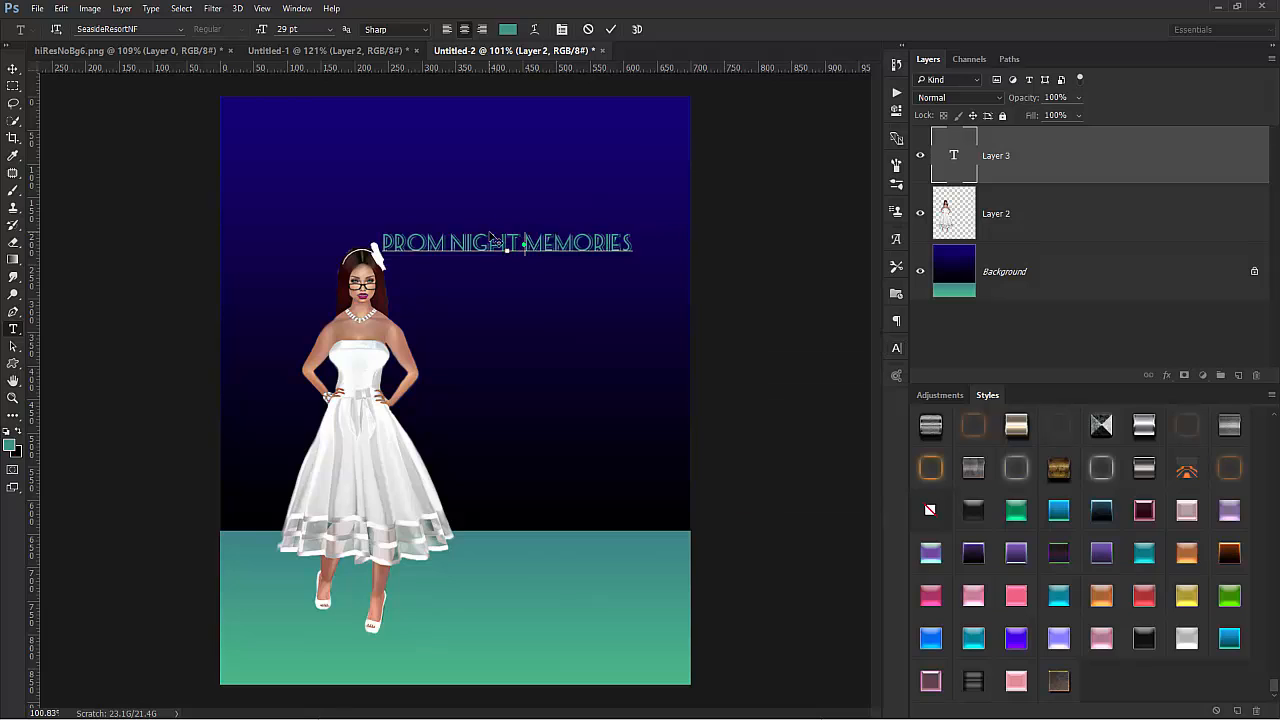
{"action": "key", "text": "Return"}
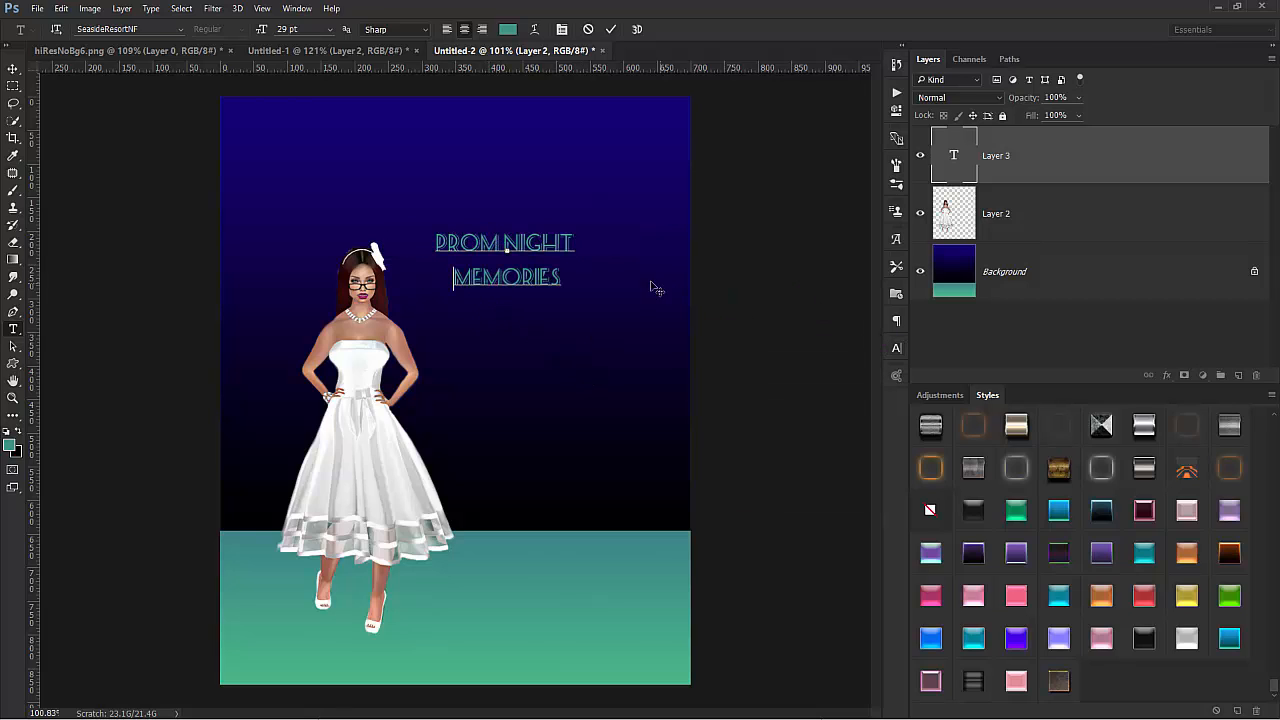
{"action": "double_click", "coordinate": [540, 278]}
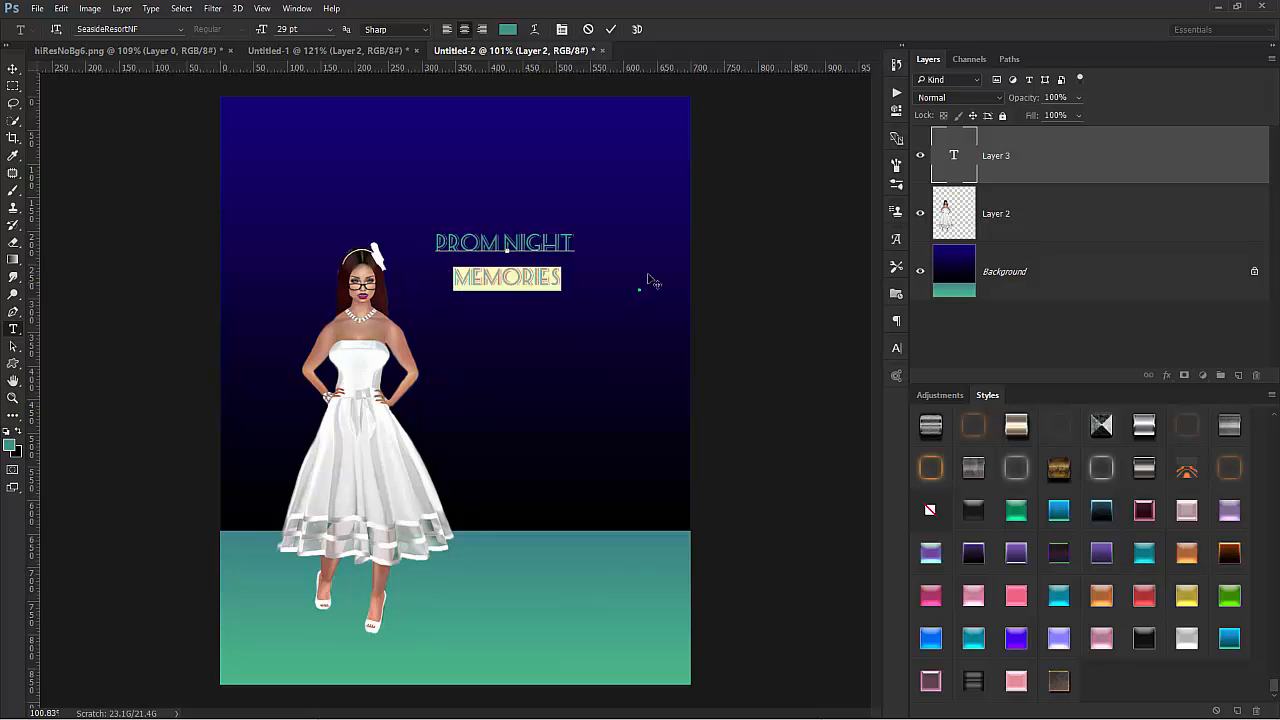
{"action": "left_click", "coordinate": [611, 29]}
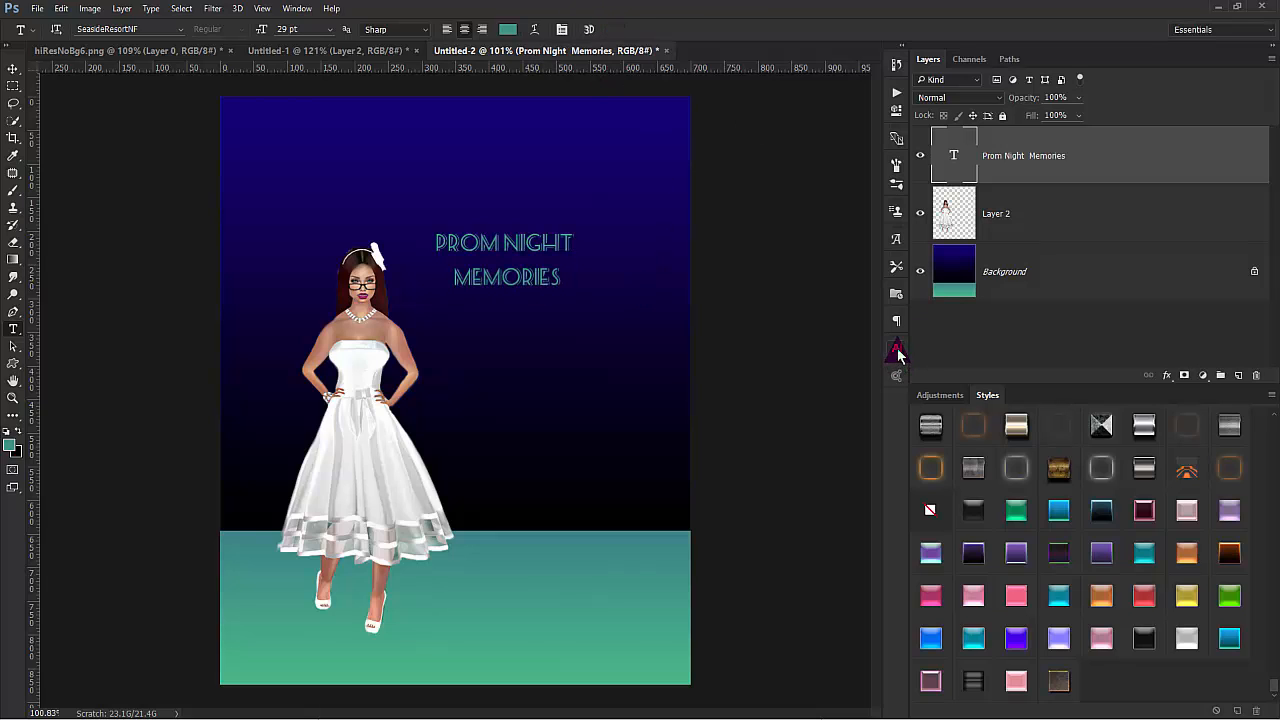
Enlarge the title to 41 pt and move it up into the upper-right part of the sky.
{"action": "left_click", "coordinate": [896, 347]}
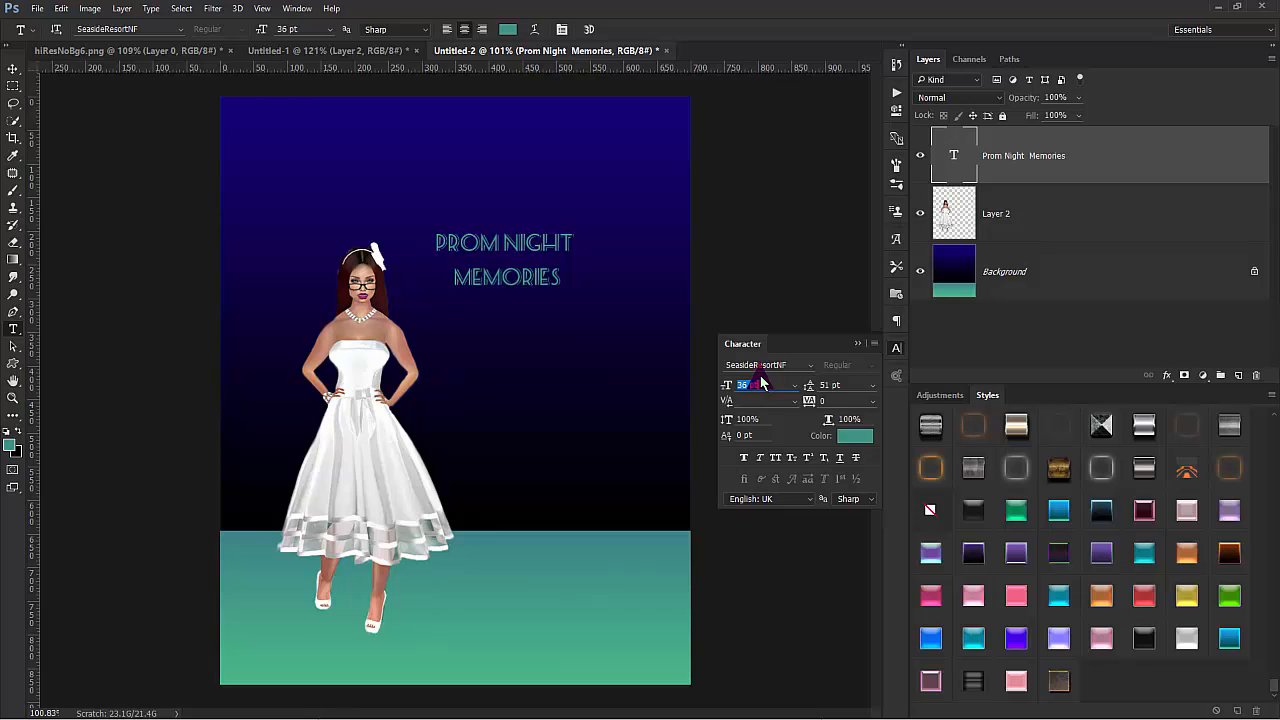
{"action": "scroll", "coordinate": [760, 383], "scroll_direction": "up", "scroll_amount": 2}
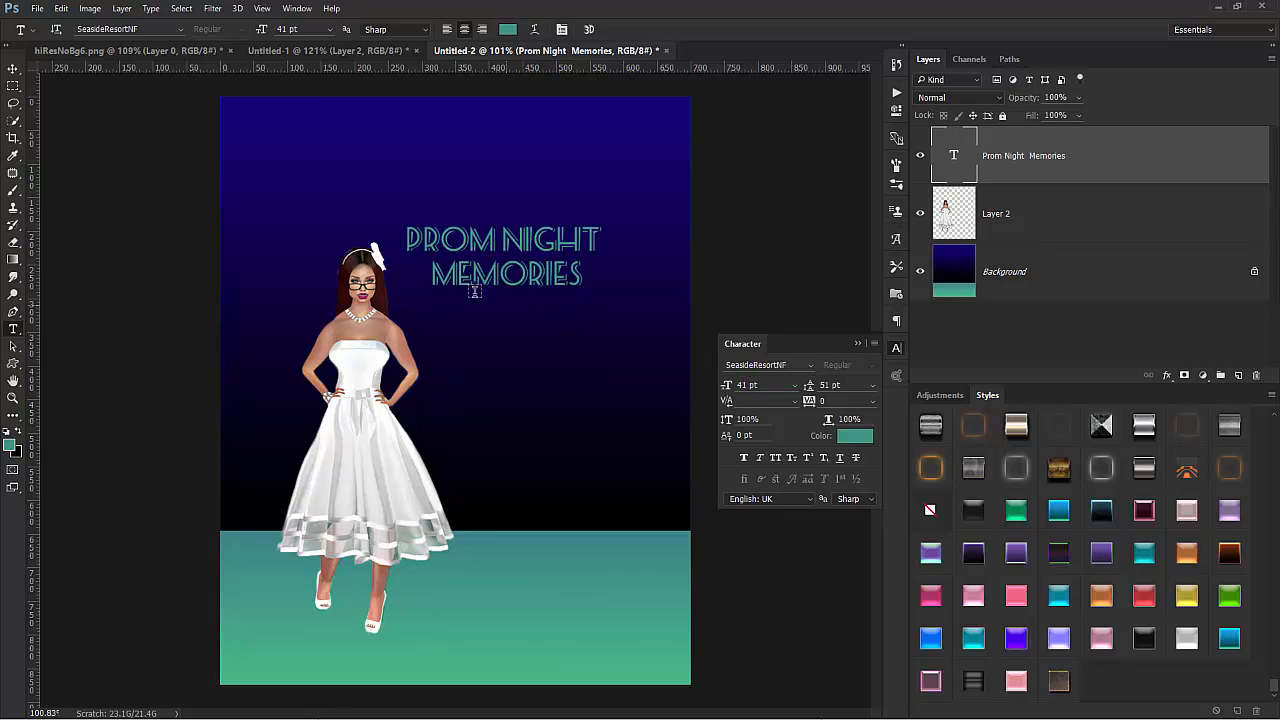
{"action": "left_click", "coordinate": [465, 245]}
{"action": "left_click_drag", "start_coordinate": [474, 343], "coordinate": [524, 277]}
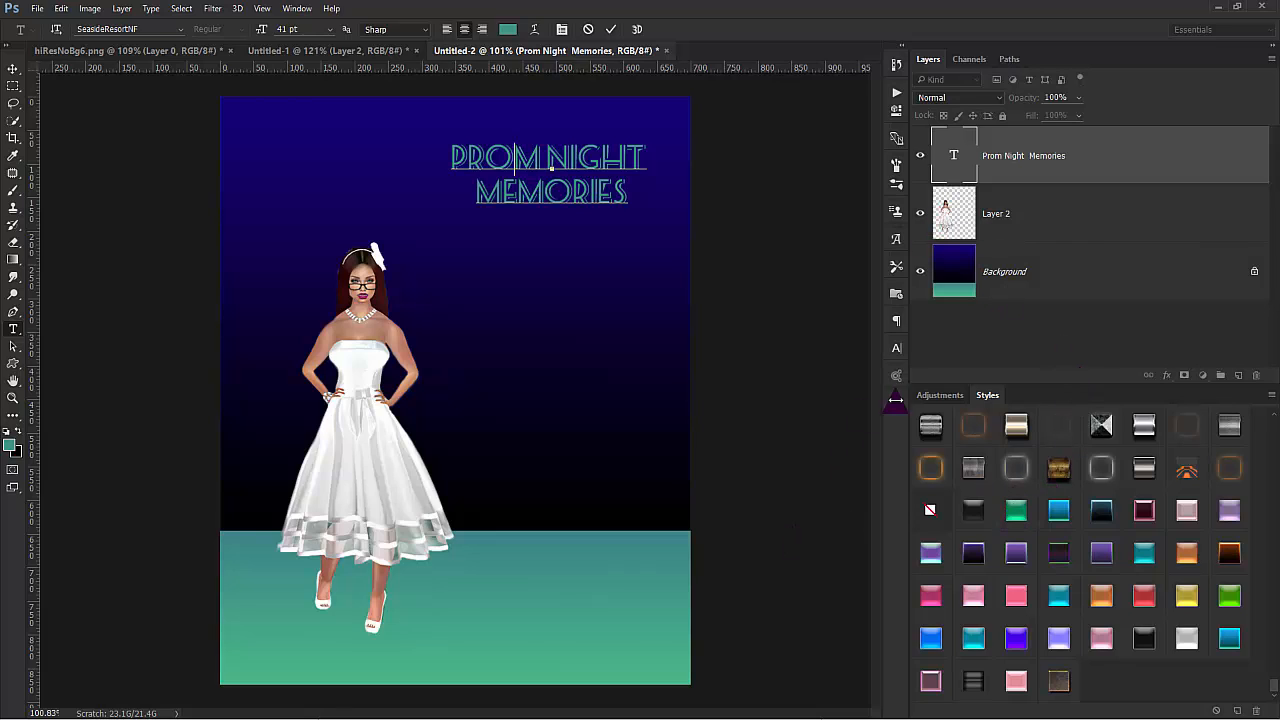
{"action": "left_click", "coordinate": [608, 32]}
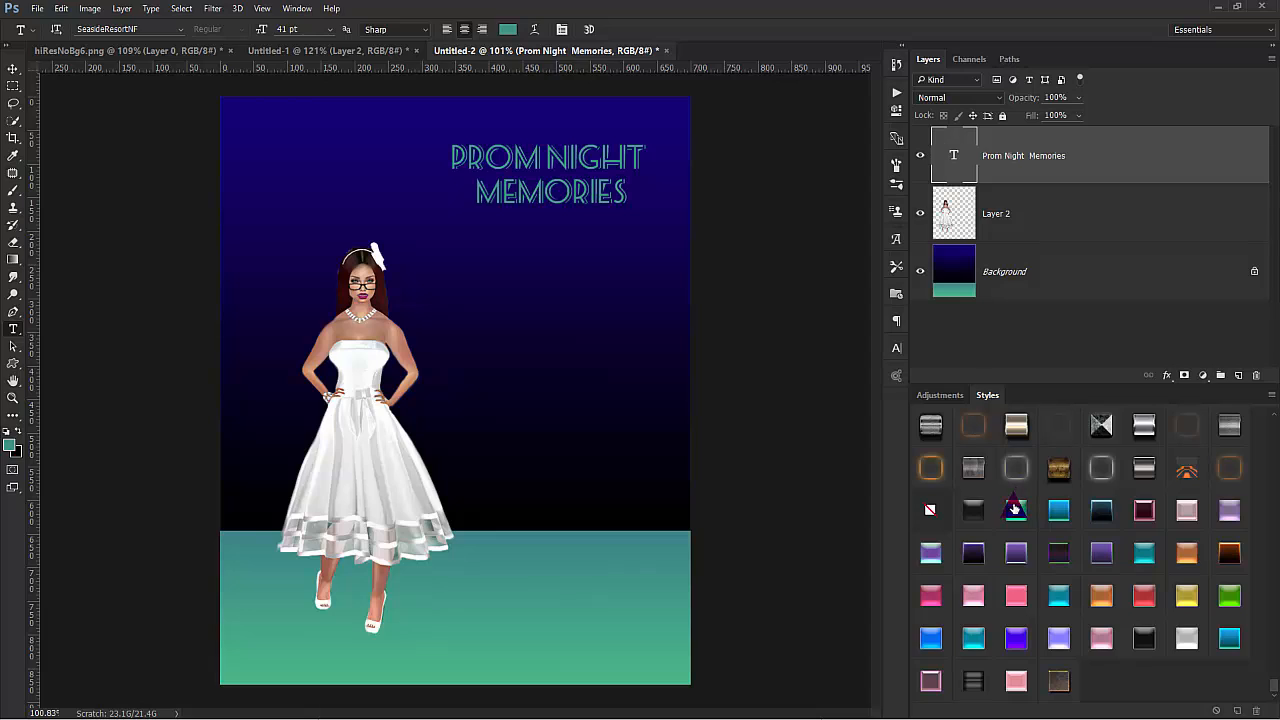
Compare green, blue and dark layer styles on the title, apply the green Style 1164, and nudge the title slightly right and down.
{"action": "left_click", "coordinate": [1016, 502]}
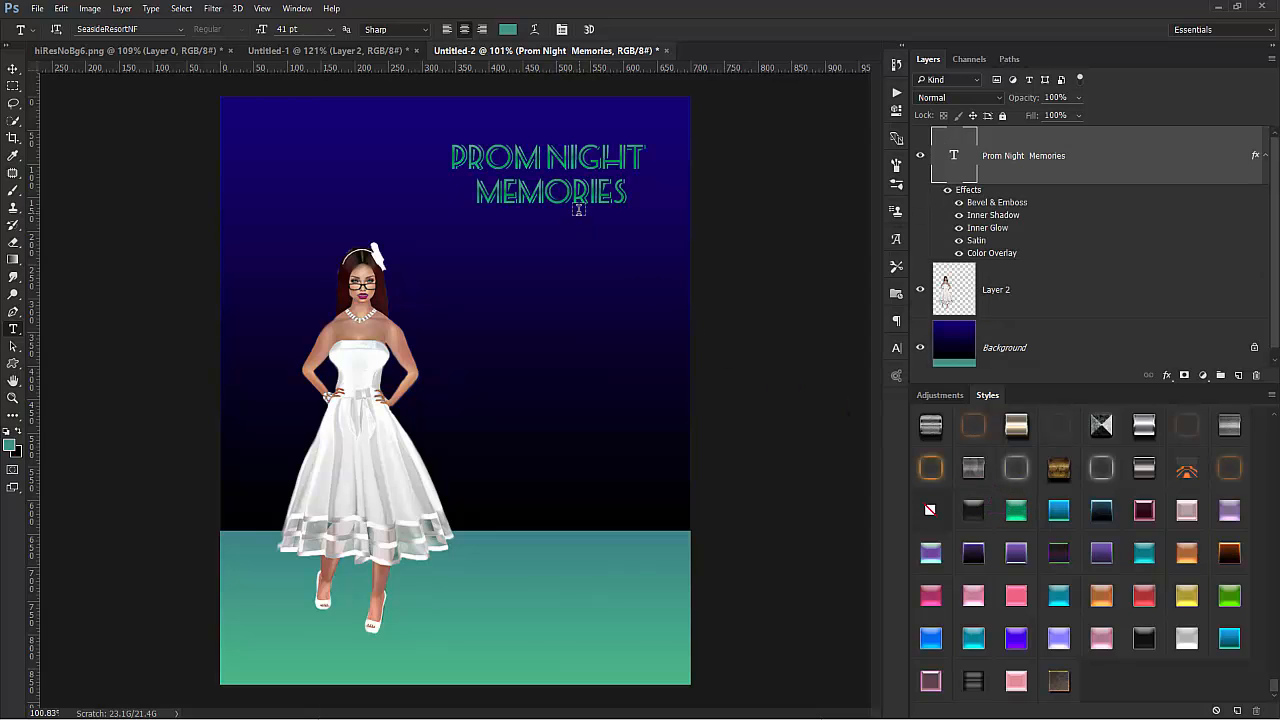
{"action": "left_click", "coordinate": [1058, 510]}
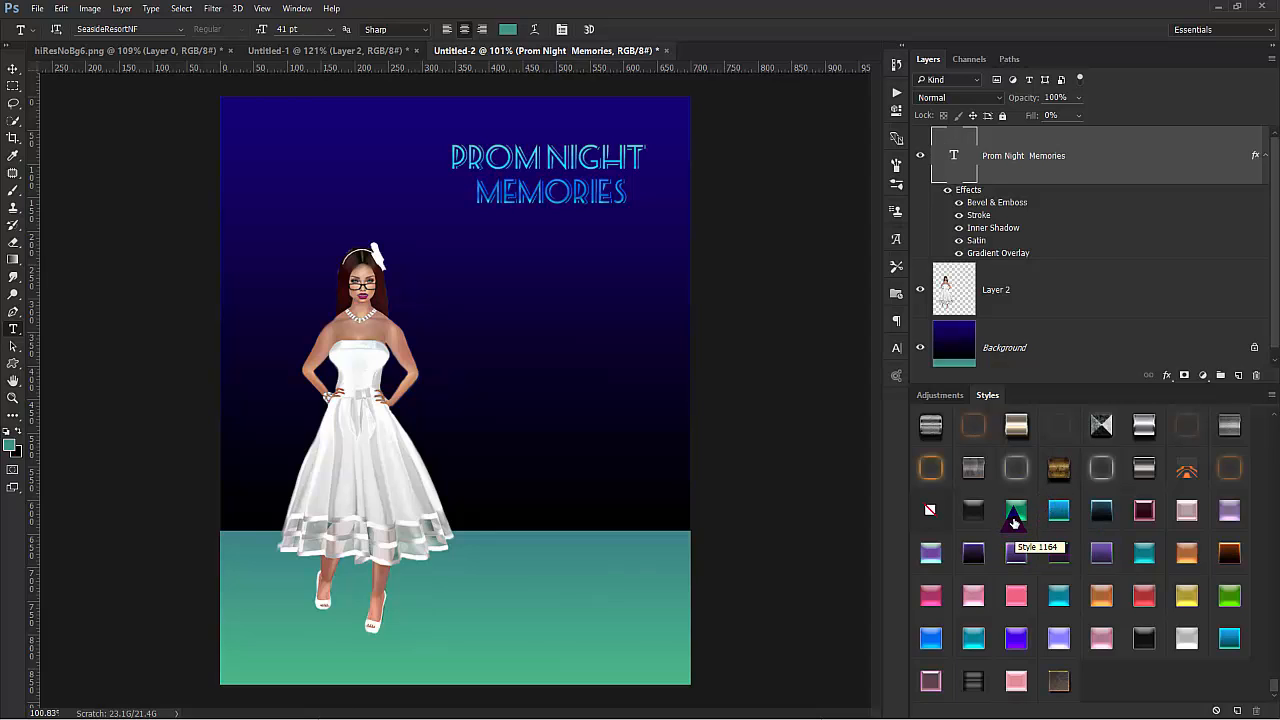
{"action": "left_click", "coordinate": [1231, 639]}
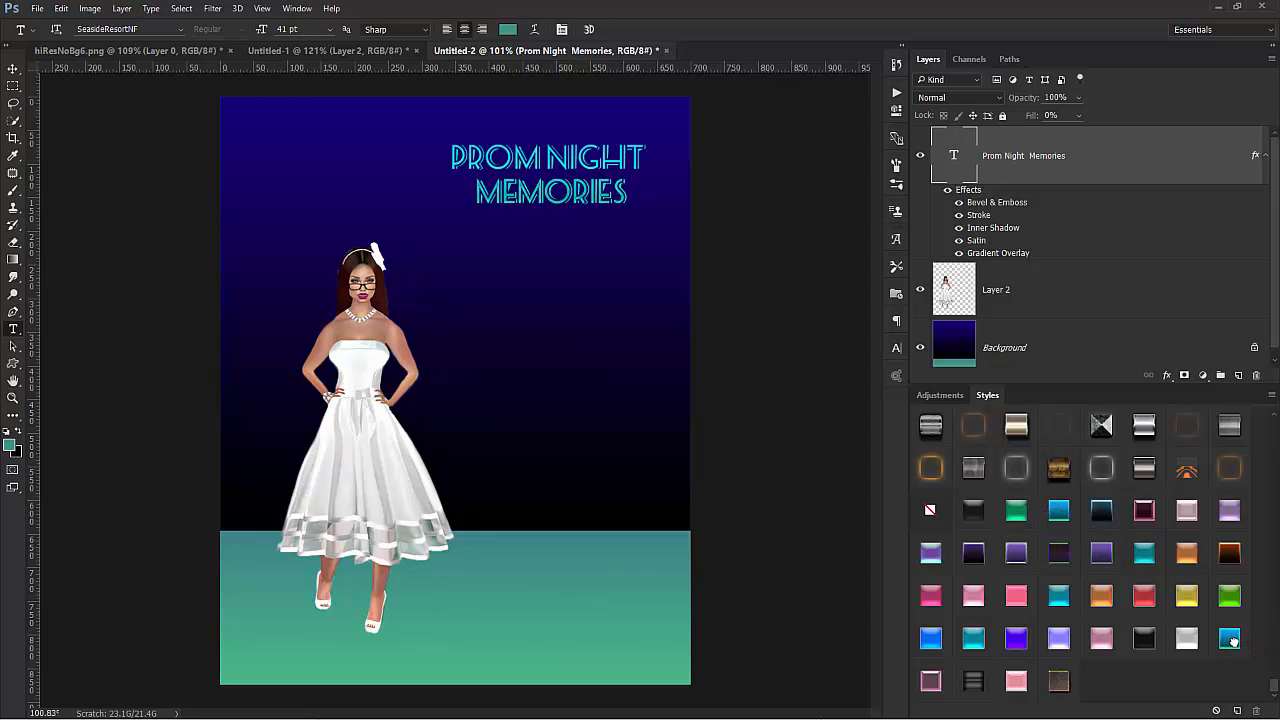
{"action": "left_click", "coordinate": [1058, 510]}
{"action": "left_click", "coordinate": [1101, 511]}
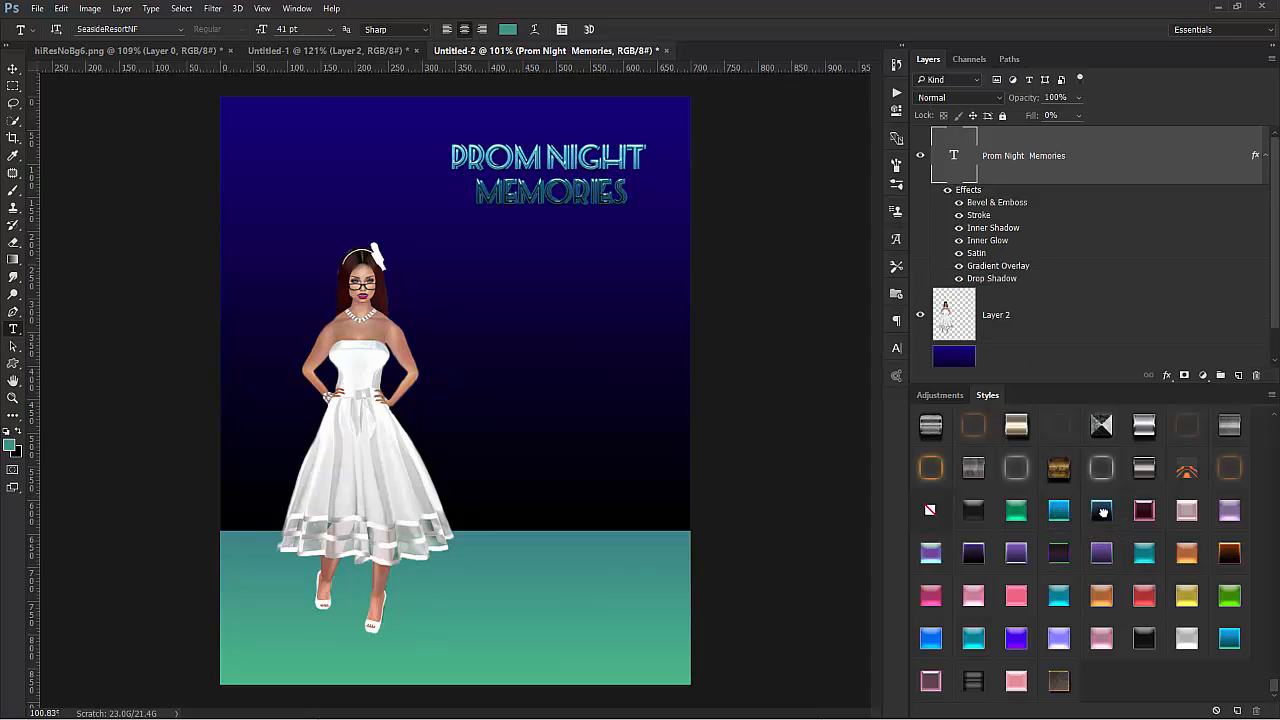
{"action": "left_click", "coordinate": [1145, 549]}
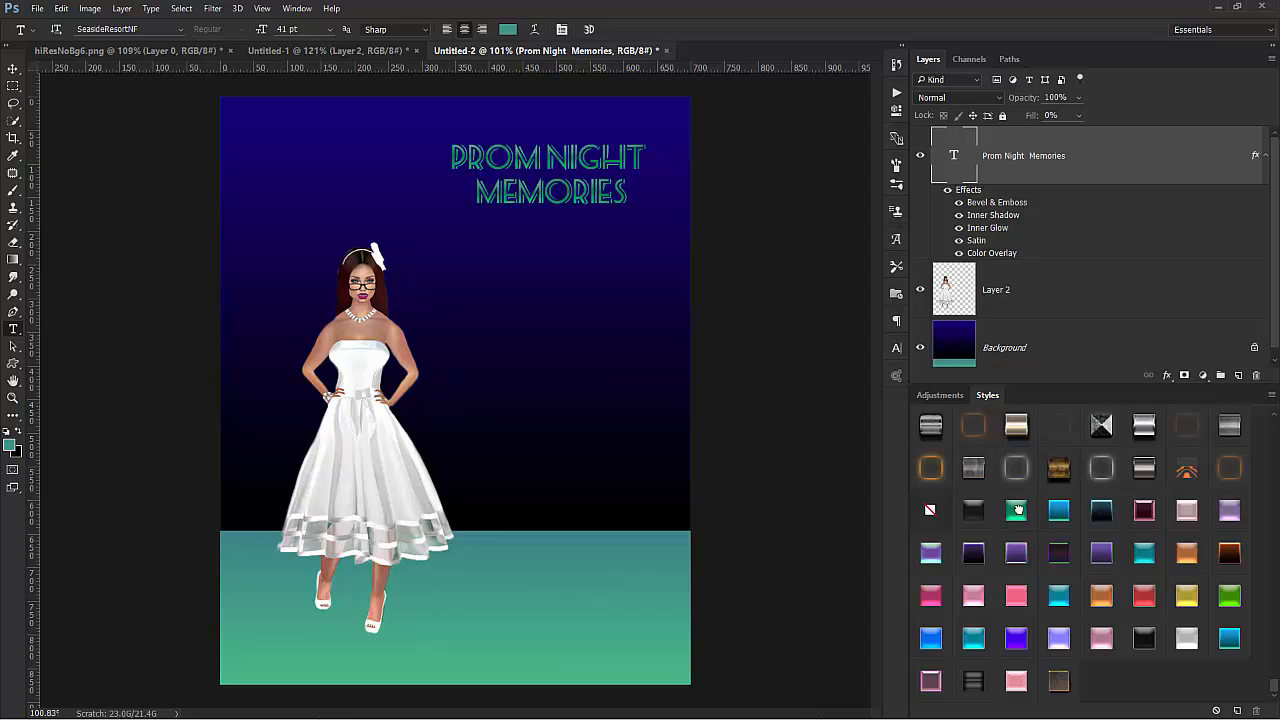
{"action": "left_click", "coordinate": [1226, 636]}
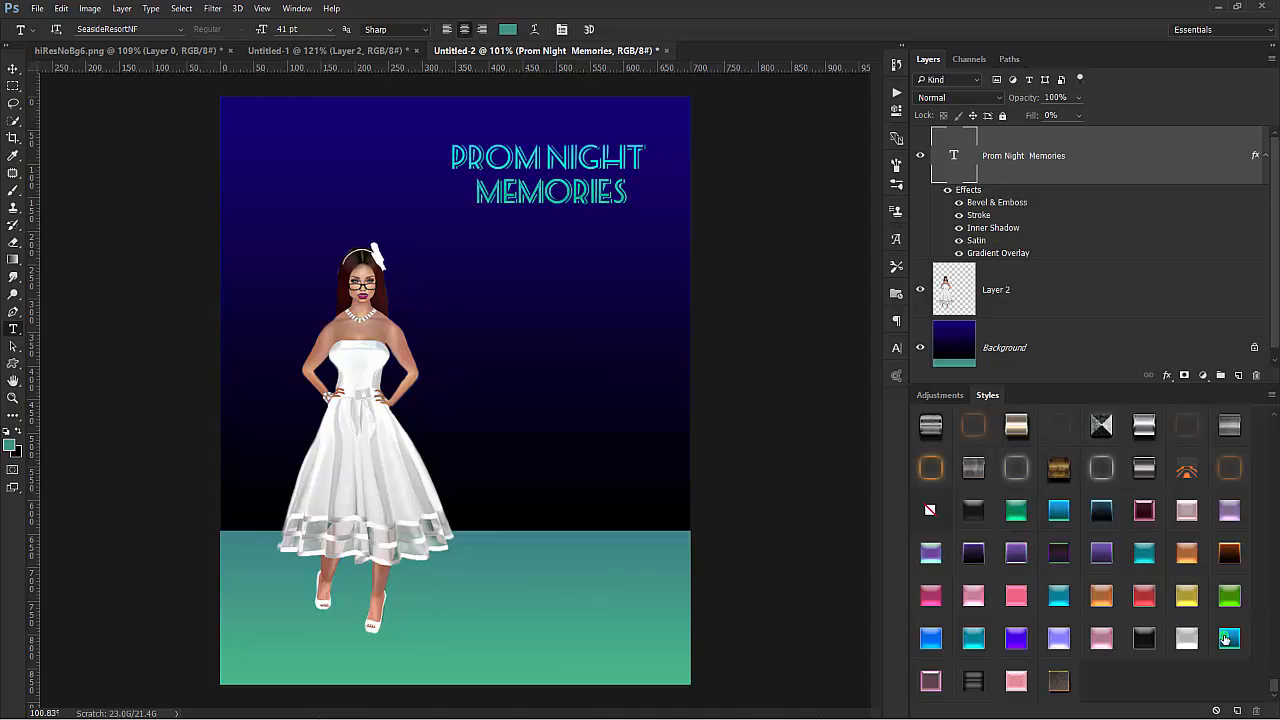
{"action": "left_click", "coordinate": [1016, 512]}
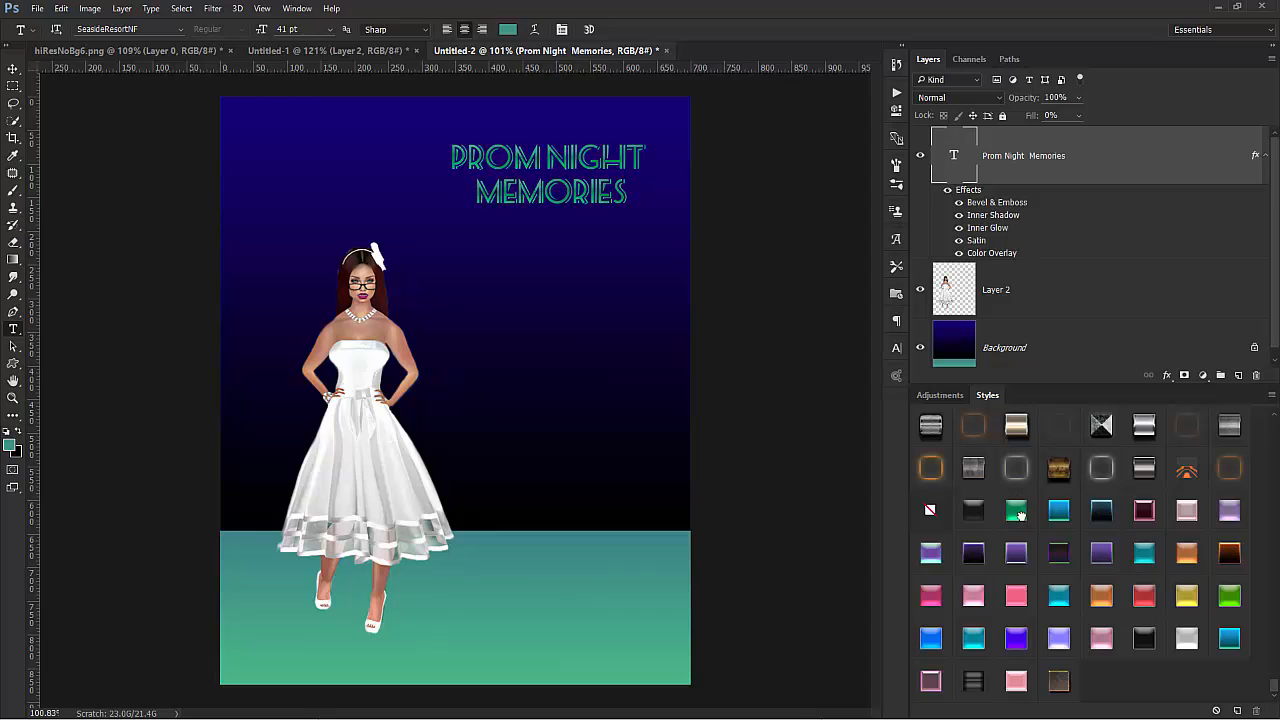
{"action": "left_click", "coordinate": [1058, 512]}
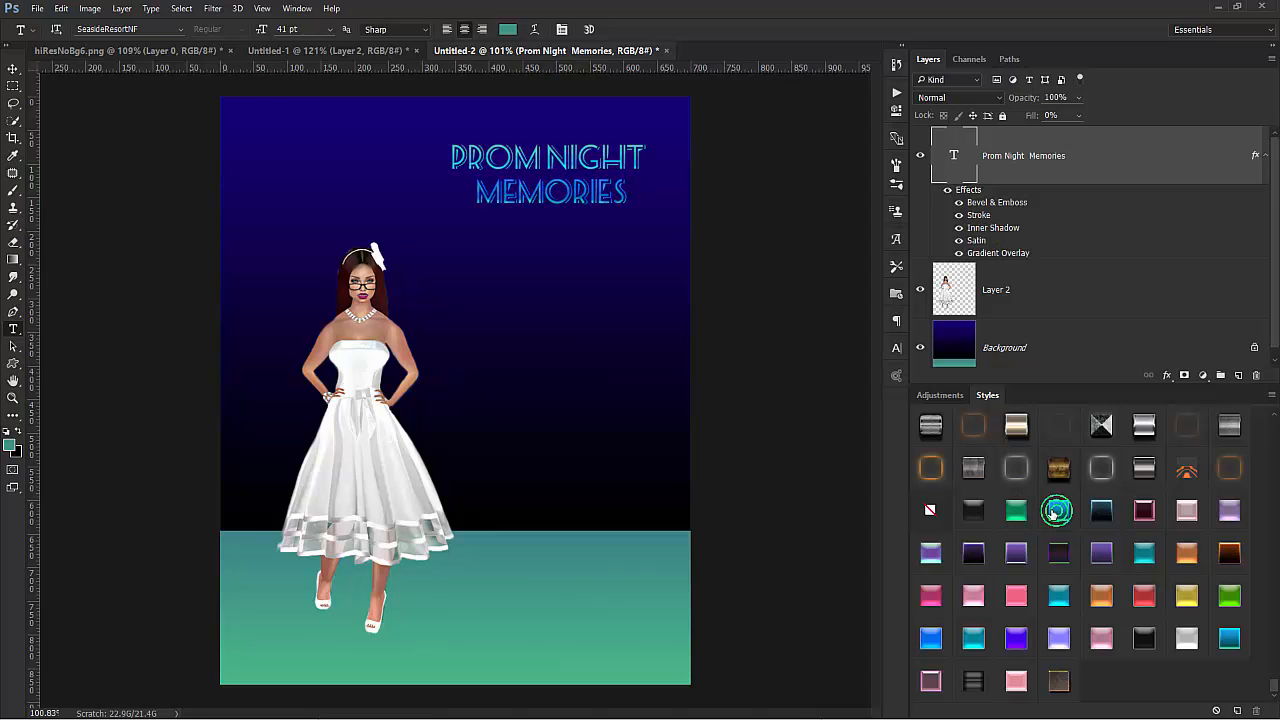
{"action": "left_click", "coordinate": [1013, 511]}
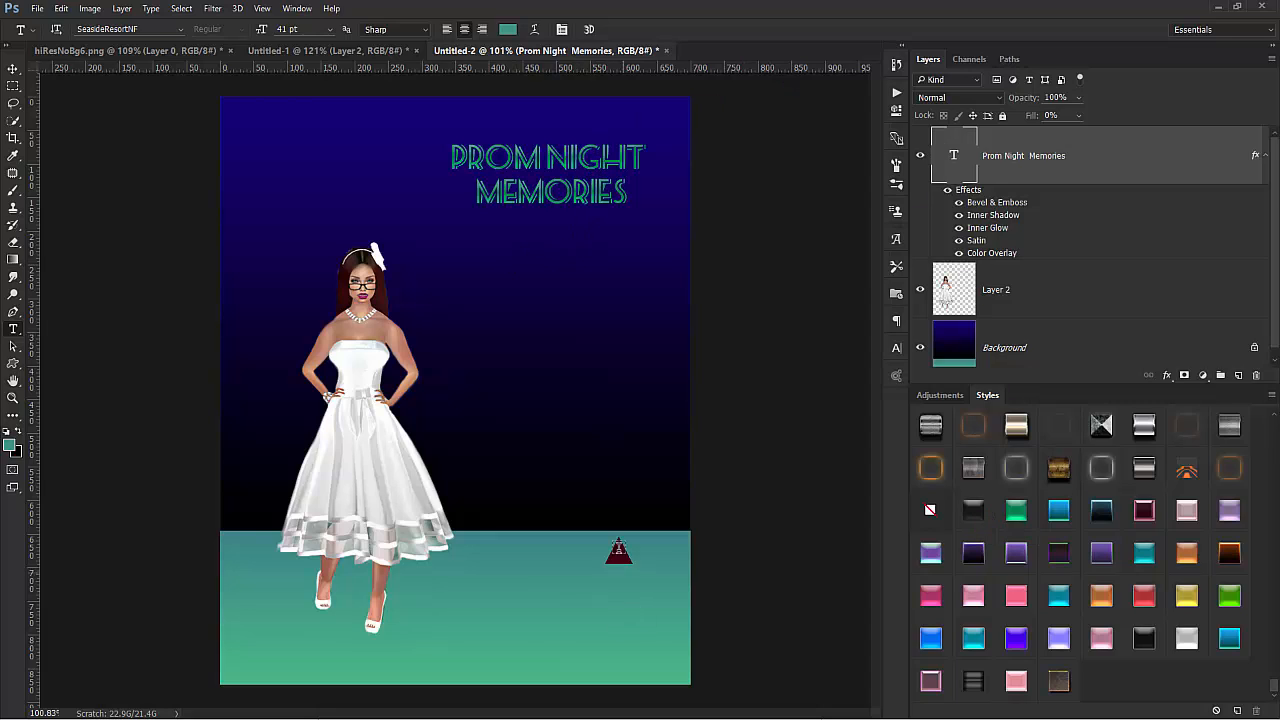
{"action": "left_click", "coordinate": [12, 72]}
{"action": "mouse_move", "coordinate": [548, 240]}
{"action": "left_mouse_down"}
{"action": "mouse_move", "coordinate": [543, 274]}
{"action": "mouse_move", "coordinate": [547, 241]}
{"action": "left_mouse_up"}
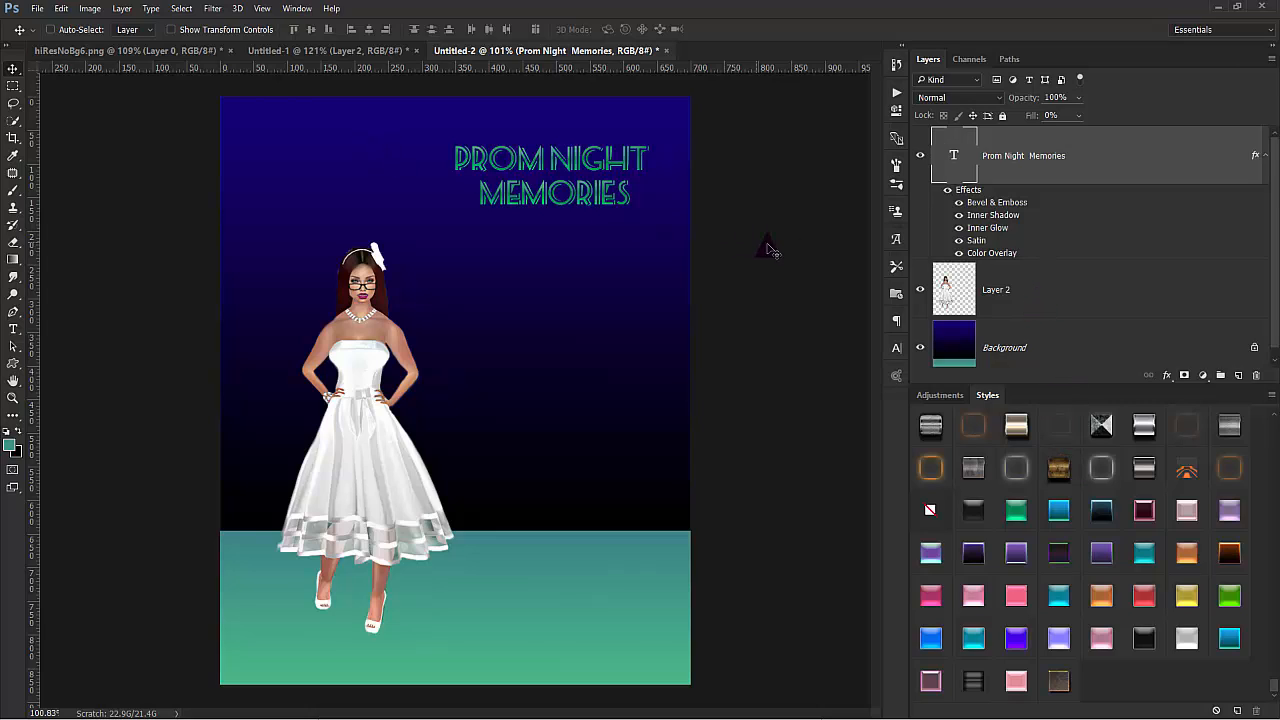
Open the title's layer style settings, list all effects, and add a Drop Shadow.
{"action": "double_click", "coordinate": [1128, 148]}
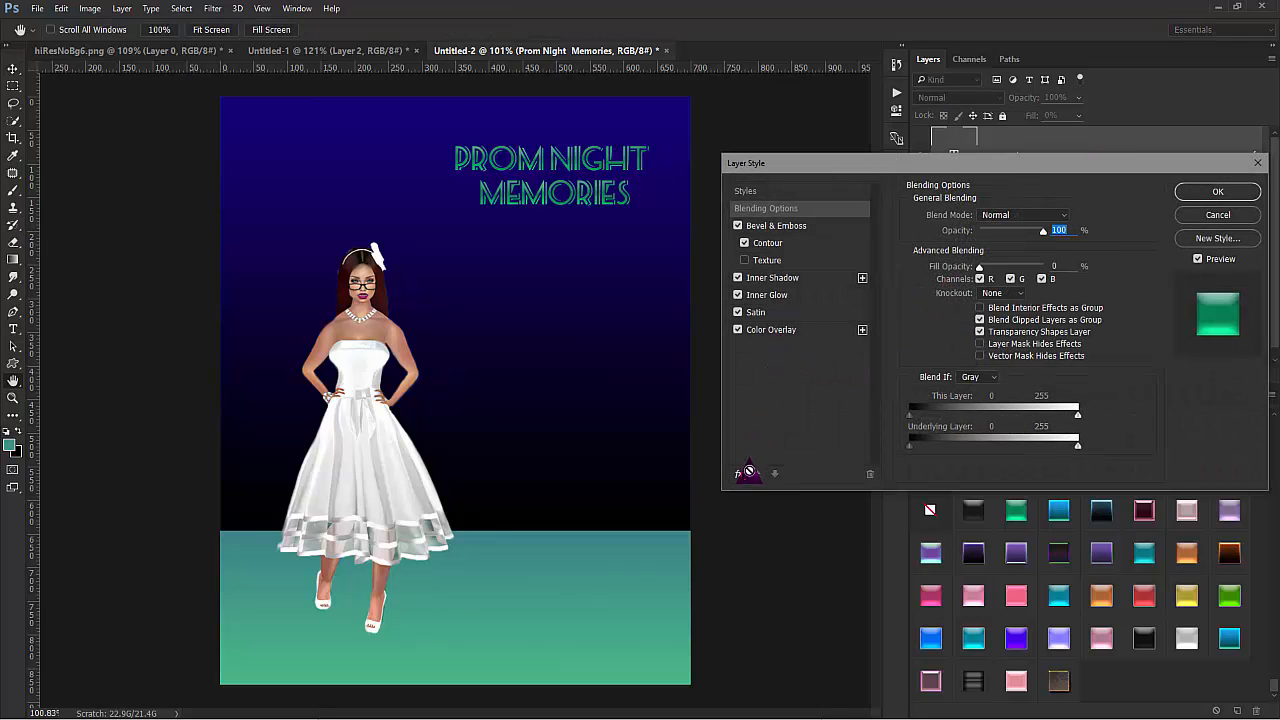
{"action": "left_click", "coordinate": [739, 474]}
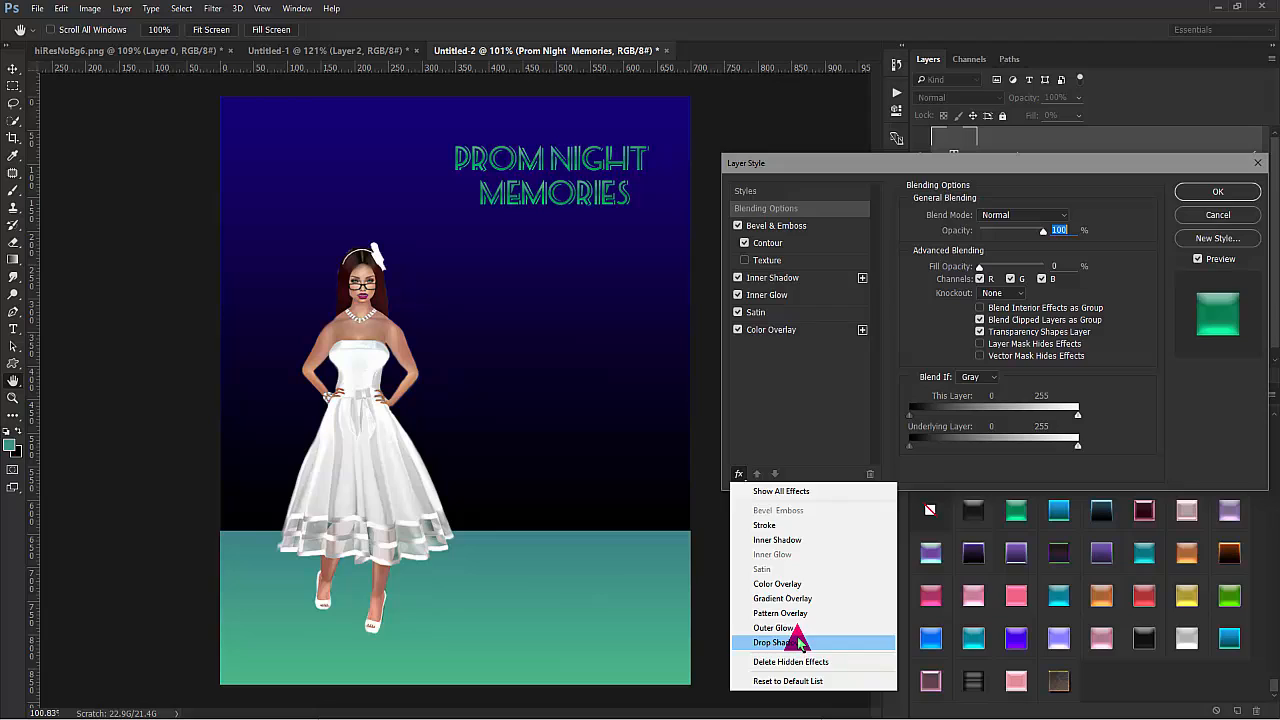
{"action": "left_click", "coordinate": [783, 491]}
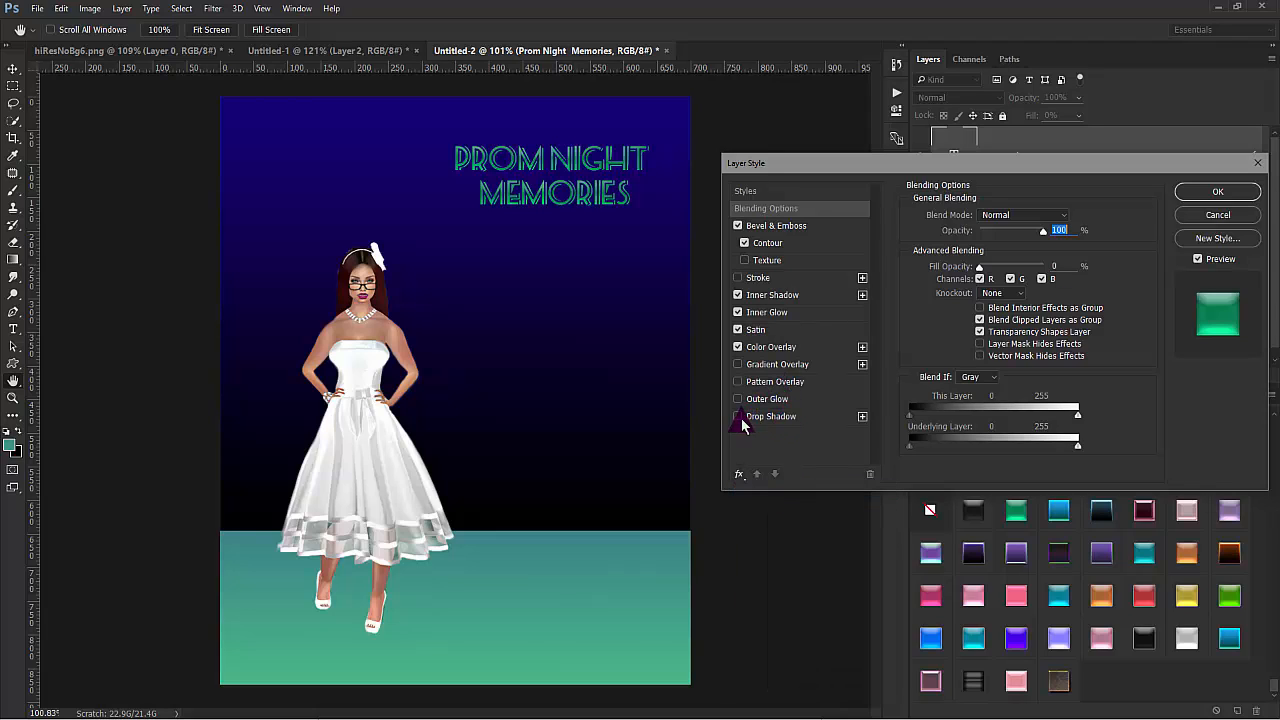
{"action": "left_click", "coordinate": [738, 417]}
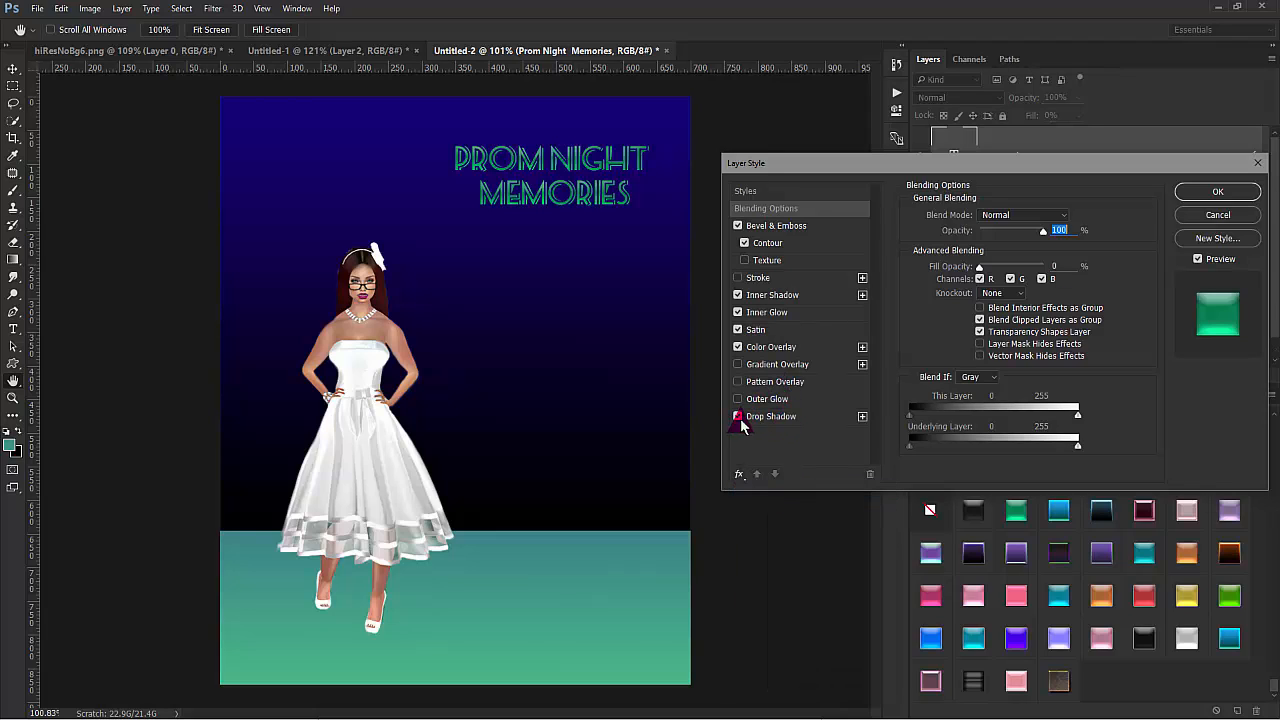
{"action": "left_click", "coordinate": [756, 417]}
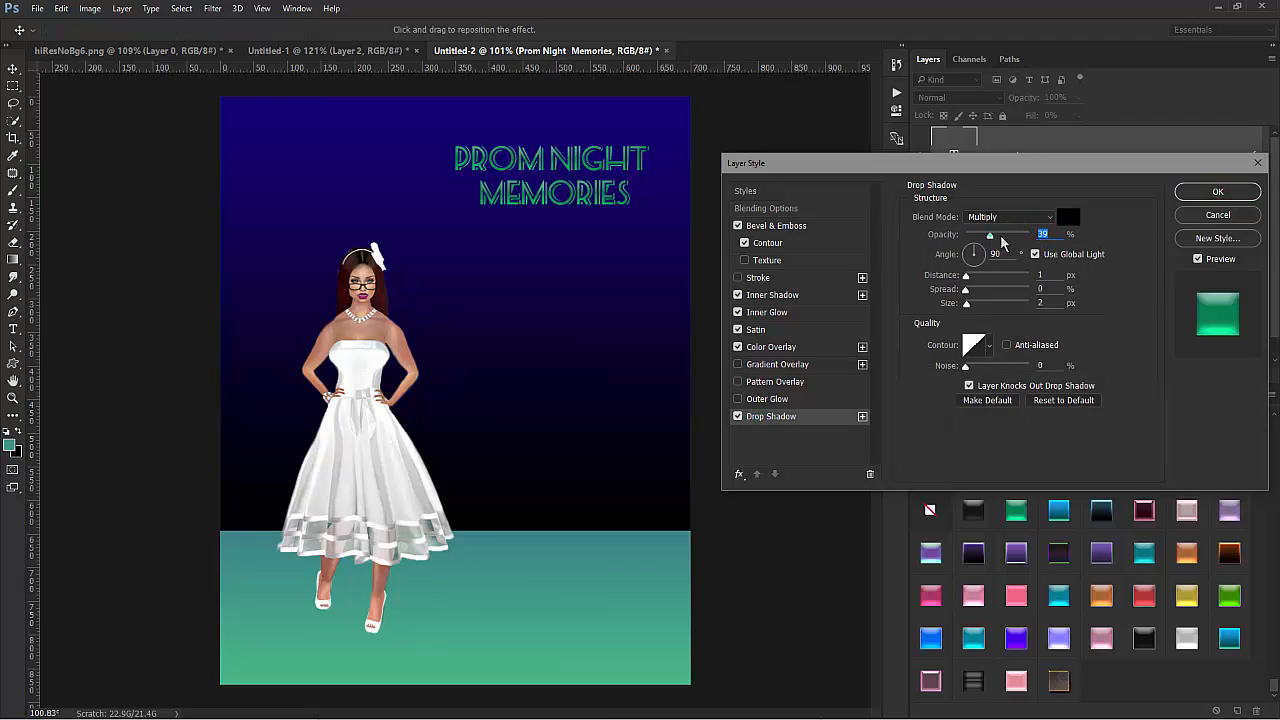
Set the title's drop shadow to Normal, 100% opacity, 124° angle without global light, 8 px distance and 6 px size, and apply it.
{"action": "left_click", "coordinate": [1030, 217]}
{"action": "left_click", "coordinate": [1025, 231]}
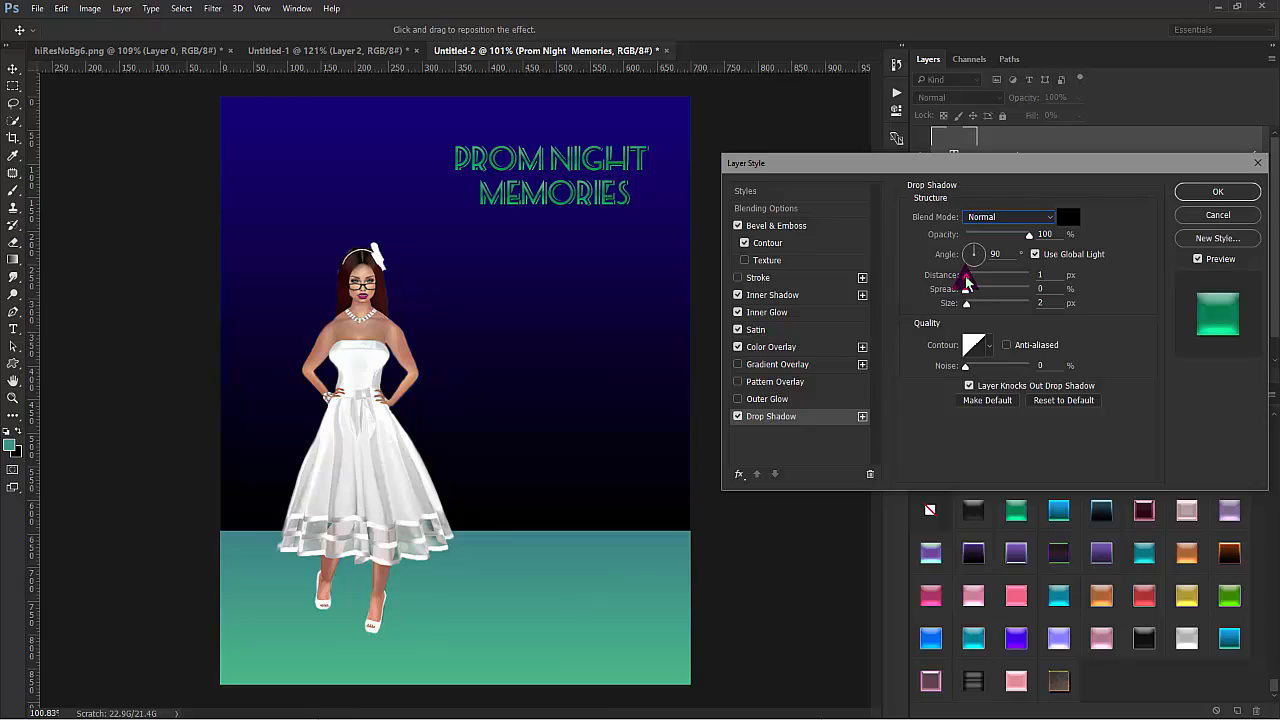
{"action": "left_click", "coordinate": [1036, 256]}
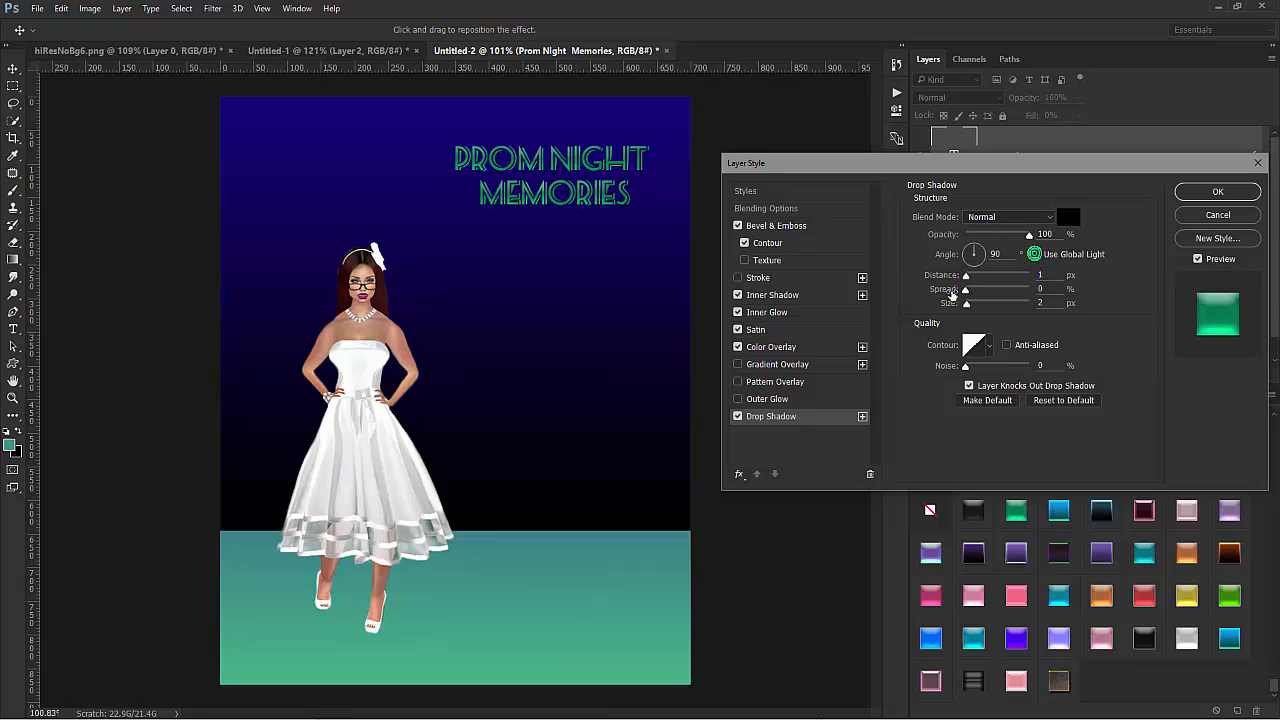
{"action": "left_click_drag", "start_coordinate": [967, 278], "coordinate": [970, 301]}
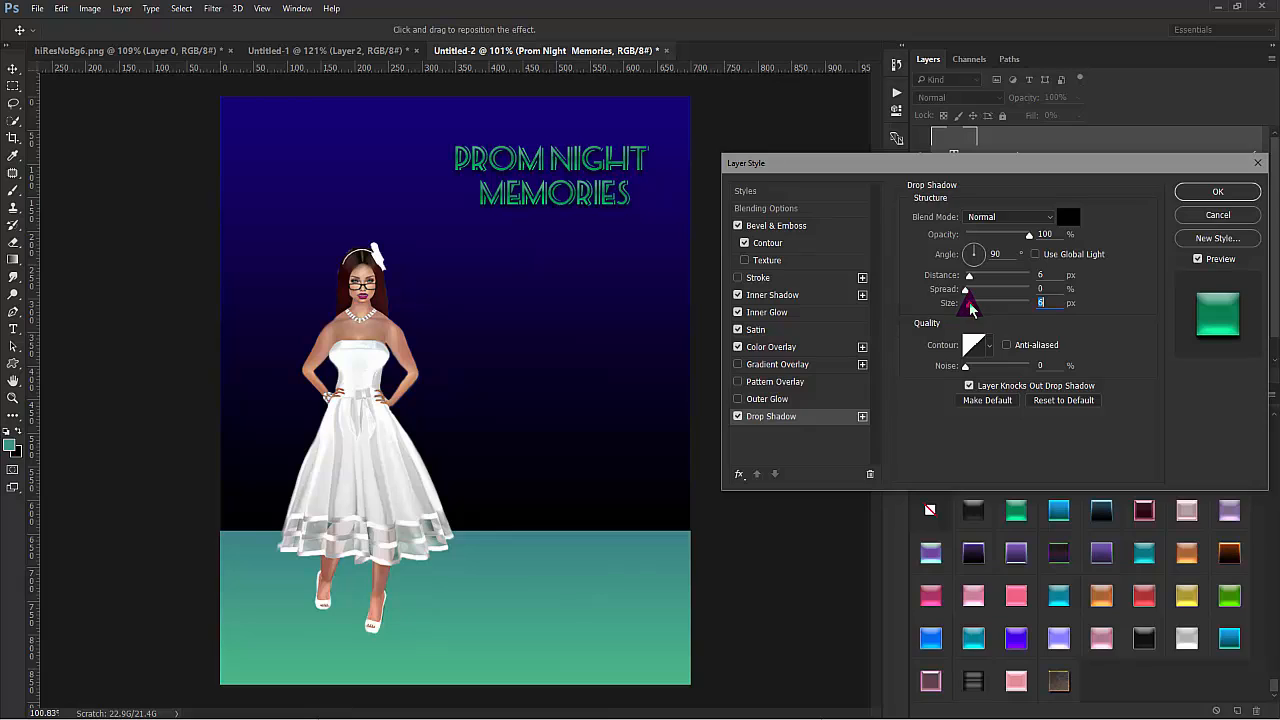
{"action": "left_click", "coordinate": [1054, 274]}
{"action": "type", "text": "8"}
{"action": "left_click_drag", "start_coordinate": [980, 248], "coordinate": [962, 240]}
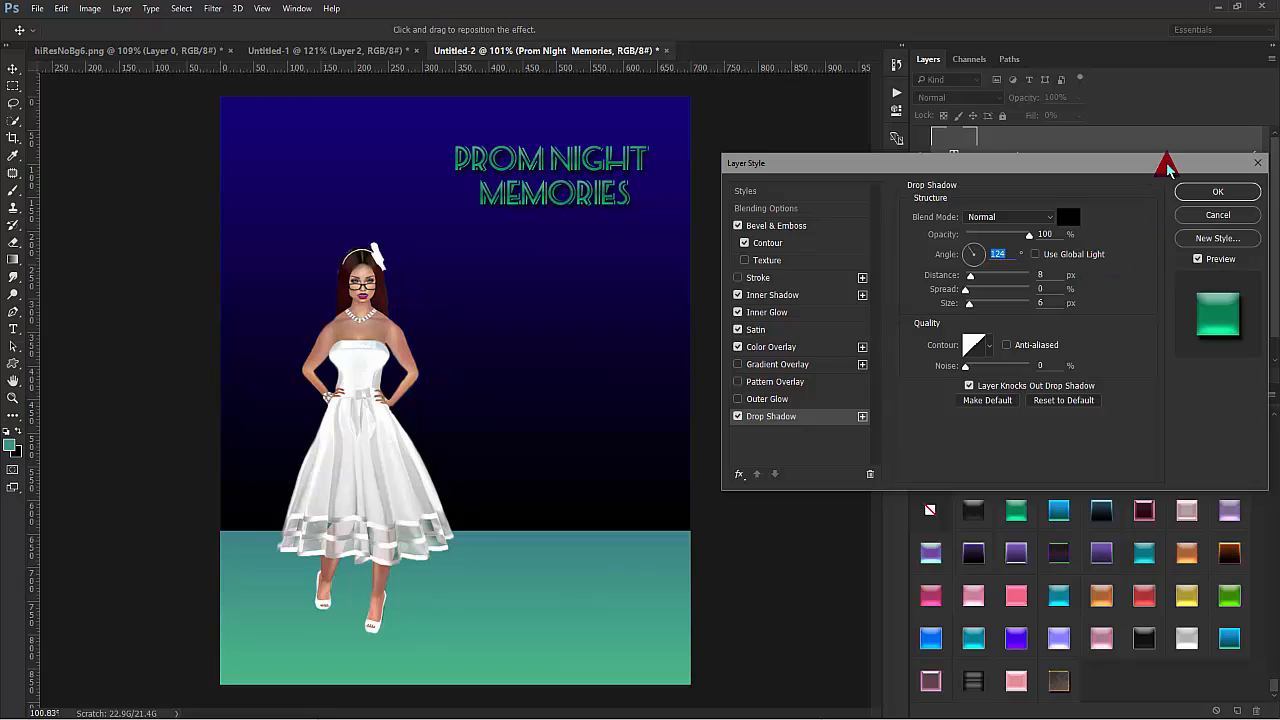
{"action": "left_click", "coordinate": [1222, 191]}
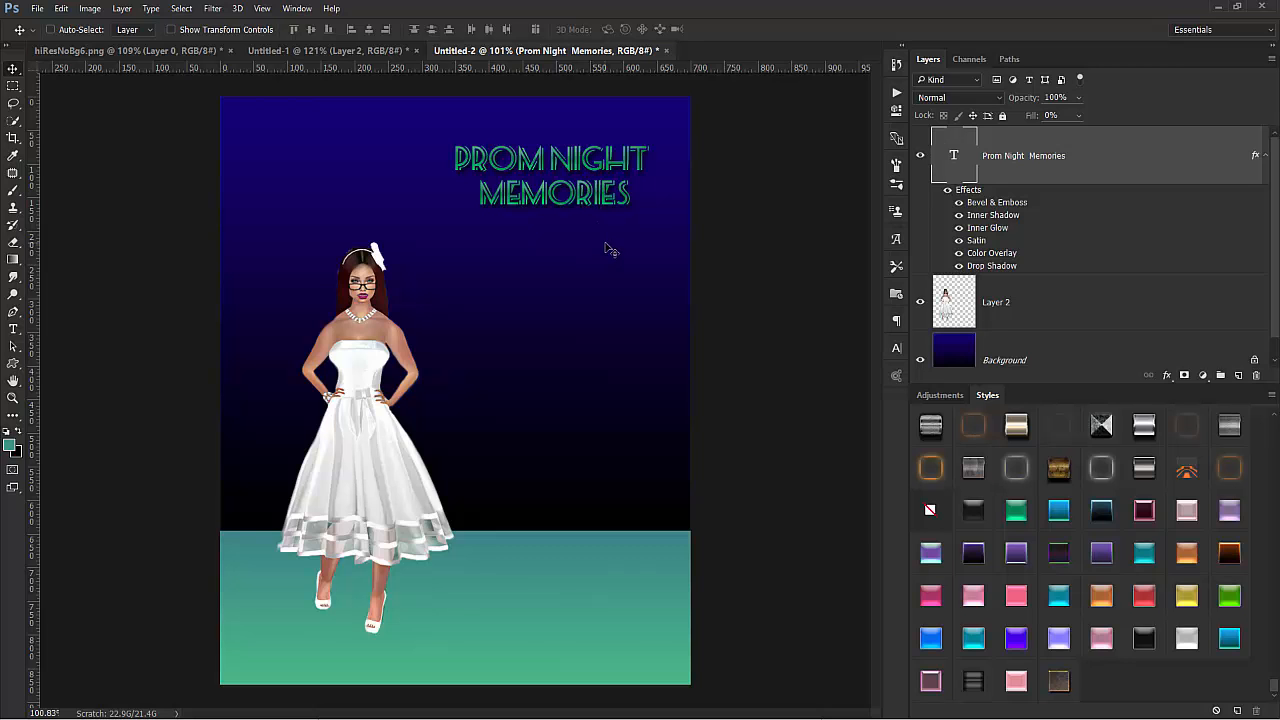
Switch to Firefox to examine the reference Prom Night Memories artwork, and return to Photoshop.
{"action": "key", "text": "super"}
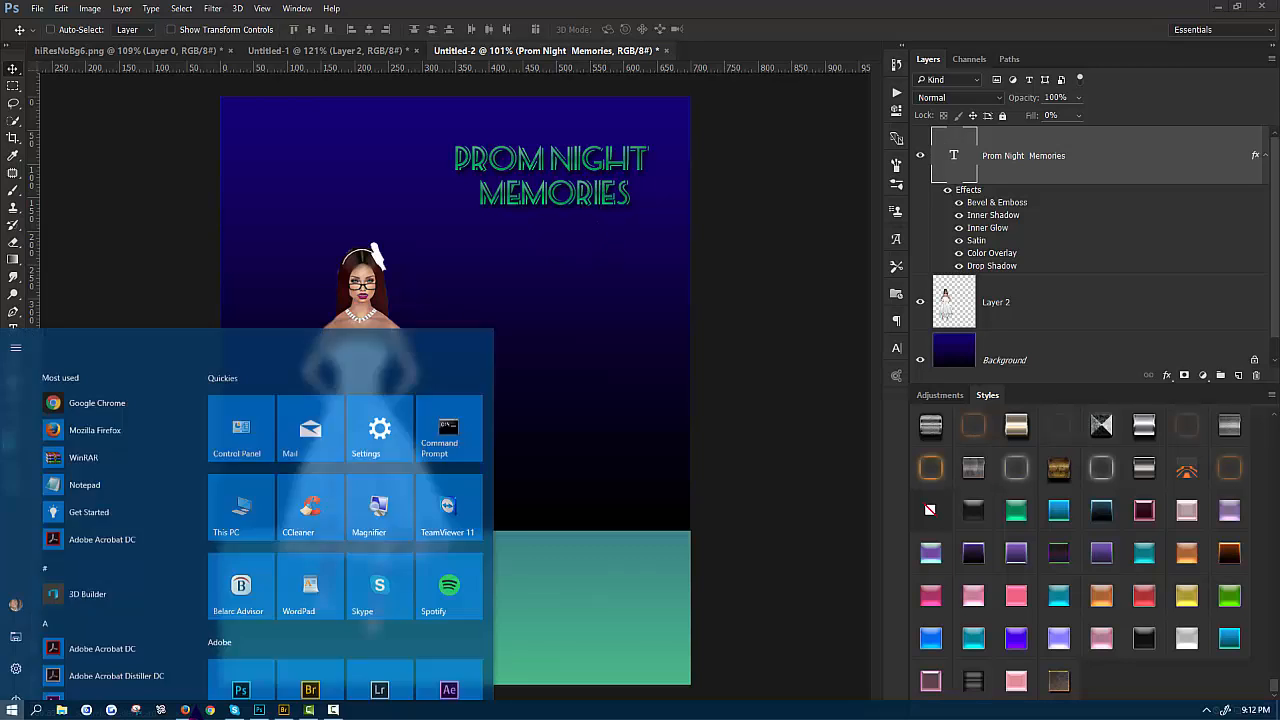
{"action": "left_click", "coordinate": [190, 712]}
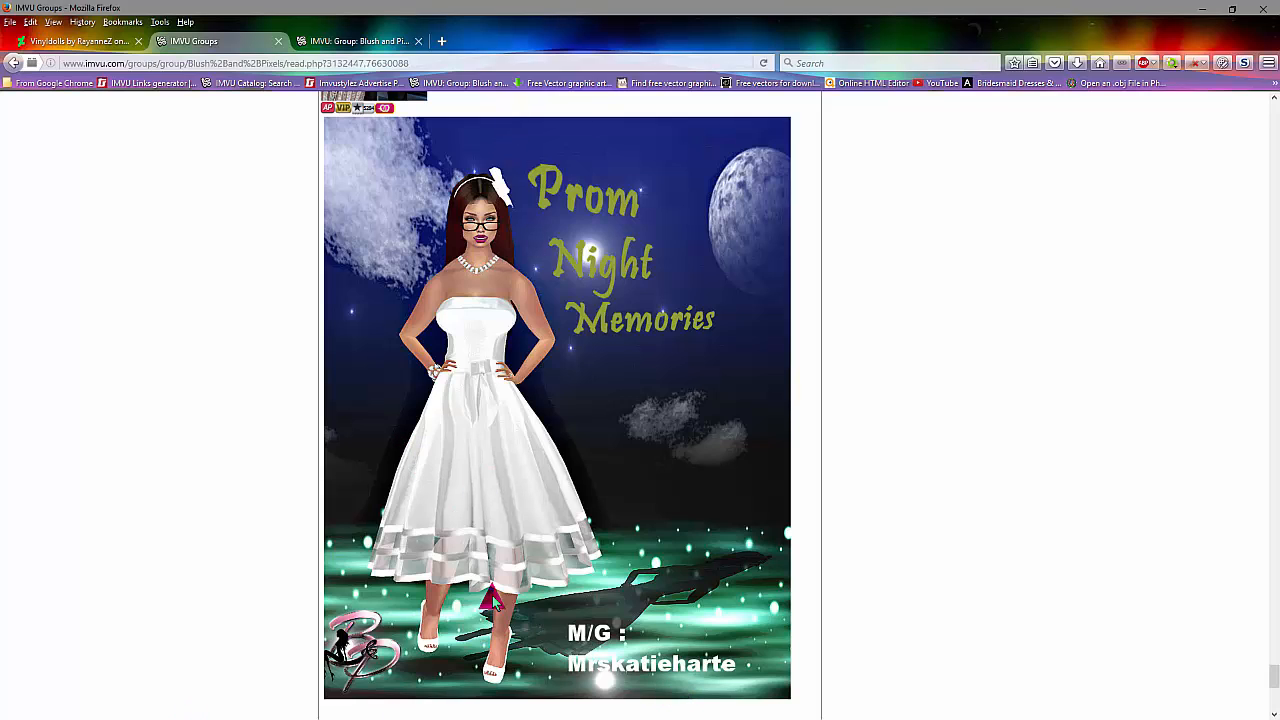
{"action": "key", "text": "super"}
{"action": "left_click", "coordinate": [262, 709]}
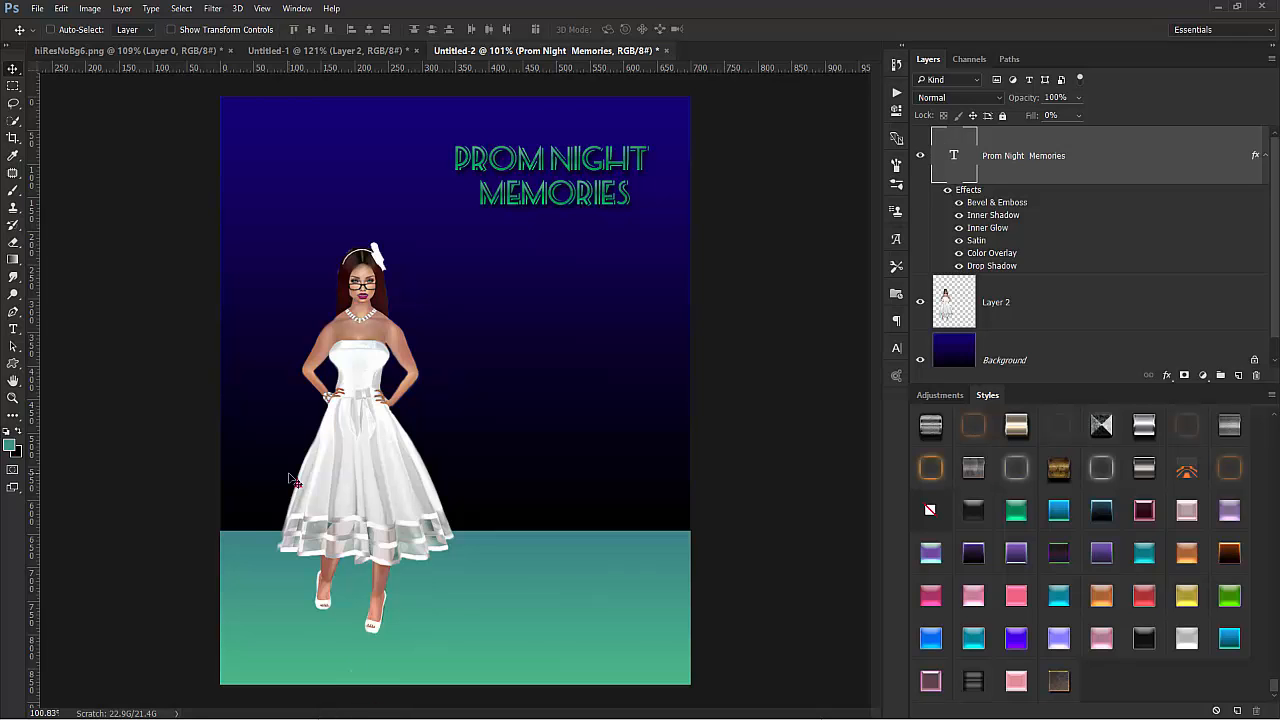
Switch to Bridge and open the light atmospheric clouds PNG from the Downloads folder in Photoshop.
{"action": "key", "text": "super"}
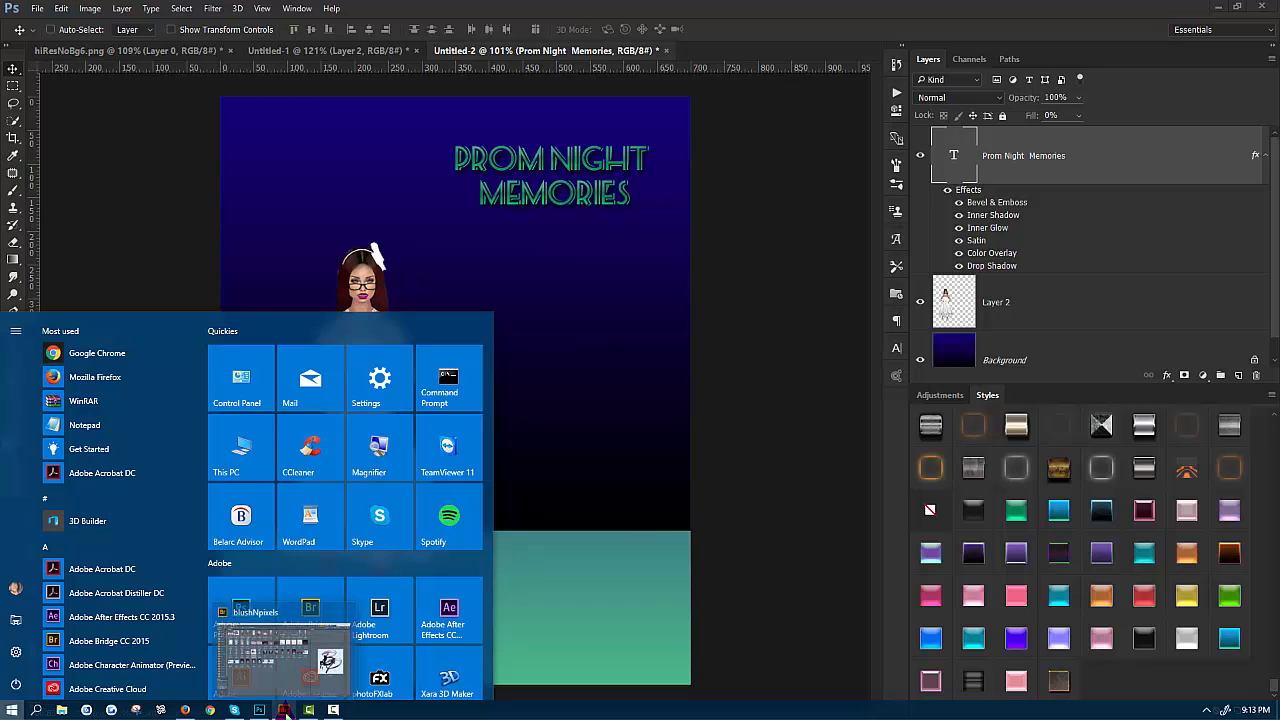
{"action": "left_click", "coordinate": [285, 711]}
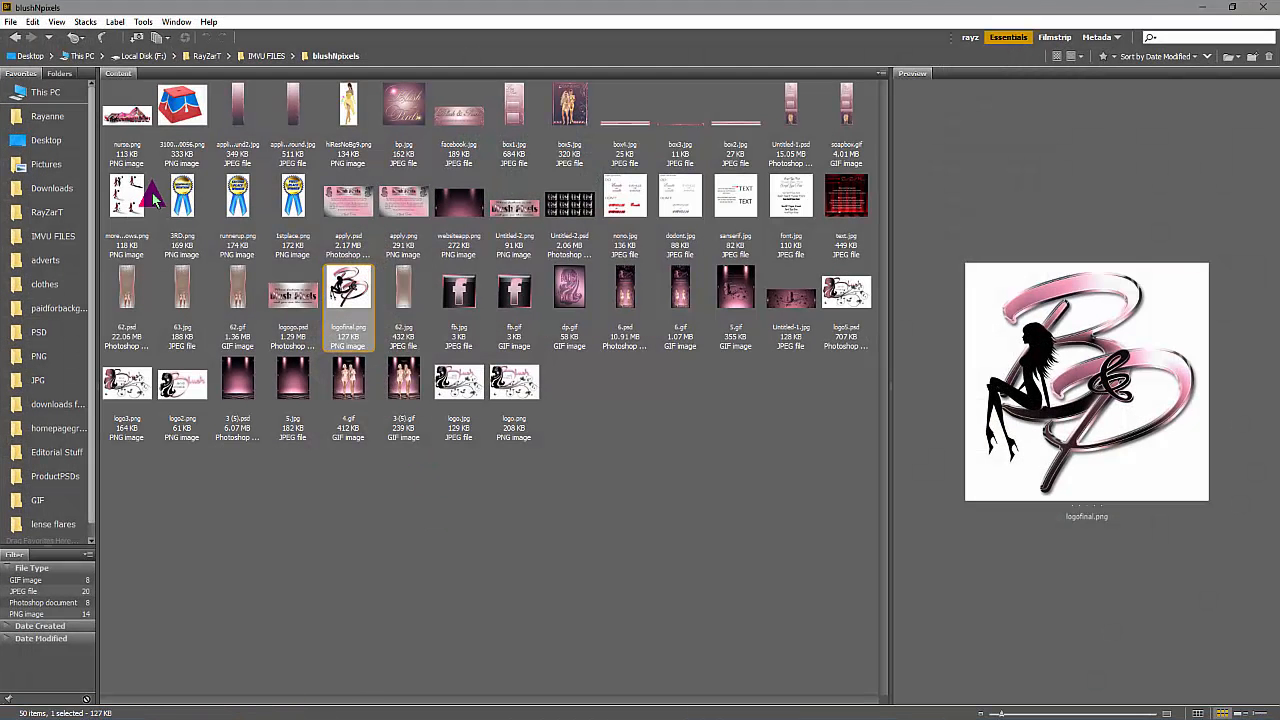
{"action": "left_click", "coordinate": [50, 188]}
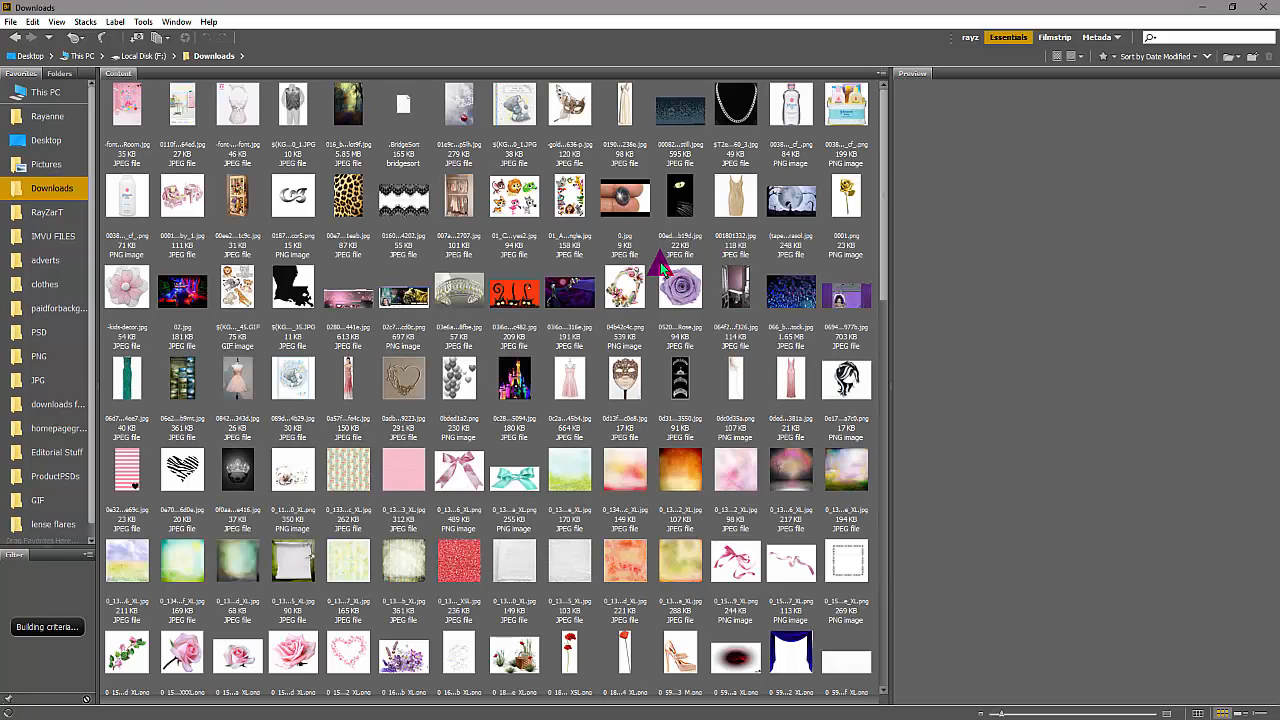
{"action": "left_click_drag", "start_coordinate": [521, 197], "coordinate": [722, 195]}
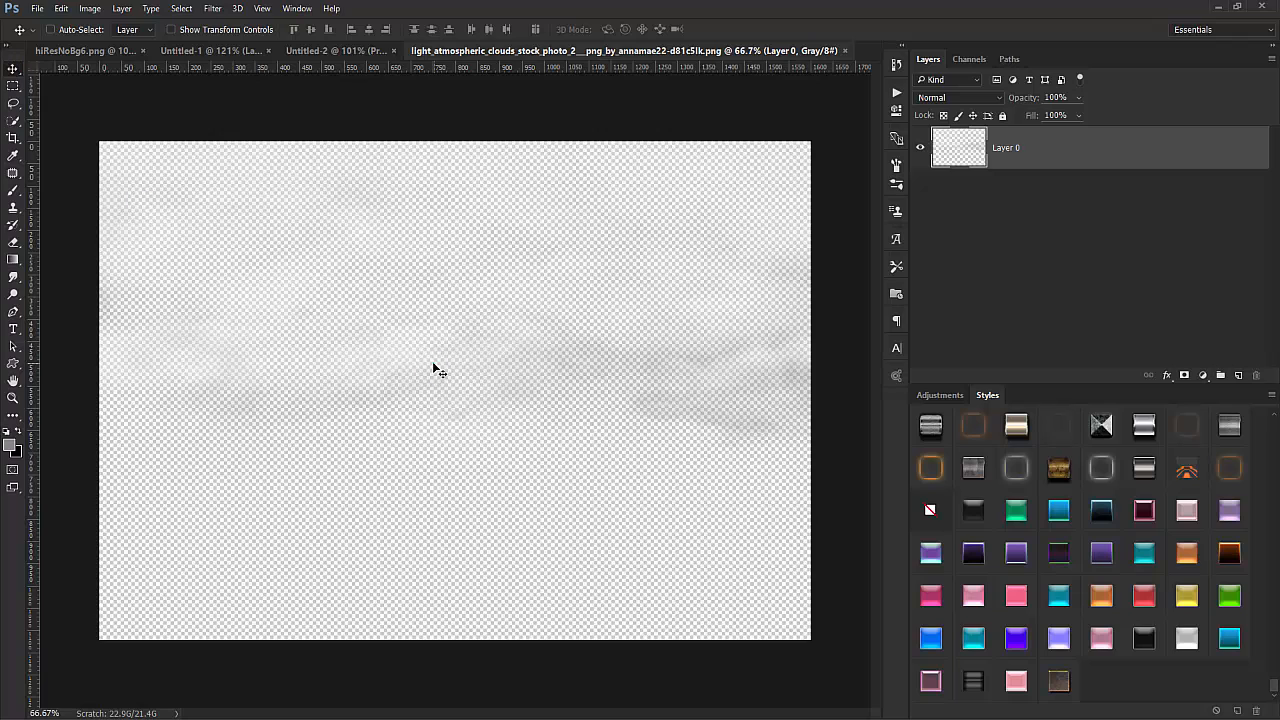
Bring the clouds into Untitled-2, shrink them over the upper sky, and place their layer beneath the woman.
{"action": "left_click_drag", "start_coordinate": [436, 370], "coordinate": [463, 531]}
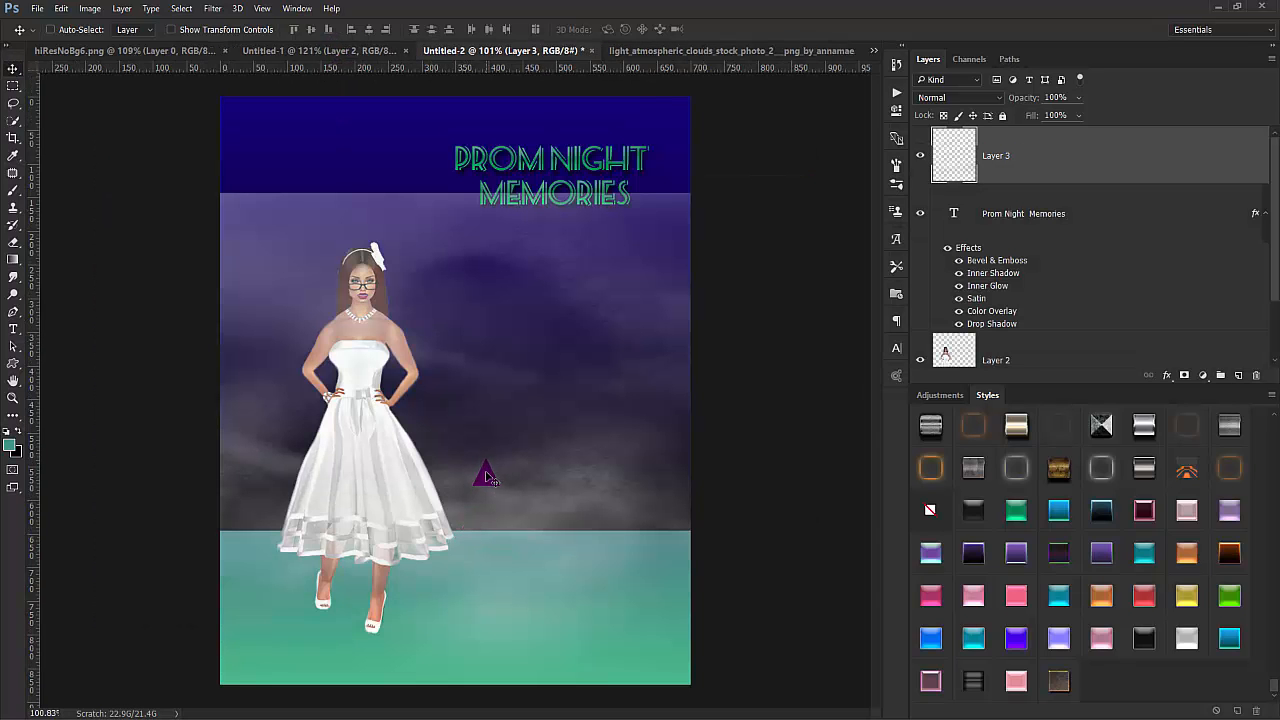
{"action": "left_click_drag", "start_coordinate": [486, 479], "coordinate": [477, 502]}
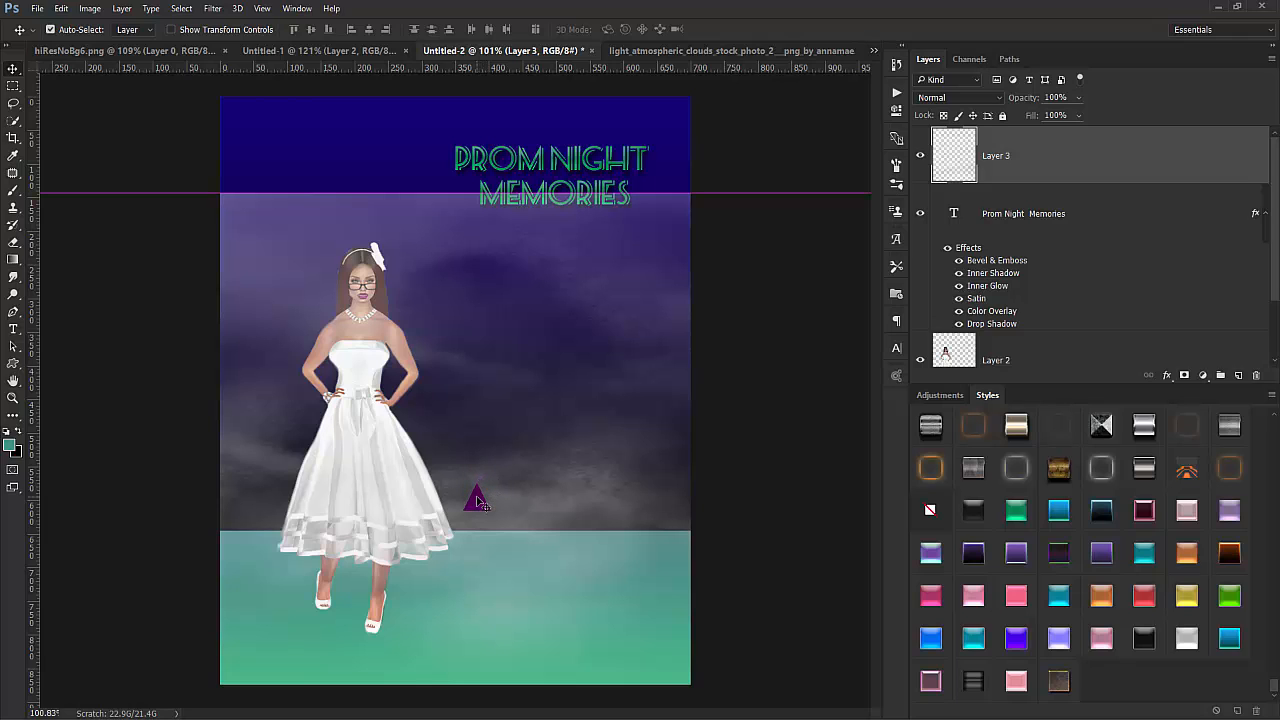
{"action": "left_click_drag", "start_coordinate": [477, 502], "coordinate": [477, 502]}
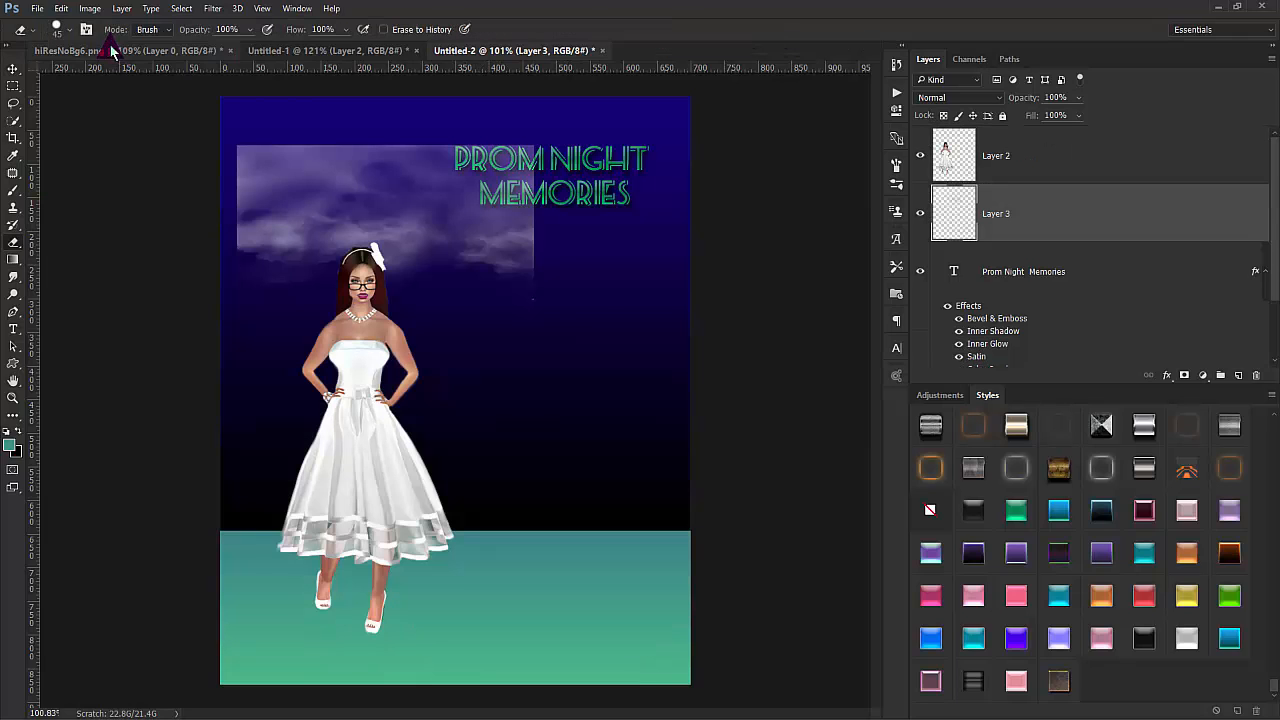
Set the Eraser to a soft 80 px brush with 0% hardness, 1% flow and Shape Dynamics off.
{"action": "left_click", "coordinate": [87, 30]}
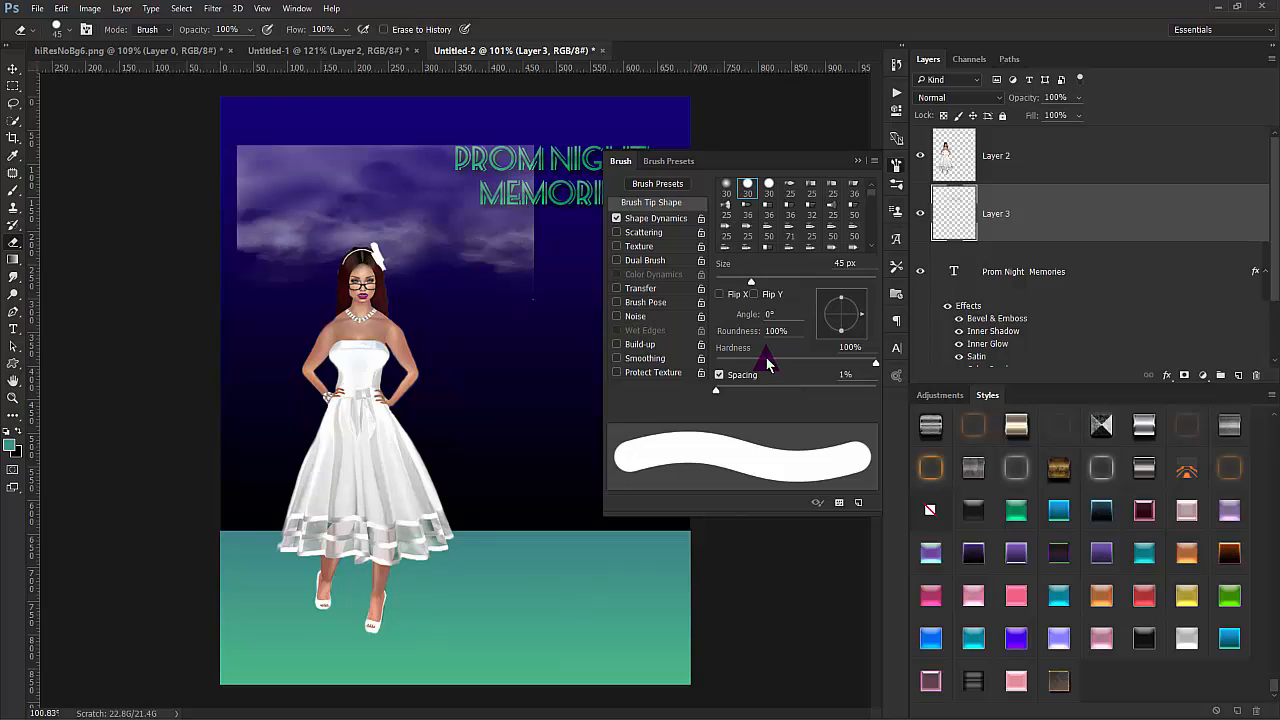
{"action": "left_click_drag", "start_coordinate": [768, 364], "coordinate": [716, 362]}
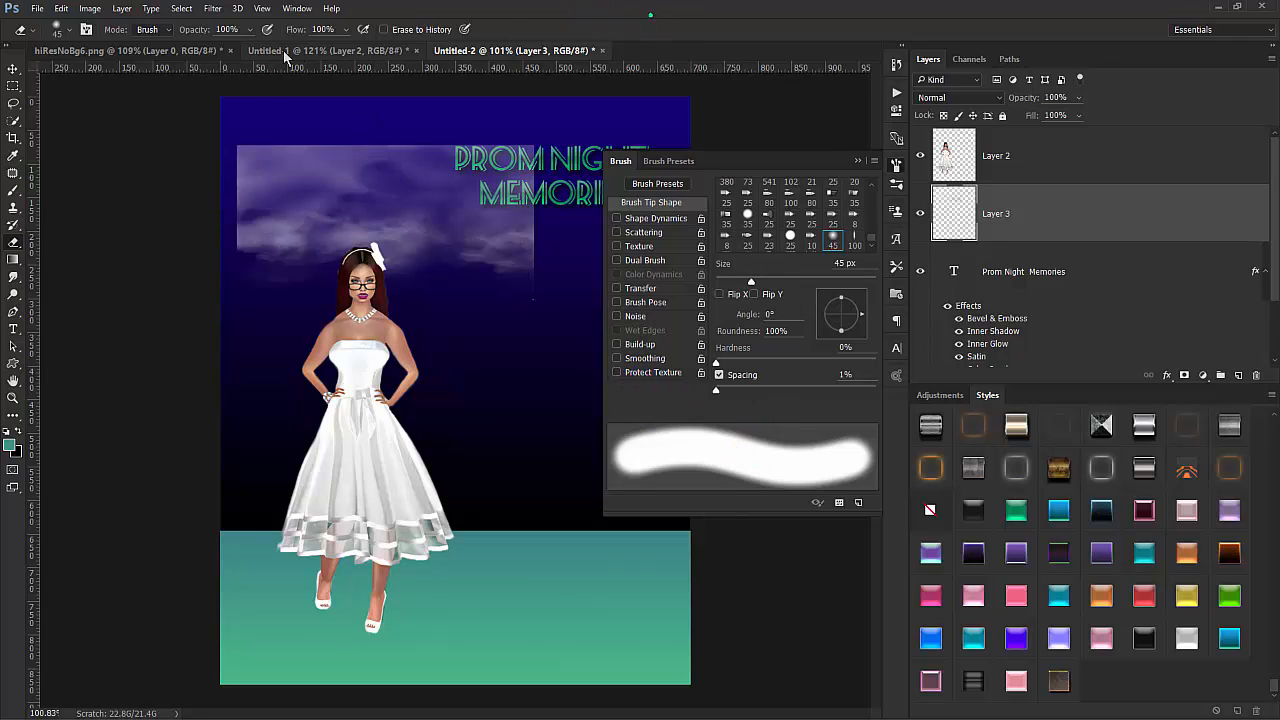
{"action": "key", "text": "F5"}
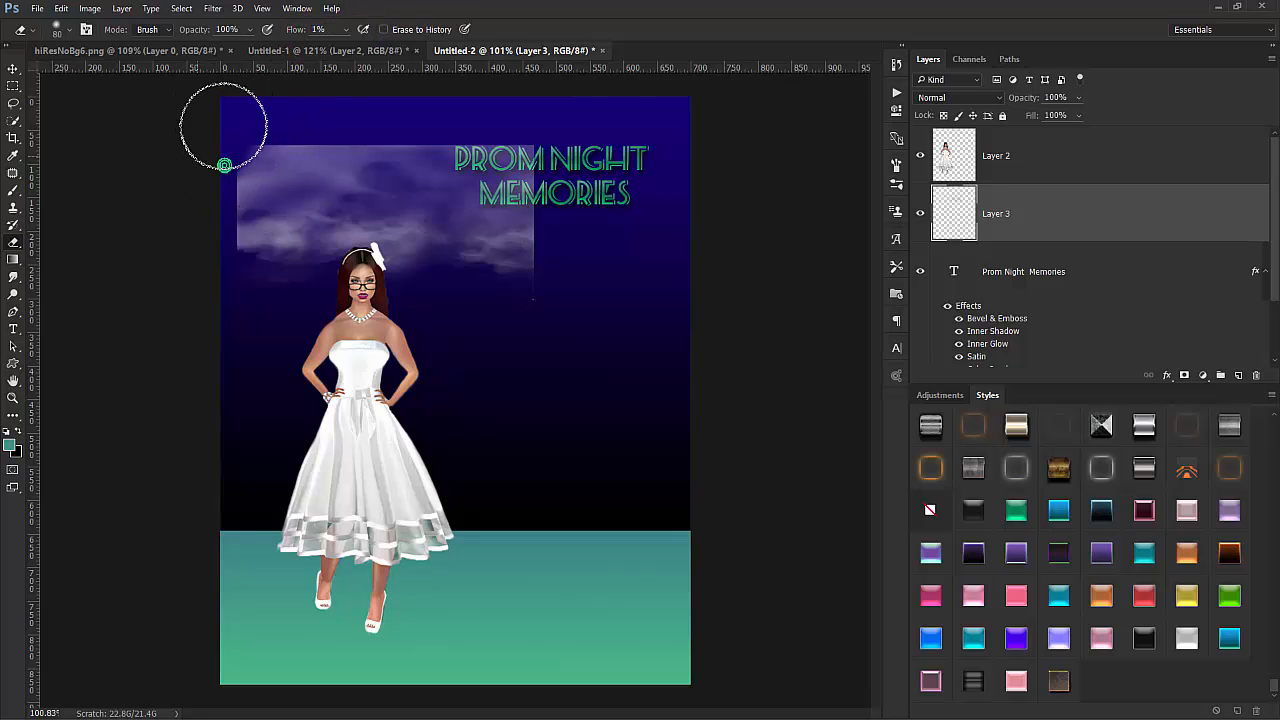
Erase the cloud image's hard edges until they fade into the sky, and move the cloud to the canvas's upper-left edge.
{"action": "mouse_move", "coordinate": [275, 146]}
{"action": "left_mouse_down"}
{"action": "mouse_move", "coordinate": [241, 138]}
{"action": "mouse_move", "coordinate": [216, 222]}
{"action": "mouse_move", "coordinate": [223, 242]}
{"action": "mouse_move", "coordinate": [240, 226]}
{"action": "mouse_move", "coordinate": [240, 242]}
{"action": "mouse_move", "coordinate": [223, 226]}
{"action": "mouse_move", "coordinate": [277, 157]}
{"action": "mouse_move", "coordinate": [305, 147]}
{"action": "mouse_move", "coordinate": [245, 169]}
{"action": "mouse_move", "coordinate": [327, 104]}
{"action": "mouse_move", "coordinate": [199, 136]}
{"action": "mouse_move", "coordinate": [243, 126]}
{"action": "mouse_move", "coordinate": [262, 141]}
{"action": "mouse_move", "coordinate": [251, 165]}
{"action": "mouse_move", "coordinate": [414, 114]}
{"action": "mouse_move", "coordinate": [459, 126]}
{"action": "mouse_move", "coordinate": [237, 148]}
{"action": "mouse_move", "coordinate": [273, 156]}
{"action": "mouse_move", "coordinate": [520, 127]}
{"action": "mouse_move", "coordinate": [526, 163]}
{"action": "mouse_move", "coordinate": [591, 170]}
{"action": "mouse_move", "coordinate": [376, 129]}
{"action": "mouse_move", "coordinate": [552, 160]}
{"action": "mouse_move", "coordinate": [561, 234]}
{"action": "mouse_move", "coordinate": [563, 175]}
{"action": "mouse_move", "coordinate": [550, 160]}
{"action": "mouse_move", "coordinate": [543, 310]}
{"action": "mouse_move", "coordinate": [501, 327]}
{"action": "mouse_move", "coordinate": [549, 270]}
{"action": "mouse_move", "coordinate": [525, 248]}
{"action": "mouse_move", "coordinate": [554, 201]}
{"action": "mouse_move", "coordinate": [528, 152]}
{"action": "mouse_move", "coordinate": [541, 211]}
{"action": "mouse_move", "coordinate": [577, 206]}
{"action": "mouse_move", "coordinate": [535, 203]}
{"action": "mouse_move", "coordinate": [580, 184]}
{"action": "mouse_move", "coordinate": [645, 214]}
{"action": "mouse_move", "coordinate": [503, 178]}
{"action": "mouse_move", "coordinate": [548, 173]}
{"action": "mouse_move", "coordinate": [546, 267]}
{"action": "mouse_move", "coordinate": [597, 254]}
{"action": "mouse_move", "coordinate": [543, 217]}
{"action": "mouse_move", "coordinate": [530, 181]}
{"action": "mouse_move", "coordinate": [236, 182]}
{"action": "mouse_move", "coordinate": [241, 169]}
{"action": "mouse_move", "coordinate": [366, 166]}
{"action": "mouse_move", "coordinate": [487, 122]}
{"action": "left_mouse_up"}
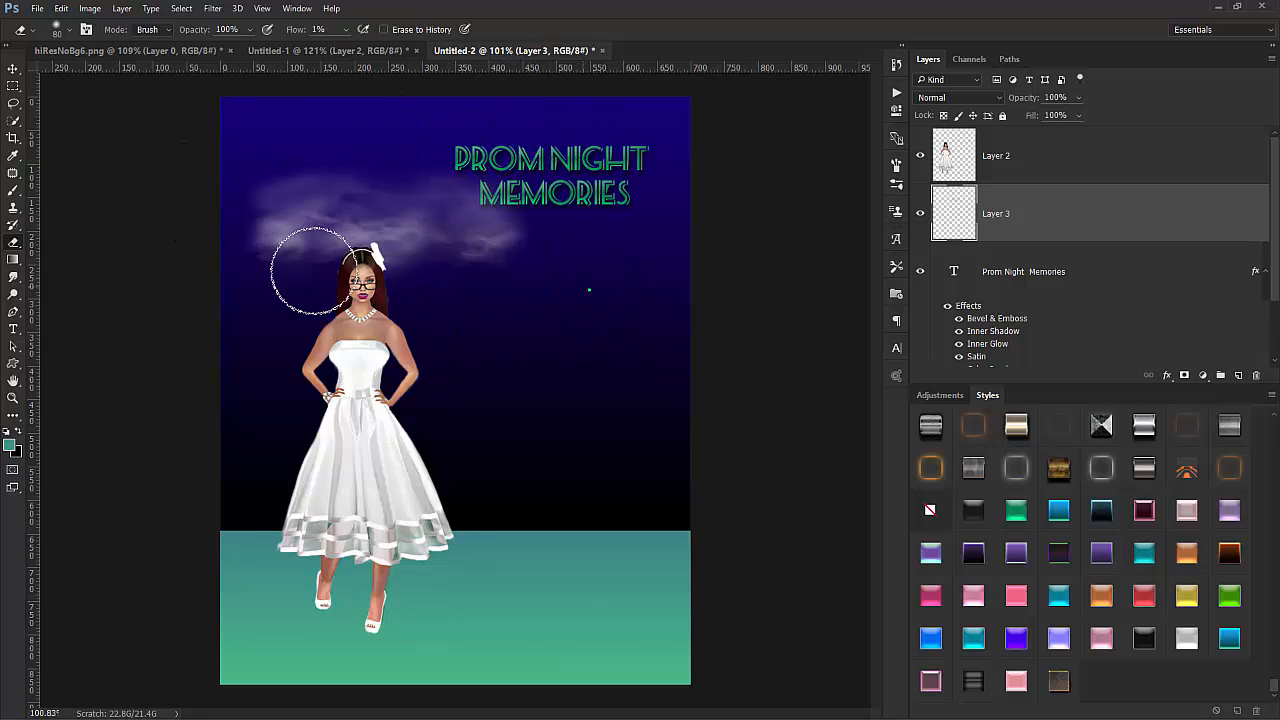
{"action": "left_click", "coordinate": [13, 69]}
{"action": "left_click_drag", "start_coordinate": [575, 422], "coordinate": [501, 385]}
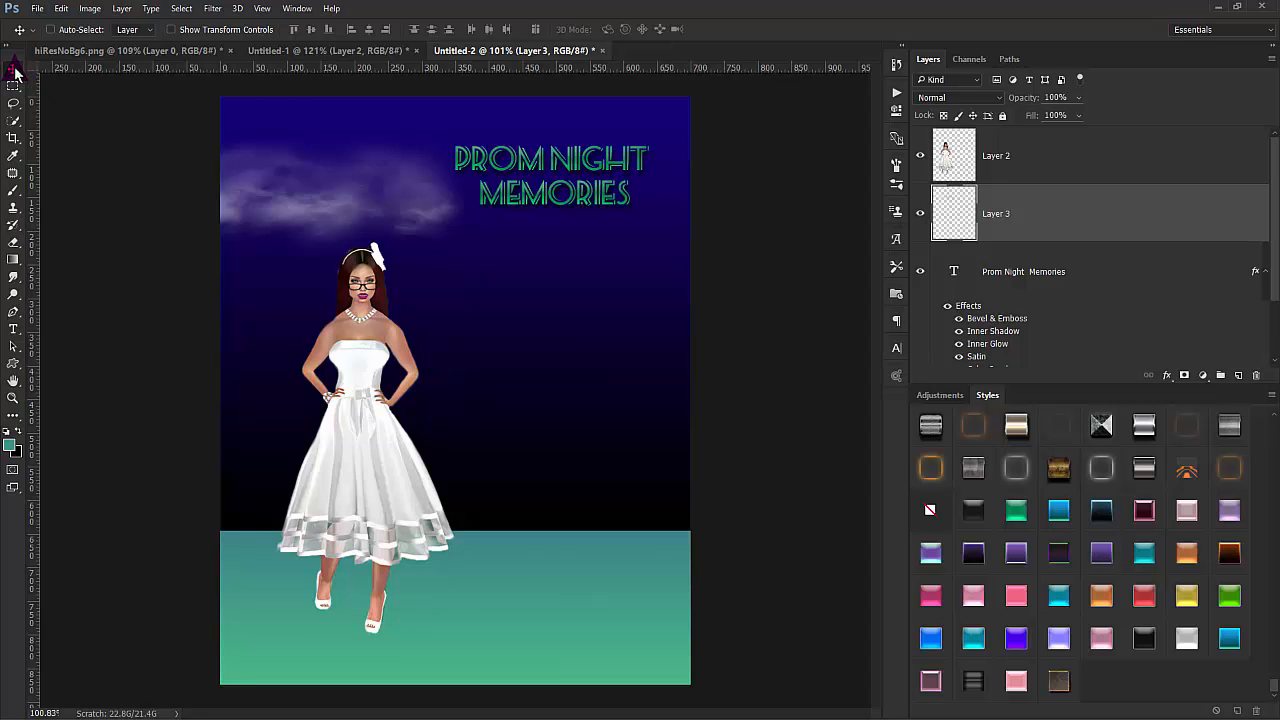
Duplicate the cloud, scale the copy to about 58%, and place it just below the title.
{"action": "left_click_drag", "start_coordinate": [415, 259], "coordinate": [686, 369]}
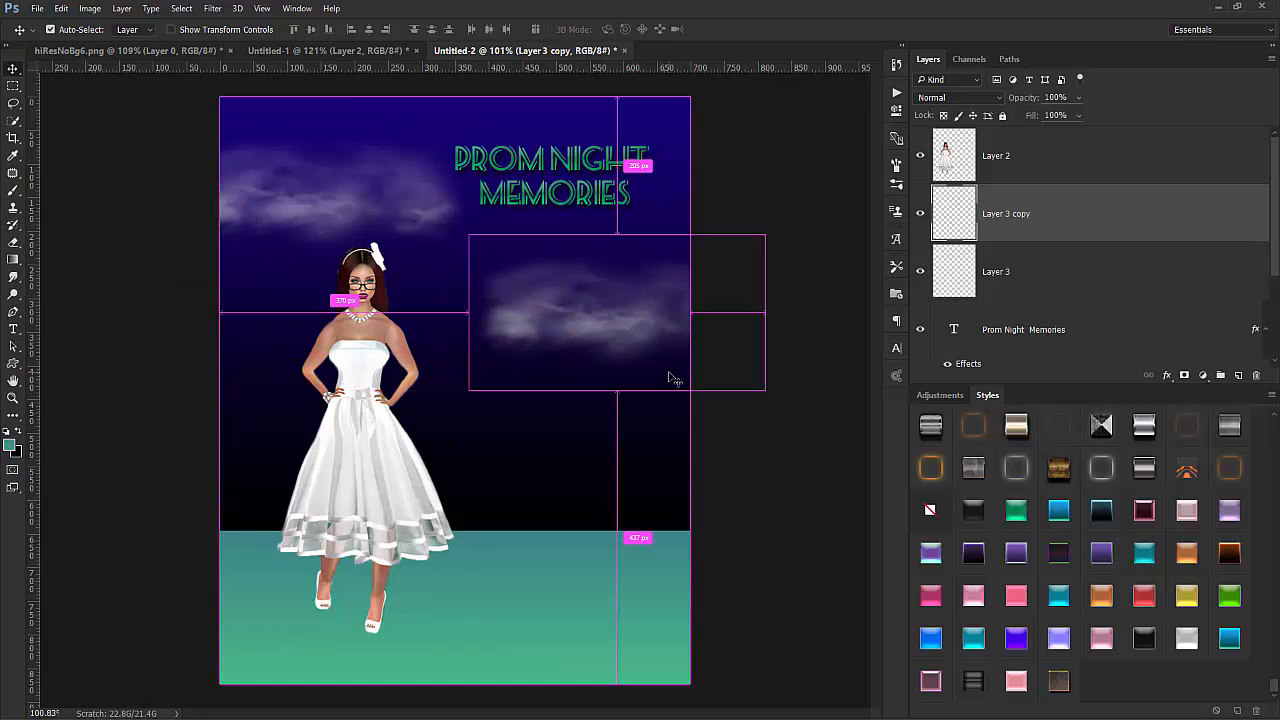
{"action": "key", "text": "ctrl+t"}
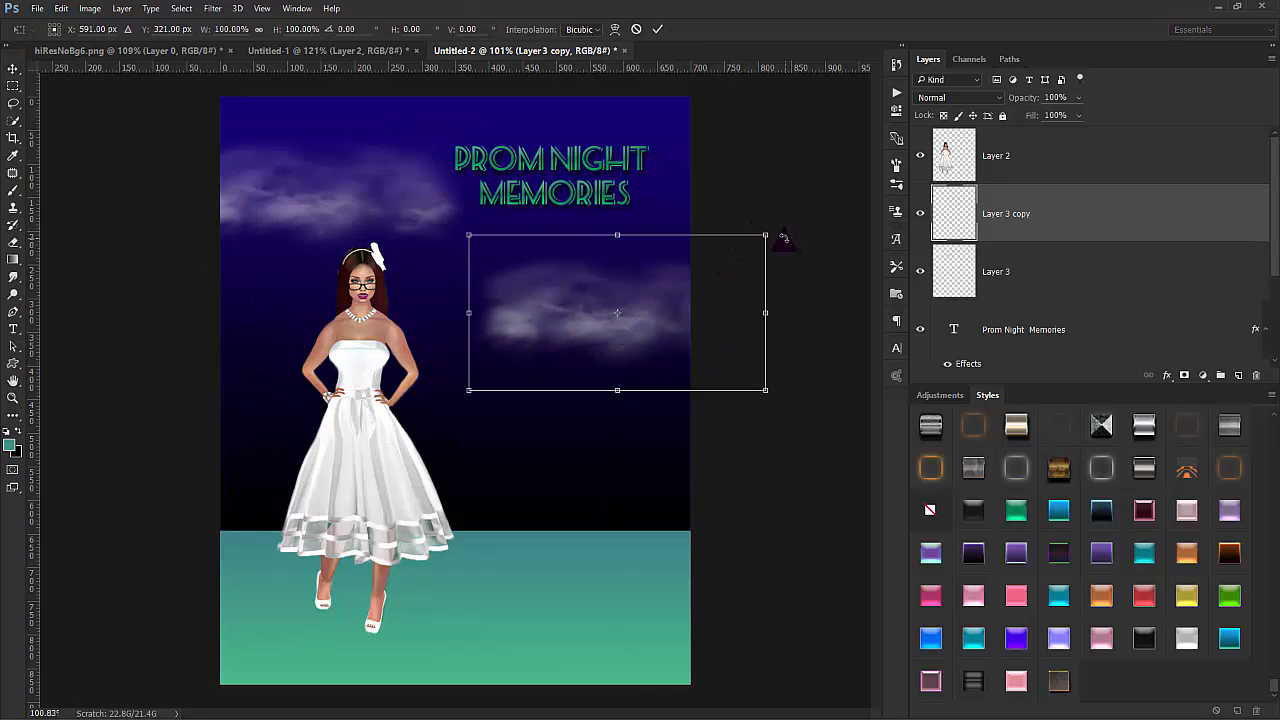
{"action": "left_click_drag", "start_coordinate": [767, 234], "coordinate": [640, 300]}
{"action": "left_click_drag", "start_coordinate": [613, 376], "coordinate": [656, 306]}
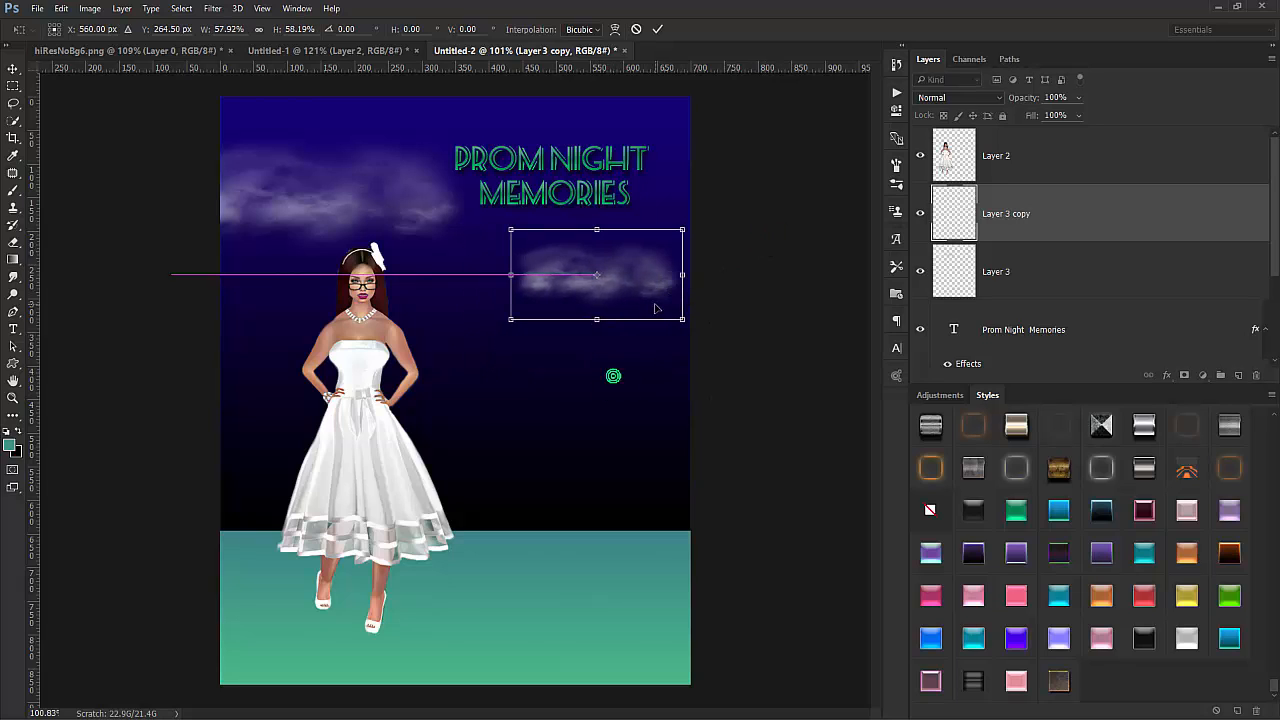
{"action": "left_click", "coordinate": [656, 28]}
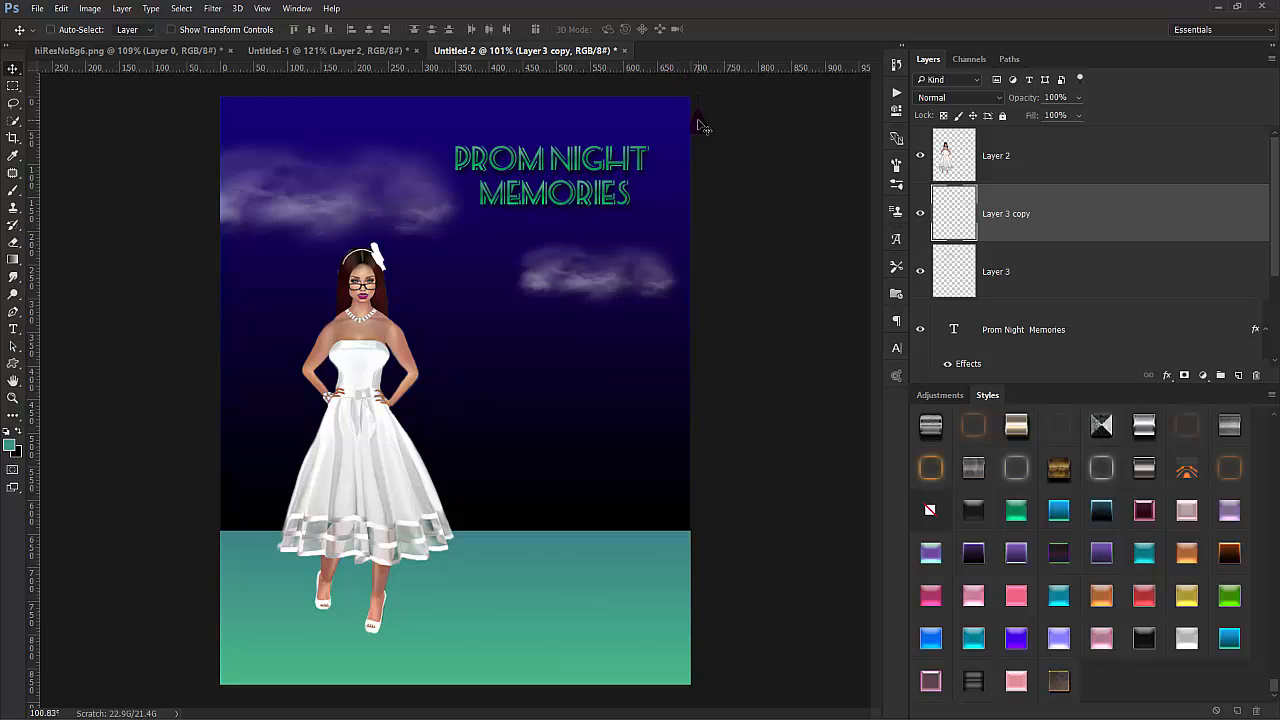